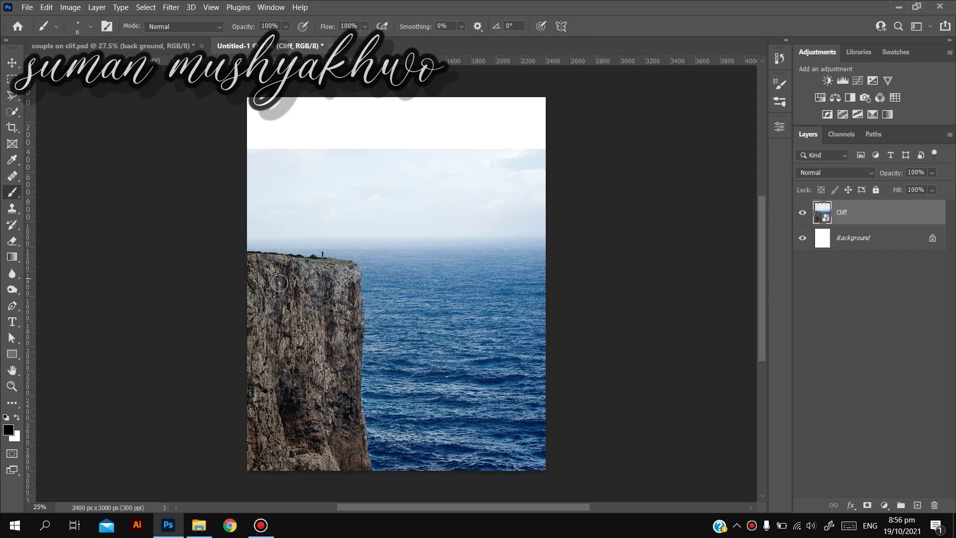
# Mask the Cliff layer to the selected rock and paint out the rough edge at the cliff's upper corner
pyautogui.scroll(5, 336, 306)
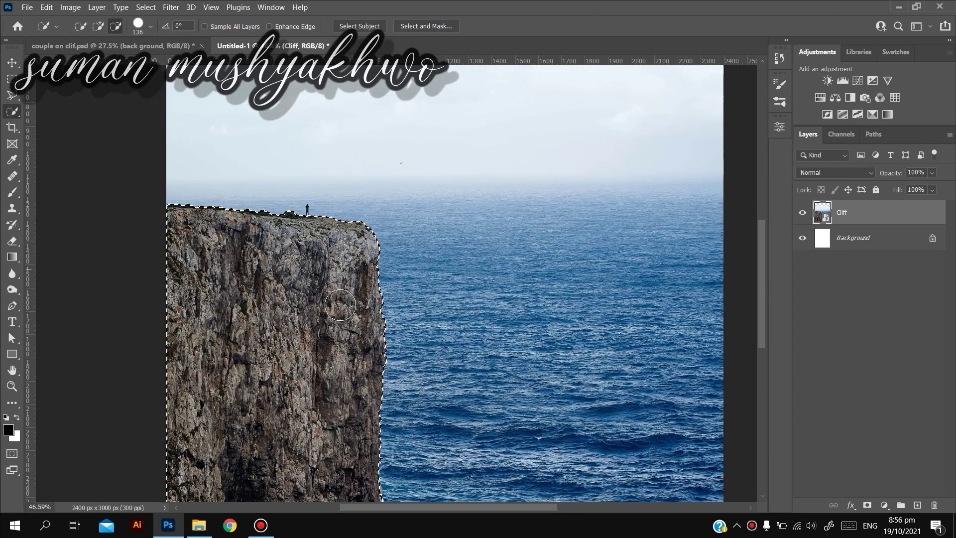
pyautogui.click(866, 504)
pyautogui.press('b')
pyautogui.moveTo(357, 217); pyautogui.dragTo(365, 226)
# Switch to another brush tip and paint a cut-away strip down the lower seaward side of the cliff on its mask
pyautogui.rightClick(368, 351)
pyautogui.click(426, 468)
pyautogui.moveTo(352, 318); pyautogui.dragTo(347, 319)
pyautogui.moveTo(327, 246); pyautogui.dragTo(384, 408)
pyautogui.hotkey('ctrl', 'z')
pyautogui.scroll(-3, 409, 399)
pyautogui.scroll(-3, 410, 392)
pyautogui.moveTo(401, 314)
pyautogui.mouseDown()
pyautogui.moveTo(369, 441)
pyautogui.moveTo(423, 500)
pyautogui.mouseUp()
# Trace a finer rocky outline along the cliff's lower and middle seaward edge with a 10 px brush on the mask
pyautogui.scroll(5, 377, 458)
pyautogui.moveTo(338, 437)
pyautogui.mouseDown()
pyautogui.moveTo(329, 437)
pyautogui.moveTo(334, 463)
pyautogui.mouseUp()
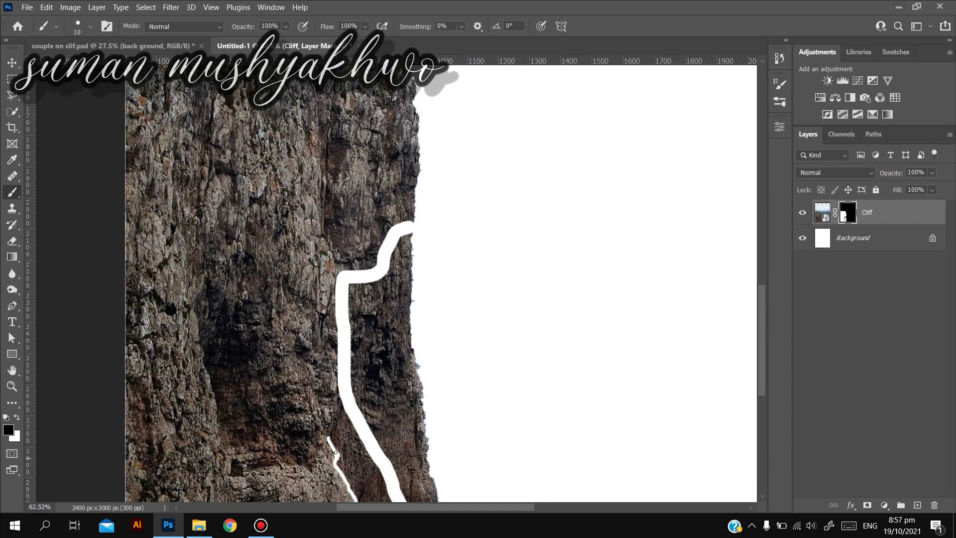
pyautogui.scroll(3, 395, 126)
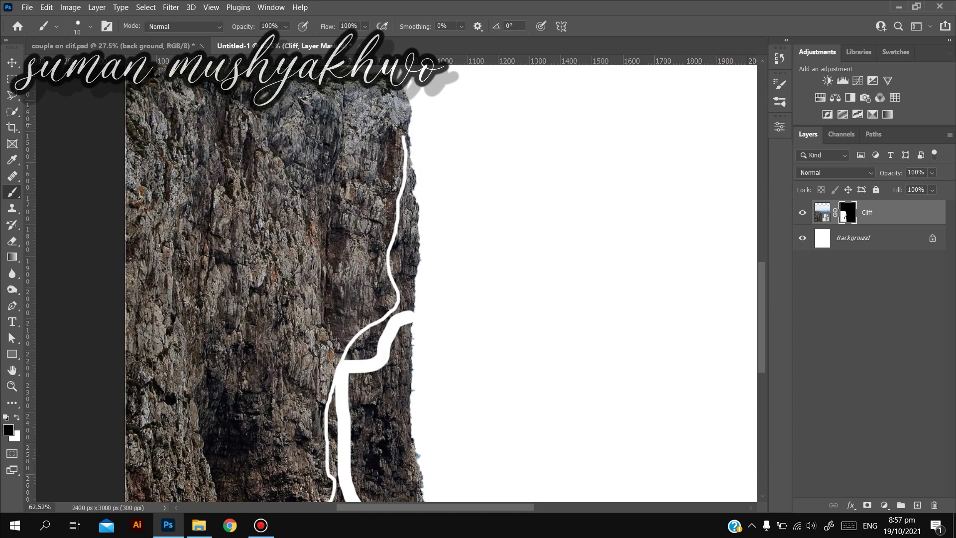
# Paint out all rock outside the traced outline with a 108 px brush on the cliff mask
pyautogui.moveTo(411, 145); pyautogui.dragTo(404, 274)
pyautogui.moveTo(414, 203)
pyautogui.mouseDown()
pyautogui.moveTo(405, 256)
pyautogui.moveTo(410, 322)
pyautogui.moveTo(403, 270)
pyautogui.moveTo(388, 323)
pyautogui.moveTo(367, 386)
pyautogui.mouseUp()
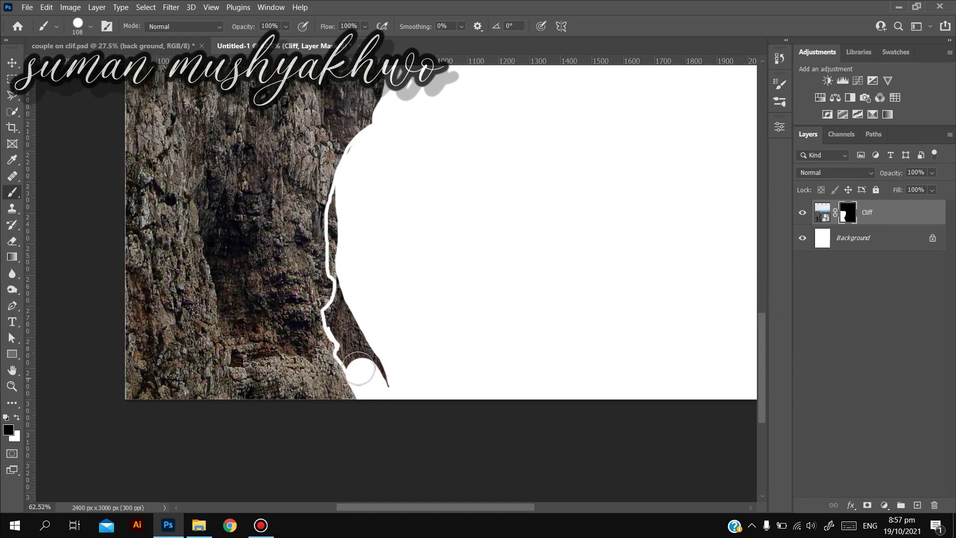
pyautogui.moveTo(363, 376)
pyautogui.mouseDown()
pyautogui.moveTo(355, 322)
pyautogui.moveTo(338, 316)
pyautogui.moveTo(365, 315)
pyautogui.moveTo(343, 271)
pyautogui.mouseUp()
pyautogui.scroll(3, 358, 249)
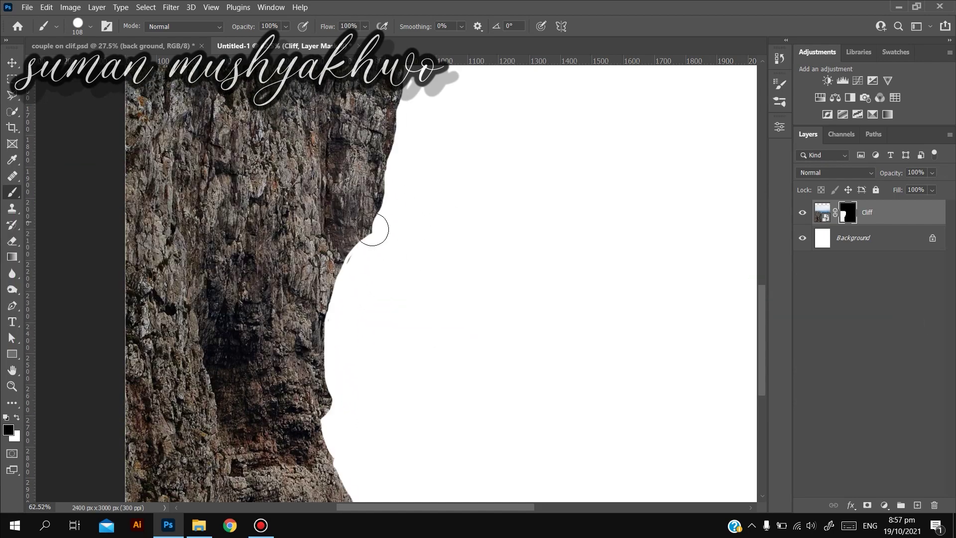
# Reshape the cliff's upper seaward edge by tracing it with a 13 px brush and clearing the excess with a 74 px brush
pyautogui.keyDown('alt'); pyautogui.rightClick(376, 246); pyautogui.keyUp('alt')
pyautogui.scroll(3, 377, 246)
pyautogui.keyDown('alt'); pyautogui.rightClick(386, 301); pyautogui.keyUp('alt')
pyautogui.moveTo(384, 304); pyautogui.dragTo(373, 252)
pyautogui.hotkey('ctrl', 'z')
pyautogui.keyDown('alt'); pyautogui.rightClick(384, 300); pyautogui.keyUp('alt')
pyautogui.moveTo(380, 310); pyautogui.dragTo(365, 283)
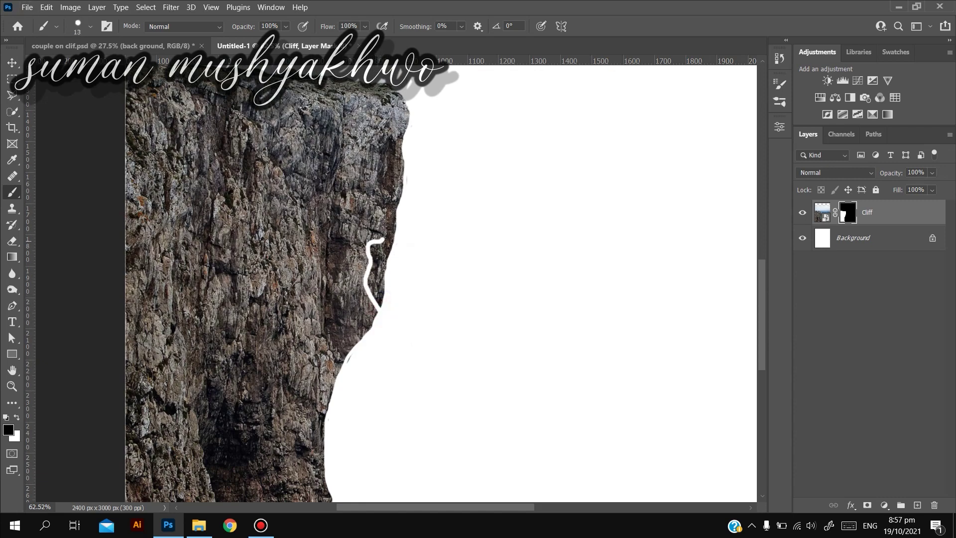
pyautogui.moveTo(413, 167)
pyautogui.mouseDown()
pyautogui.moveTo(374, 340)
pyautogui.moveTo(371, 290)
pyautogui.moveTo(364, 333)
pyautogui.mouseUp()
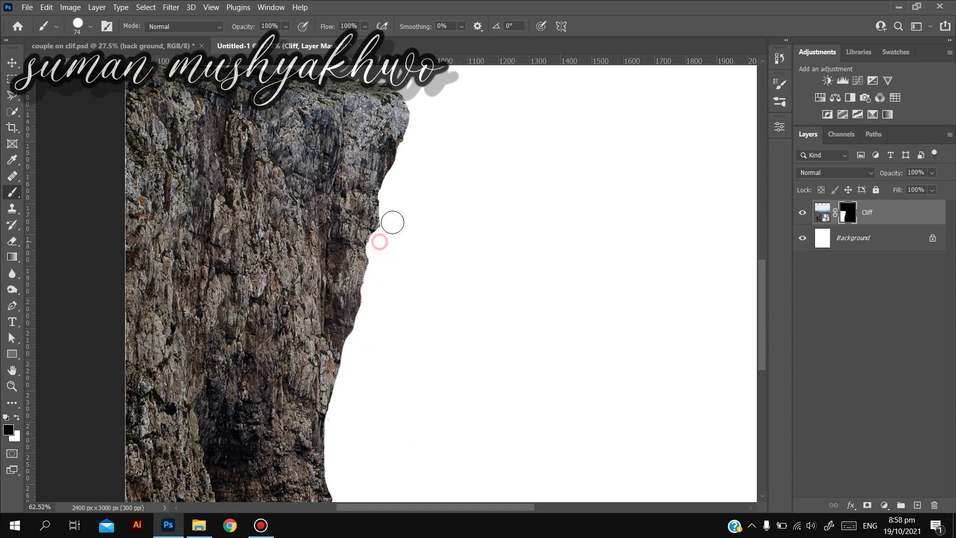
# Rename the masked Cliff layer as left Cliff
pyautogui.scroll(-5, 442, 213)
pyautogui.scroll(2, 478, 245)
pyautogui.click(872, 213)
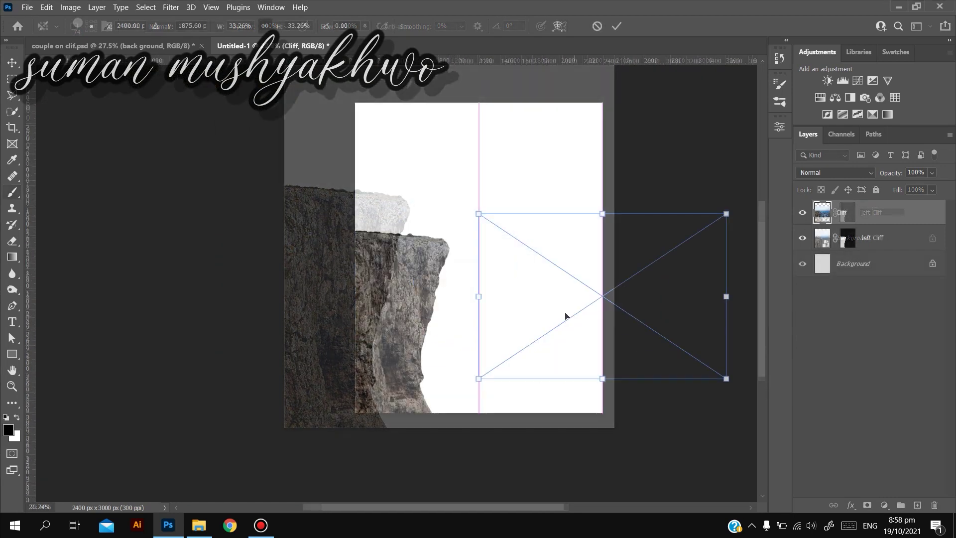
# Flip the newly placed Cliff image horizontally, scale it to 50.96%, and position its rock on the right side of the canvas
pyautogui.rightClick(548, 307)
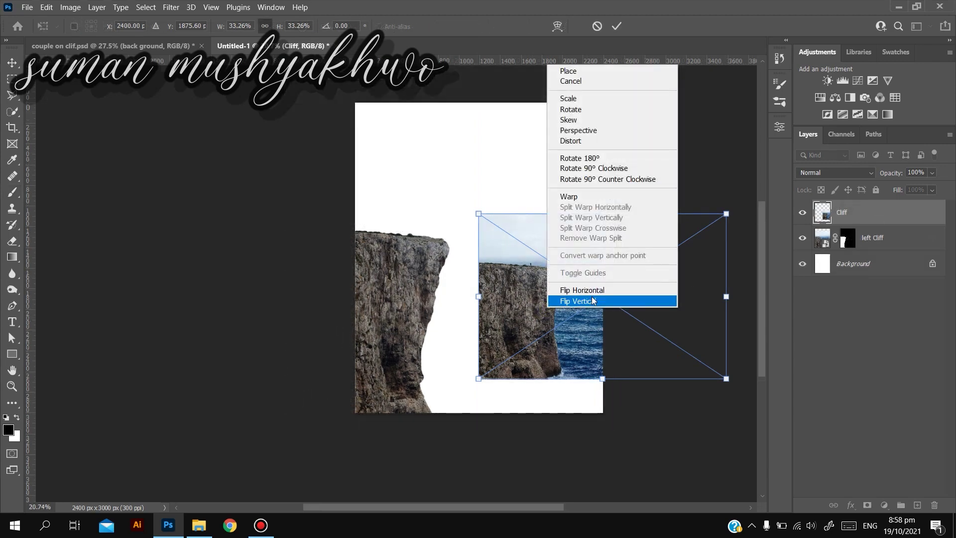
pyautogui.click(581, 290)
pyautogui.moveTo(619, 298); pyautogui.dragTo(505, 340)
pyautogui.moveTo(486, 258); pyautogui.dragTo(469, 169)
pyautogui.moveTo(558, 301); pyautogui.dragTo(494, 299)
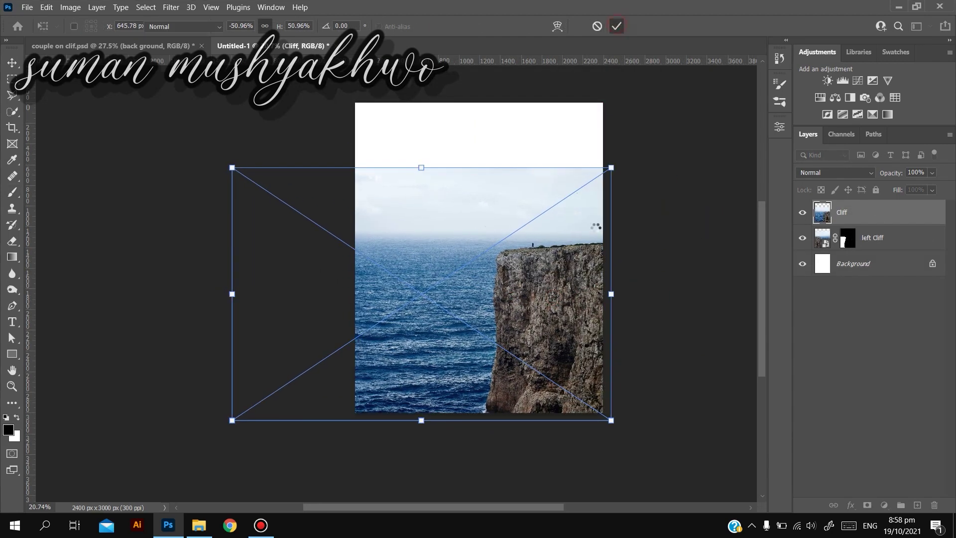
pyautogui.press('b')
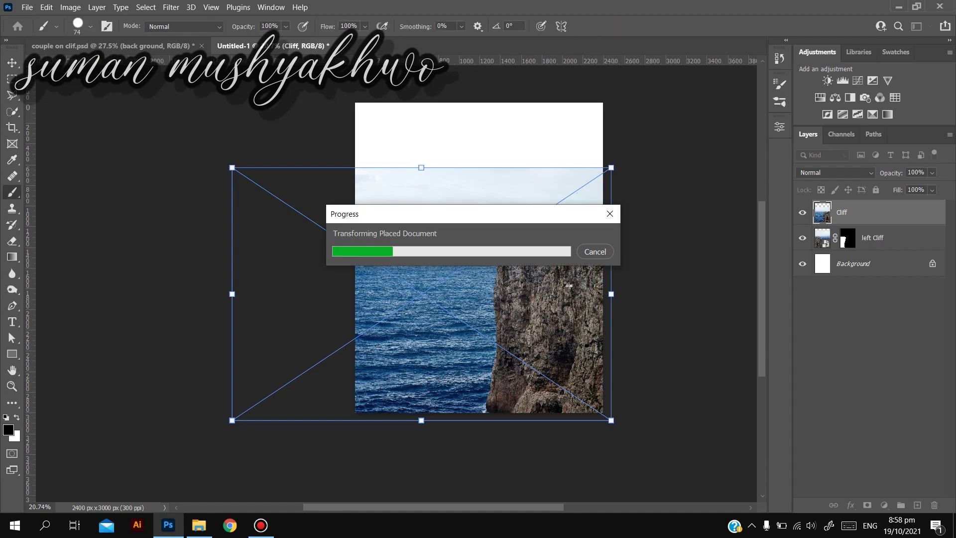
# Quick-select the rock on the flipped Cliff layer, mask the layer to it, and reposition the right cliff
pyautogui.press('w')
pyautogui.moveTo(525, 272)
pyautogui.mouseDown()
pyautogui.moveTo(527, 391)
pyautogui.moveTo(588, 396)
pyautogui.moveTo(590, 291)
pyautogui.moveTo(571, 271)
pyautogui.moveTo(516, 325)
pyautogui.mouseUp()
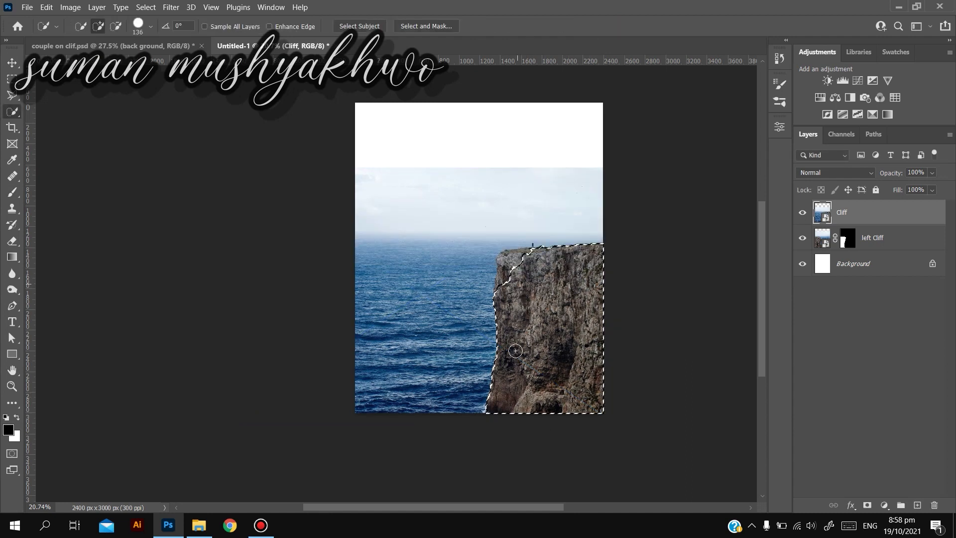
pyautogui.click(866, 504)
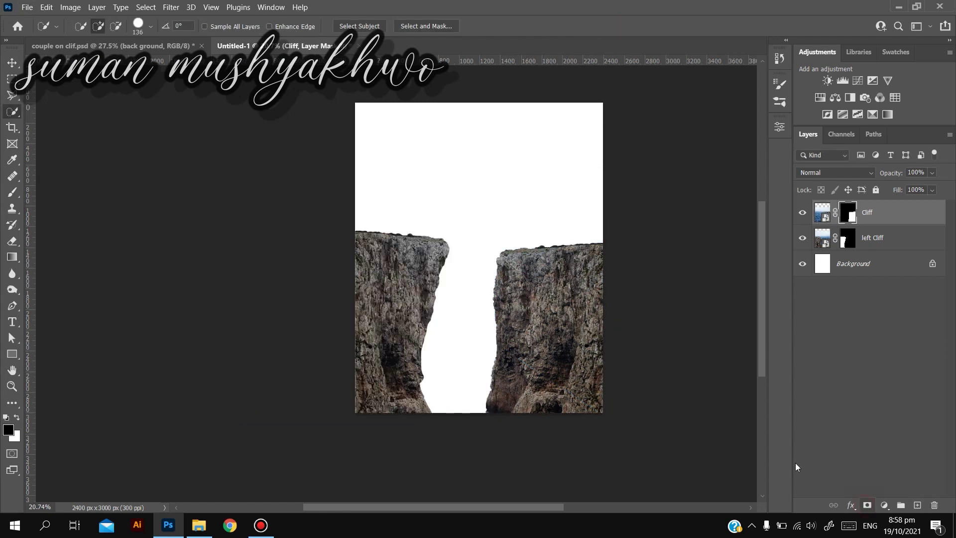
pyautogui.moveTo(554, 342); pyautogui.dragTo(589, 315)
pyautogui.hotkey('ctrl', 't')
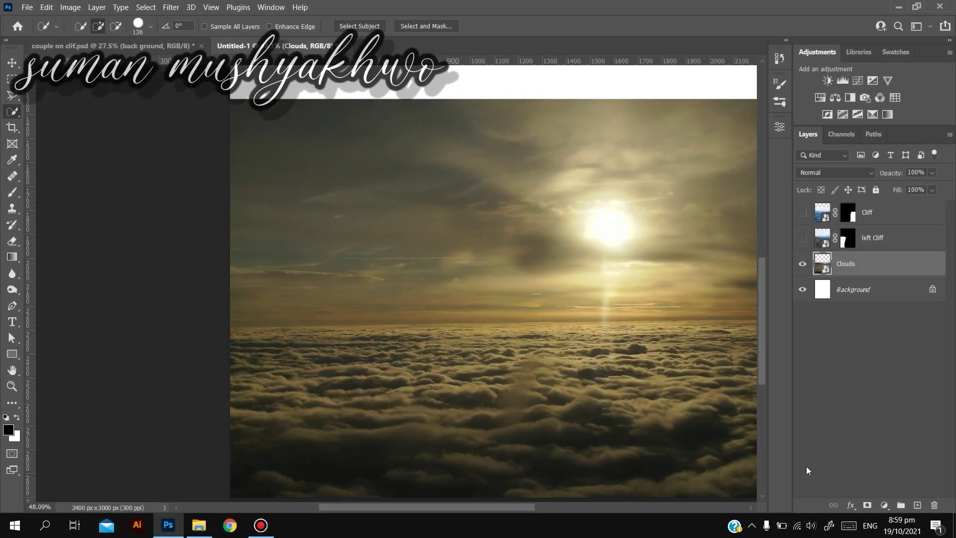
# Add a layer mask to Clouds and paint out most of its sky with a very large soft black brush
pyautogui.scroll(-2, 551, 363)
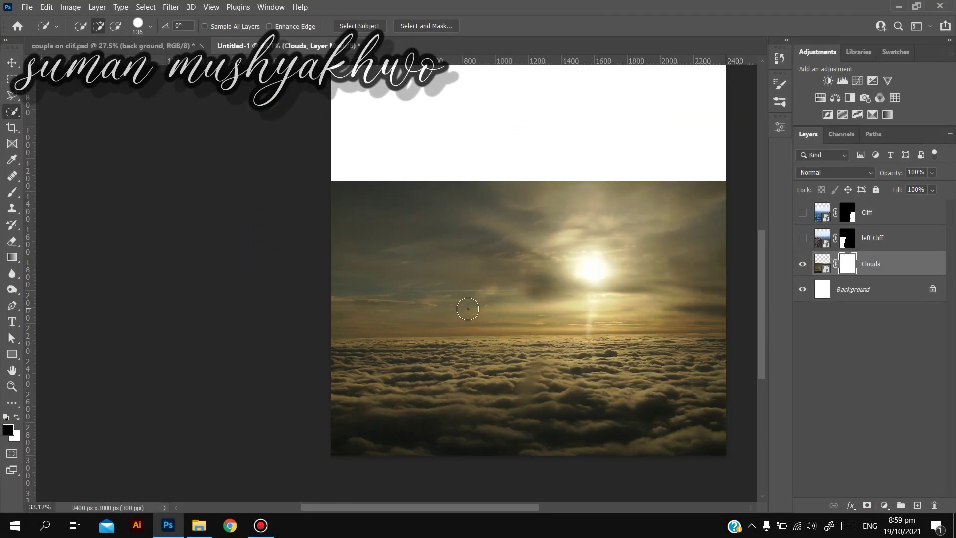
pyautogui.press('b')
pyautogui.rightClick(430, 279)
pyautogui.doubleClick(495, 420)
pyautogui.moveTo(401, 214); pyautogui.dragTo(528, 214)
pyautogui.press('Return')
pyautogui.click(367, 181)
pyautogui.click(367, 180)
pyautogui.click(501, 209)
pyautogui.moveTo(425, 244); pyautogui.dragTo(365, 241)
pyautogui.moveTo(357, 239); pyautogui.dragTo(540, 240)
pyautogui.click(563, 224)
pyautogui.click(485, 206)
pyautogui.moveTo(484, 206); pyautogui.dragTo(348, 215)
pyautogui.moveTo(365, 199)
pyautogui.mouseDown()
pyautogui.moveTo(572, 224)
pyautogui.moveTo(598, 264)
pyautogui.moveTo(737, 253)
pyautogui.mouseUp()
pyautogui.click(452, 286)
pyautogui.moveTo(453, 287); pyautogui.dragTo(565, 264)
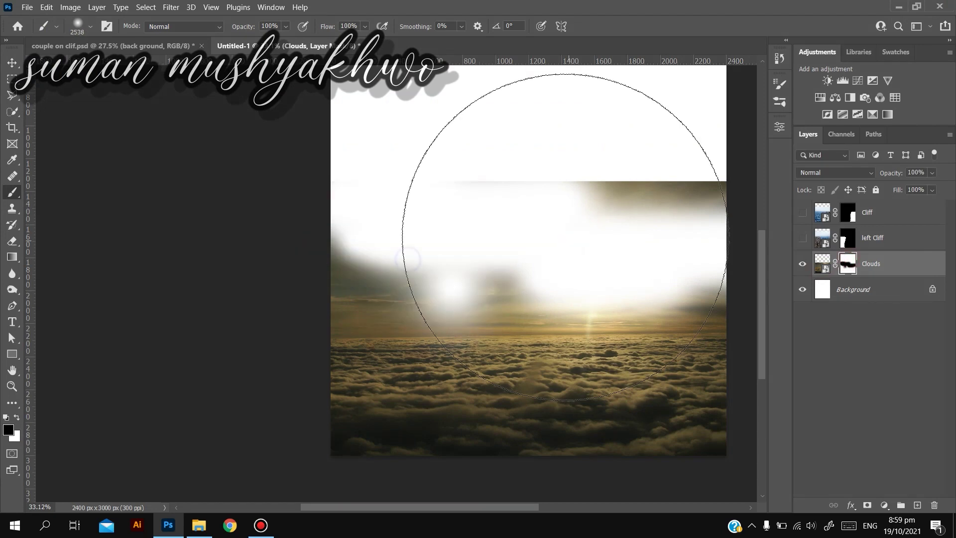
pyautogui.click(565, 236)
pyautogui.click(495, 208)
pyautogui.moveTo(497, 207); pyautogui.dragTo(171, 249)
pyautogui.click(329, 291)
pyautogui.click(497, 207)
pyautogui.moveTo(497, 207); pyautogui.dragTo(448, 214)
# Adjust the brush and paint out the remaining sky down to the horizon on the Clouds mask
pyautogui.rightClick(447, 214)
pyautogui.click(489, 319)
pyautogui.moveTo(370, 307)
pyautogui.mouseDown()
pyautogui.moveTo(355, 288)
pyautogui.moveTo(562, 275)
pyautogui.moveTo(578, 159)
pyautogui.moveTo(693, 263)
pyautogui.moveTo(727, 273)
pyautogui.moveTo(595, 285)
pyautogui.moveTo(292, 277)
pyautogui.mouseUp()
pyautogui.rightClick(407, 273)
pyautogui.click(428, 378)
pyautogui.click(503, 331)
pyautogui.click(369, 286)
pyautogui.moveTo(336, 300); pyautogui.dragTo(727, 295)
# Refine the Clouds mask along the horizon with a 182 px soft brush to remove the leftover sky glow
pyautogui.scroll(8, 377, 385)
pyautogui.moveTo(388, 294); pyautogui.dragTo(312, 298)
pyautogui.moveTo(279, 268); pyautogui.dragTo(369, 245)
pyautogui.hotkey('ctrl', 'z')
pyautogui.moveTo(272, 249); pyautogui.dragTo(483, 256)
pyautogui.moveTo(695, 266); pyautogui.dragTo(374, 298)
pyautogui.moveTo(426, 274); pyautogui.dragTo(694, 264)
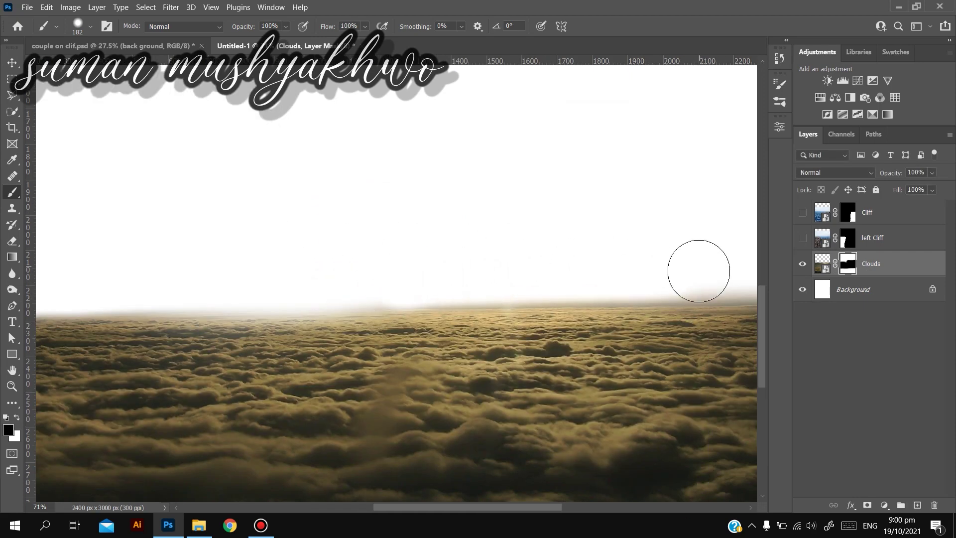
pyautogui.moveTo(642, 281); pyautogui.dragTo(453, 293)
pyautogui.moveTo(233, 288); pyautogui.dragTo(655, 284)
# Add Hue/Saturation and Color Balance adjustments above Clouds, setting the Color Balance midtones to Cyan -22 and Blue +79
pyautogui.scroll(-5, 502, 338)
pyautogui.scroll(-3, 506, 334)
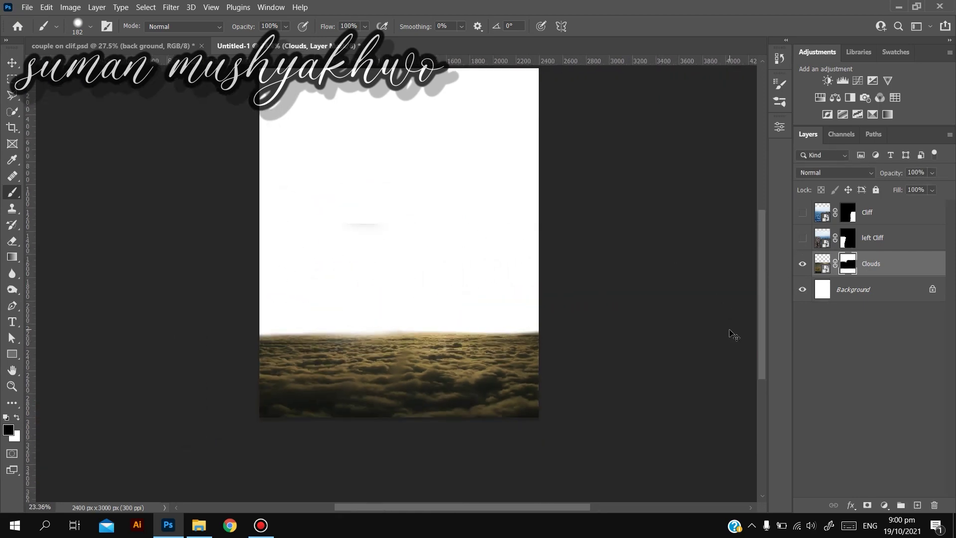
pyautogui.click(821, 97)
pyautogui.click(835, 97)
pyautogui.moveTo(593, 186); pyautogui.dragTo(586, 188)
pyautogui.moveTo(625, 231); pyautogui.dragTo(678, 232)
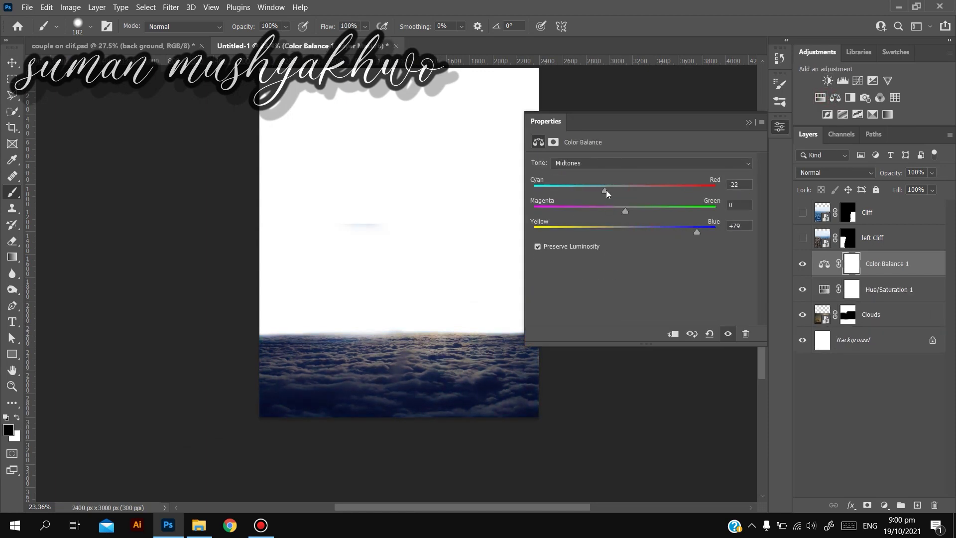
# Shift the Color Balance highlights and shadows toward blue and cyan
pyautogui.click(647, 162)
pyautogui.click(633, 193)
pyautogui.moveTo(635, 231); pyautogui.dragTo(640, 232)
pyautogui.moveTo(625, 191)
pyautogui.mouseDown()
pyautogui.moveTo(598, 191)
pyautogui.moveTo(621, 191)
pyautogui.mouseUp()
pyautogui.click(618, 160)
pyautogui.click(622, 172)
pyautogui.moveTo(647, 231)
pyautogui.mouseDown()
pyautogui.moveTo(673, 231)
pyautogui.moveTo(651, 231)
pyautogui.mouseUp()
pyautogui.moveTo(625, 190); pyautogui.dragTo(593, 191)
pyautogui.click(745, 123)
pyautogui.scroll(4, 542, 314)
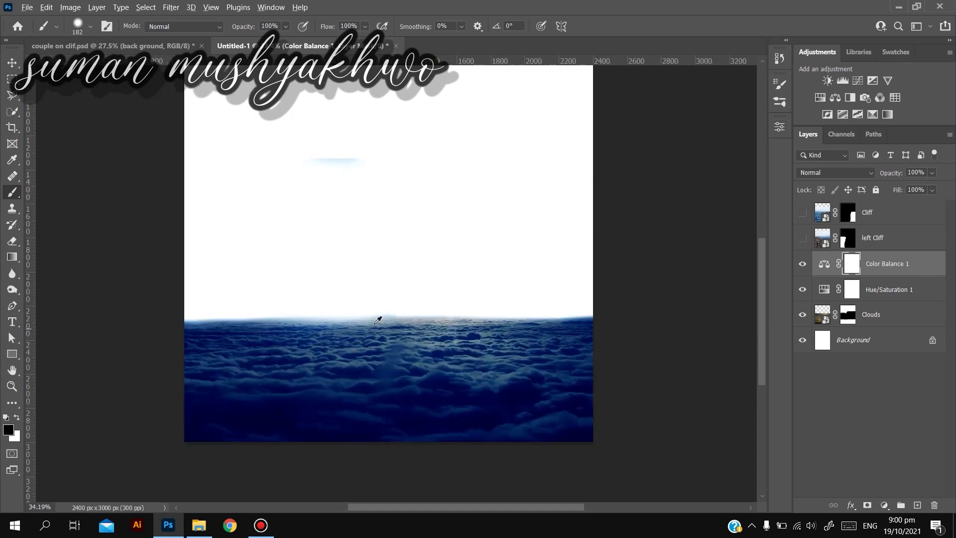
# Delete the Hue/Saturation adjustment and clip the Color Balance adjustment to the Clouds layer
pyautogui.moveTo(876, 270); pyautogui.dragTo(934, 505)
pyautogui.keyDown('alt'); pyautogui.click(875, 301); pyautogui.keyUp('alt')
pyautogui.scroll(-1, 470, 310)
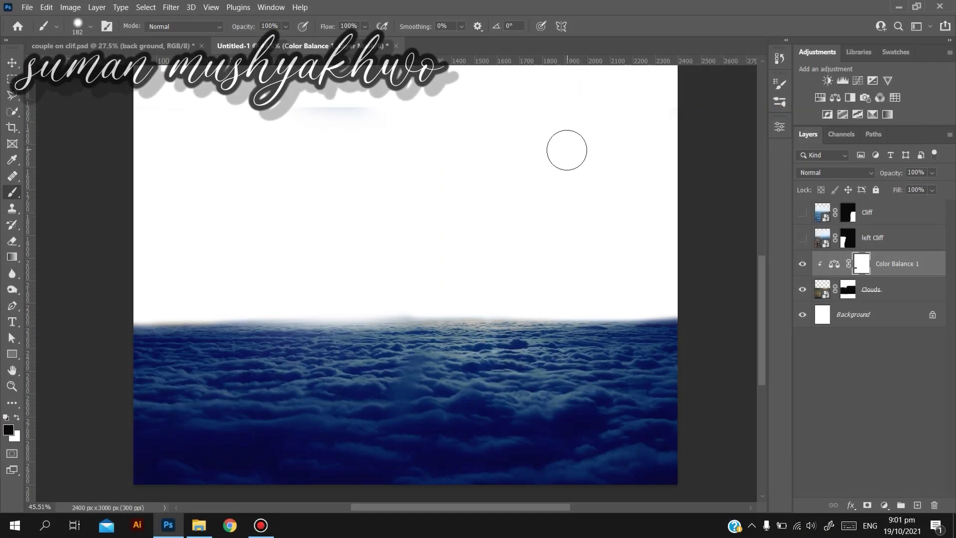
# Place the Sky image from the file browser into the composition and move its layer beneath Clouds
pyautogui.click(261, 527)
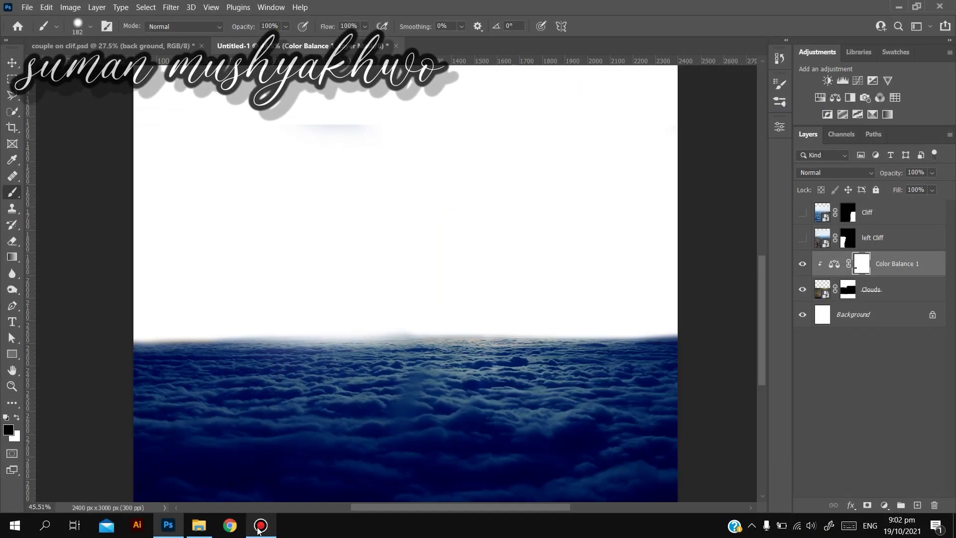
pyautogui.click(198, 525)
pyautogui.moveTo(629, 150); pyautogui.dragTo(379, 210)
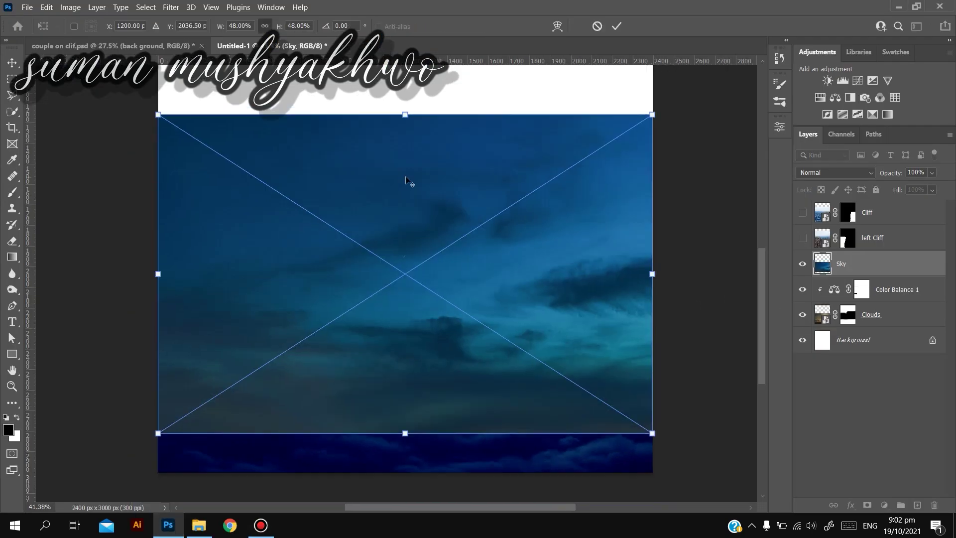
pyautogui.press('Return')
pyautogui.moveTo(870, 262); pyautogui.dragTo(871, 325)
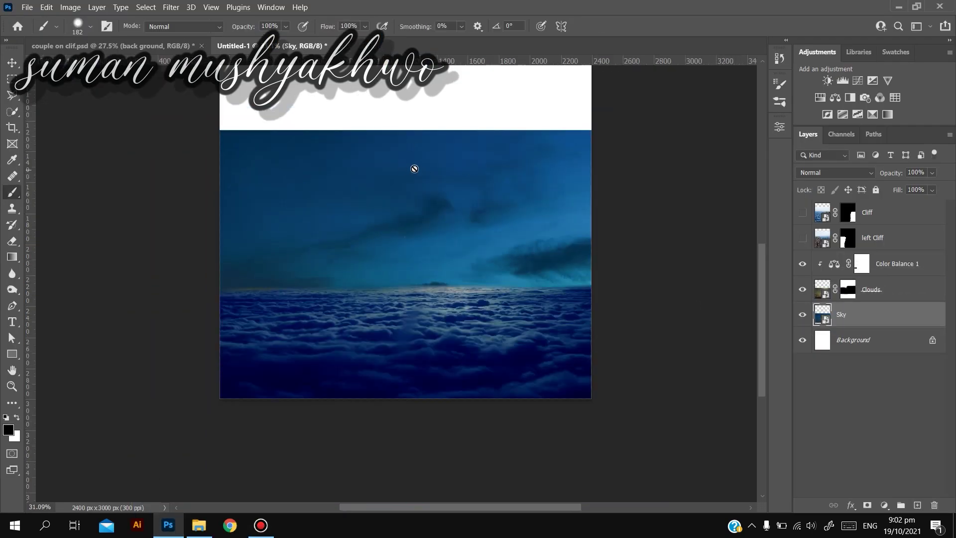
# Stretch the Sky layer upward to a height of 87.11% so it fills the area above the clouds
pyautogui.hotkey('ctrl', 't')
pyautogui.scroll(1, 426, 183)
pyautogui.moveTo(403, 179); pyautogui.dragTo(408, 50)
pyautogui.scroll(3, 412, 250)
pyautogui.hotkey('ctrl', 'z')
pyautogui.moveTo(406, 281); pyautogui.dragTo(407, 87)
pyautogui.moveTo(425, 243); pyautogui.dragTo(425, 242)
pyautogui.scroll(-3, 521, 322)
pyautogui.press('Return')
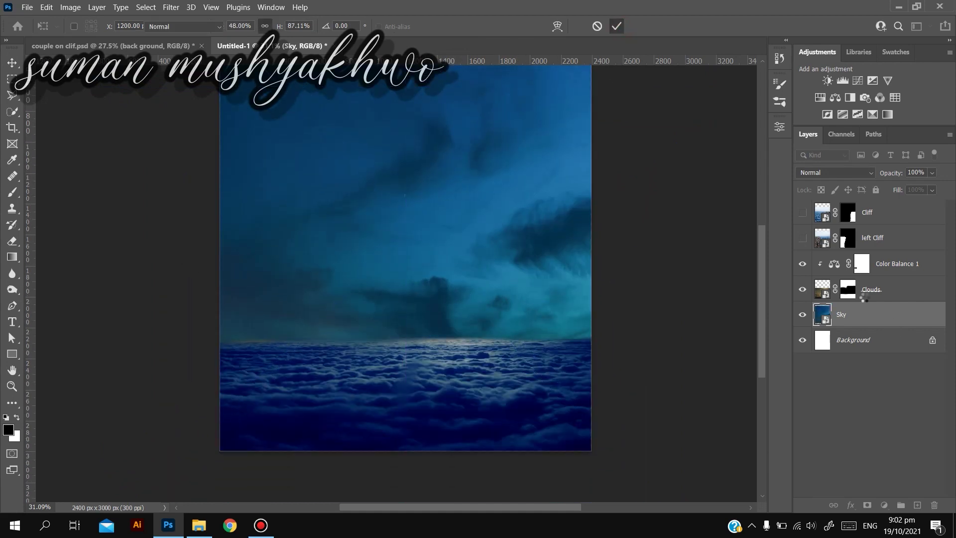
# Paint out the leftover glow along the horizon on the Clouds mask with a 98 px soft brush
pyautogui.click(852, 293)
pyautogui.scroll(7, 500, 347)
pyautogui.moveTo(312, 302)
pyautogui.mouseDown()
pyautogui.moveTo(282, 311)
pyautogui.moveTo(640, 311)
pyautogui.moveTo(147, 314)
pyautogui.mouseUp()
pyautogui.hscroll(-3, 164, 321)
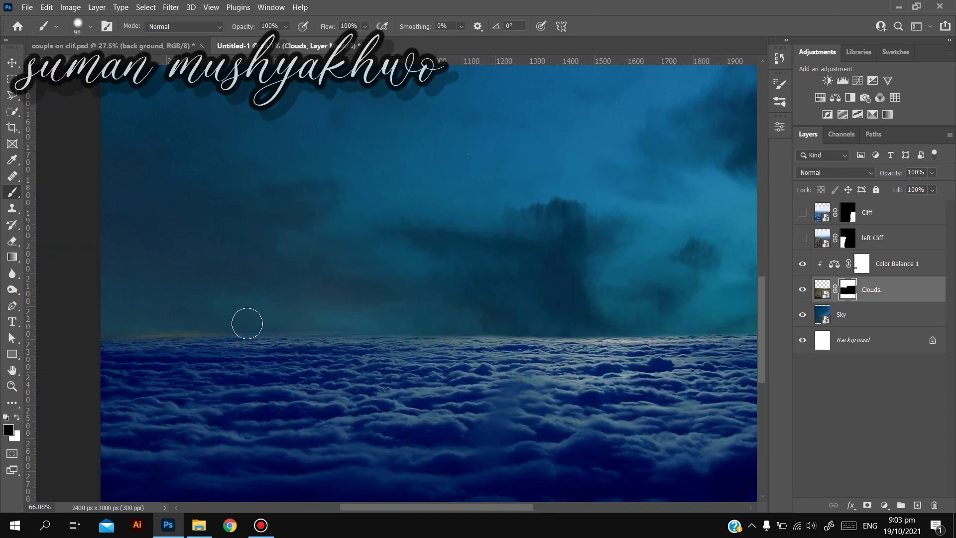
pyautogui.scroll(-5, 380, 337)
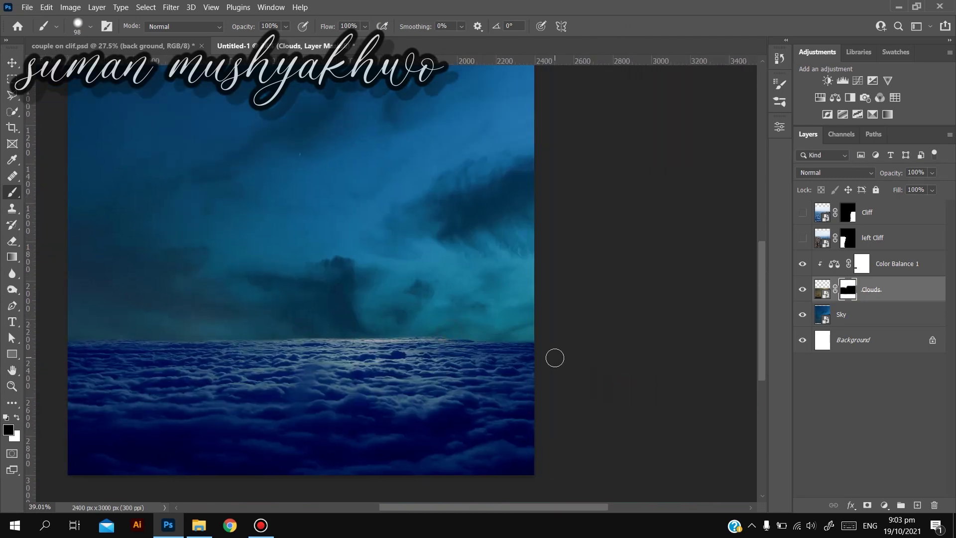
pyautogui.scroll(2, 436, 246)
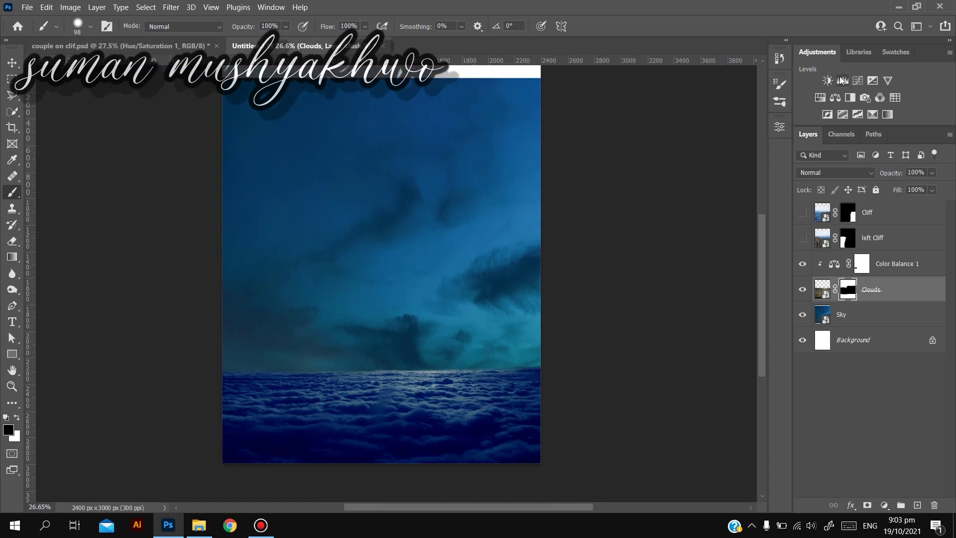
pyautogui.click(820, 98)
pyautogui.moveTo(640, 211)
pyautogui.mouseDown()
pyautogui.moveTo(653, 207)
pyautogui.moveTo(633, 206)
pyautogui.mouseUp()
pyautogui.click(744, 332)
# Add a Hue/Saturation adjustment clipped to the Sky layer with Hue +18, Saturation +20 and Lightness -20
pyautogui.click(841, 315)
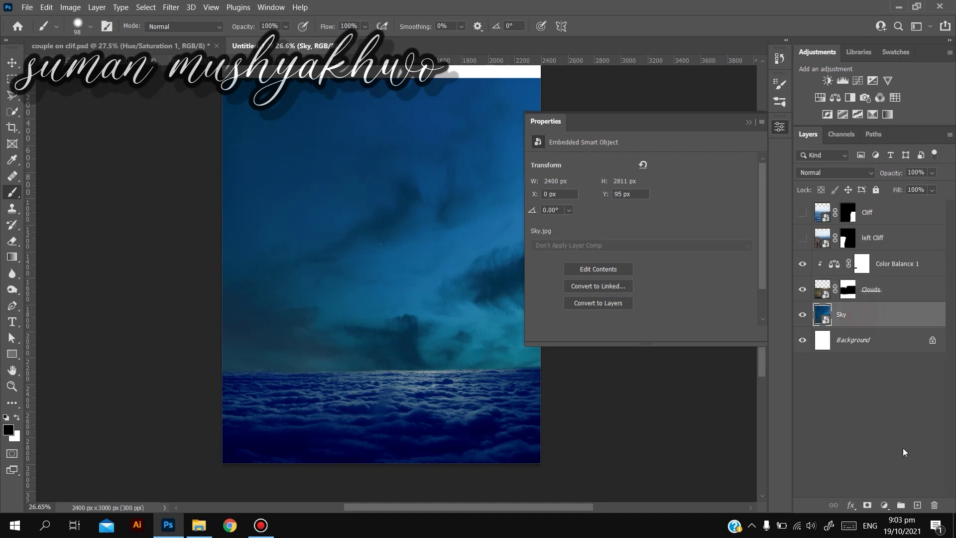
pyautogui.click(820, 97)
pyautogui.moveTo(641, 210); pyautogui.dragTo(654, 211)
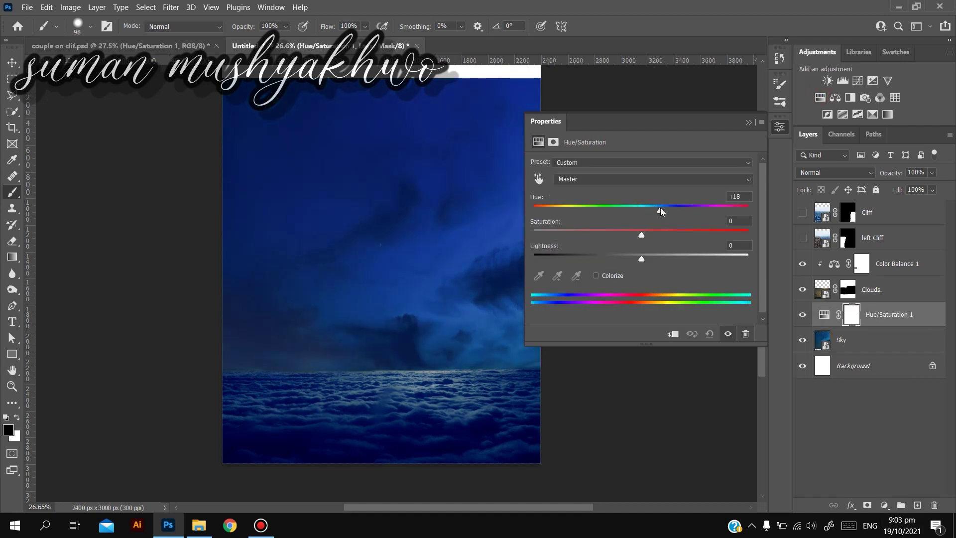
pyautogui.moveTo(641, 258); pyautogui.dragTo(663, 236)
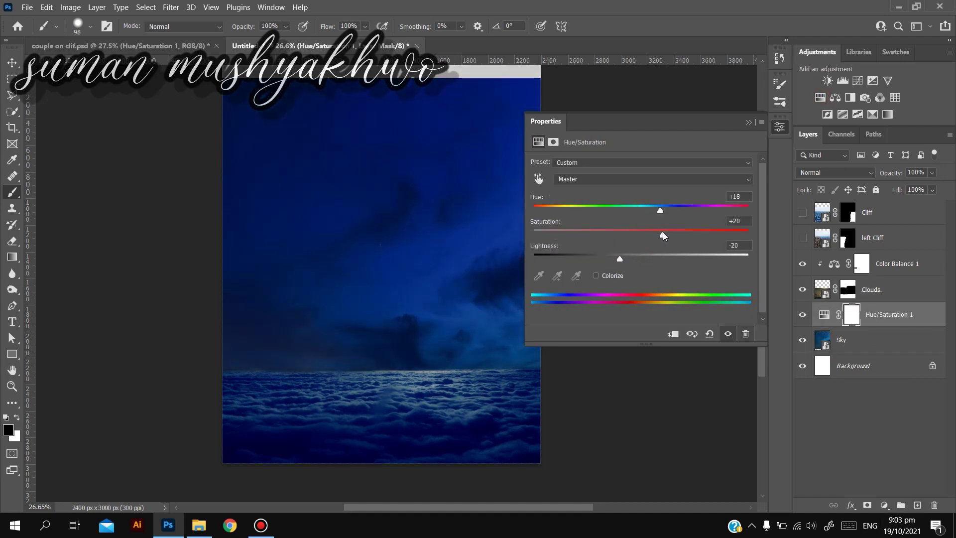
pyautogui.click(749, 123)
pyautogui.keyDown('alt'); pyautogui.click(854, 327); pyautogui.keyUp('alt')
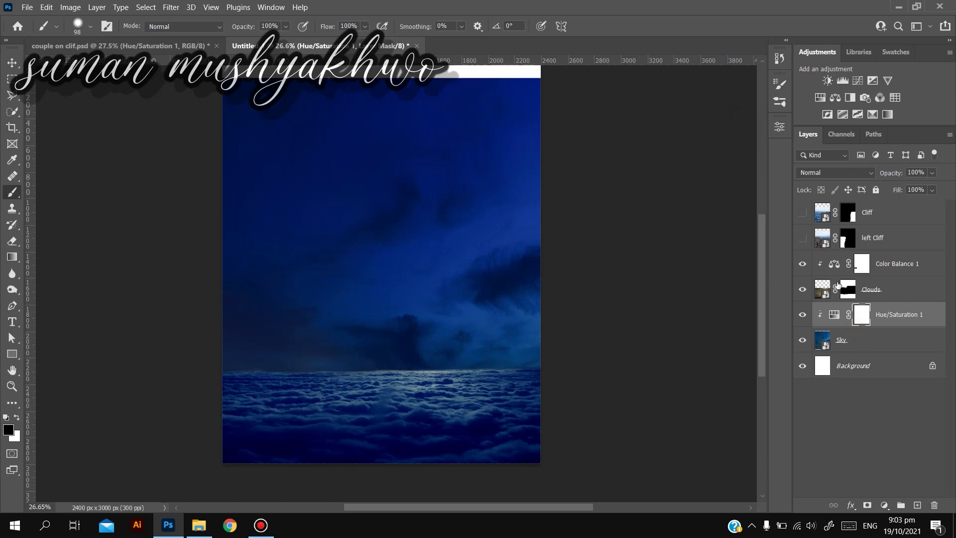
# Rework the Sky's Hue/Saturation adjustment with Saturation +15, a hue shifted back toward teal and a higher lightness
pyautogui.doubleClick(822, 314)
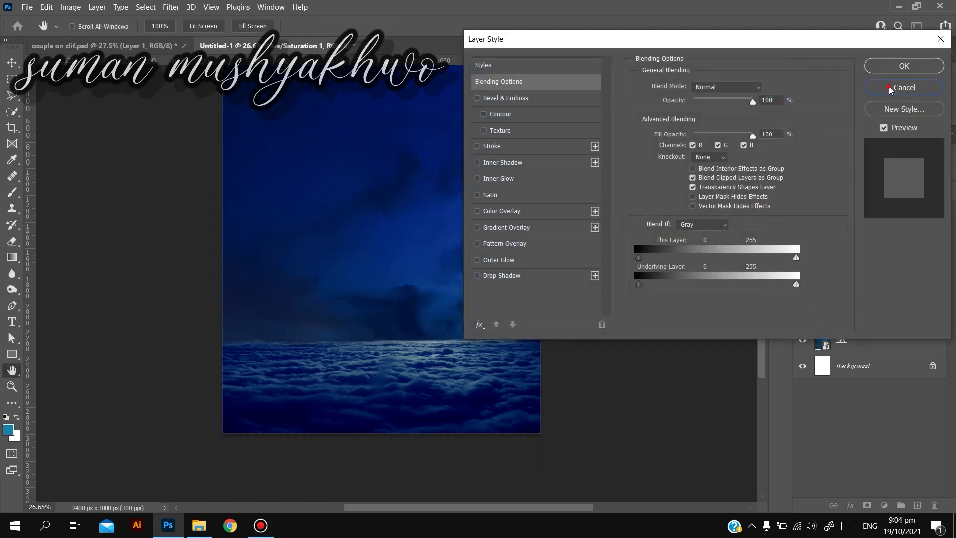
pyautogui.click(891, 88)
pyautogui.doubleClick(831, 318)
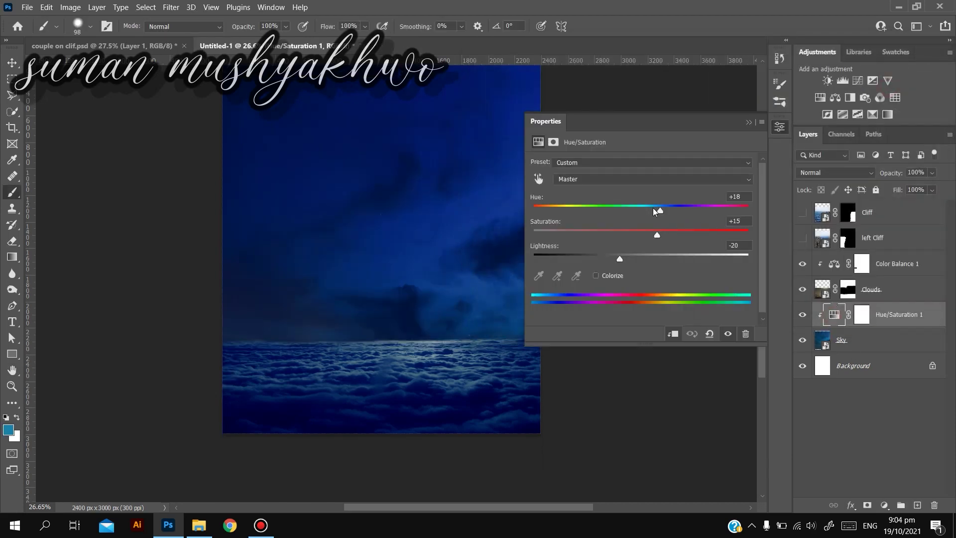
pyautogui.moveTo(659, 209); pyautogui.dragTo(639, 212)
pyautogui.moveTo(633, 257); pyautogui.dragTo(631, 260)
pyautogui.click(748, 123)
# Reduce the blue in the Clouds' Color Balance adjustment and shift its highlights further toward cyan
pyautogui.click(821, 291)
pyautogui.click(831, 266)
pyautogui.doubleClick(832, 267)
pyautogui.moveTo(683, 233); pyautogui.dragTo(660, 229)
pyautogui.click(611, 166)
pyautogui.click(612, 194)
pyautogui.moveTo(620, 191); pyautogui.dragTo(585, 192)
pyautogui.click(747, 123)
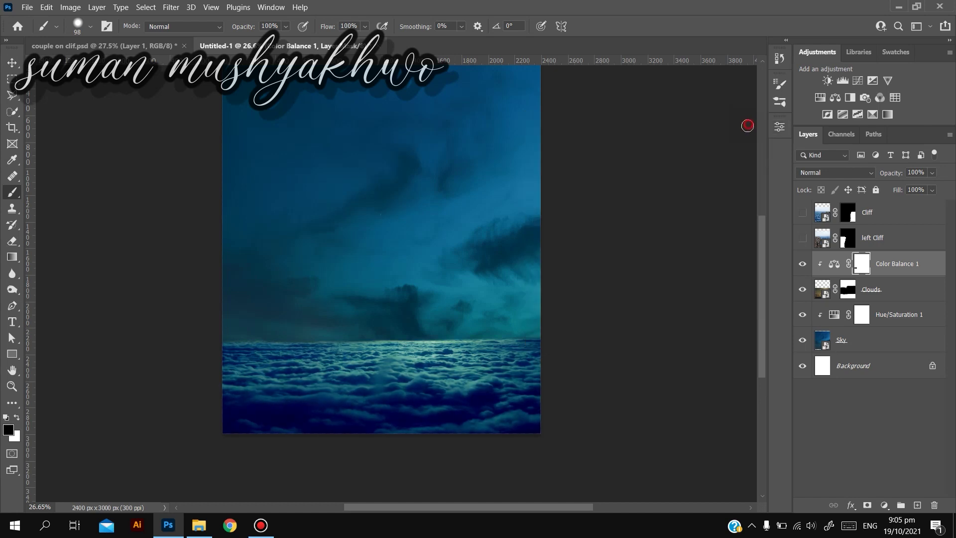
# Add a Levels adjustment clipped to Clouds, lower its output highlights, and use Blend If to spare the bright cloud tops
pyautogui.click(842, 81)
pyautogui.moveTo(730, 288); pyautogui.dragTo(644, 290)
pyautogui.click(748, 123)
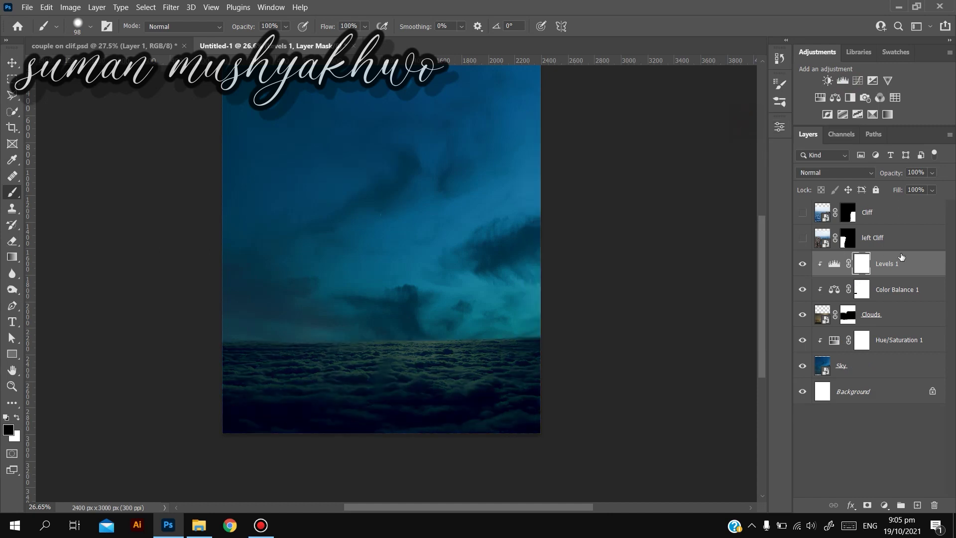
pyautogui.doubleClick(909, 270)
pyautogui.moveTo(755, 289); pyautogui.dragTo(681, 284)
pyautogui.click(903, 67)
# Transform the Sky layer to stretch its upper edge over the white gap at the top of the canvas
pyautogui.scroll(-5, 559, 343)
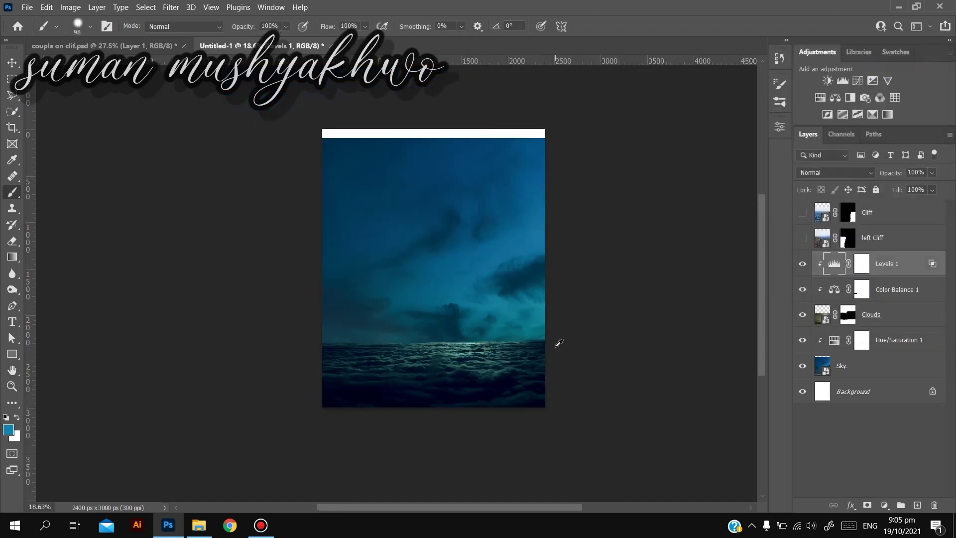
pyautogui.scroll(6, 511, 260)
pyautogui.keyDown('ctrl'); pyautogui.click(518, 262); pyautogui.keyUp('ctrl')
pyautogui.hotkey('ctrl', 't')
pyautogui.moveTo(460, 99); pyautogui.dragTo(461, 85)
pyautogui.click(617, 26)
pyautogui.scroll(-4, 592, 269)
pyautogui.scroll(-2, 598, 273)
# Delete the Hue/Saturation adjustment above the Sky layer
pyautogui.doubleClick(833, 340)
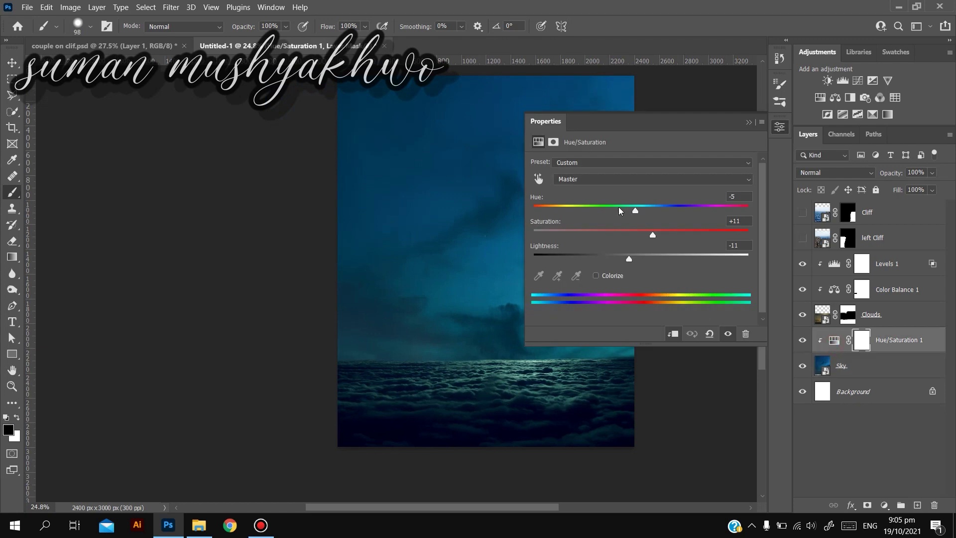
pyautogui.click(745, 333)
pyautogui.click(819, 97)
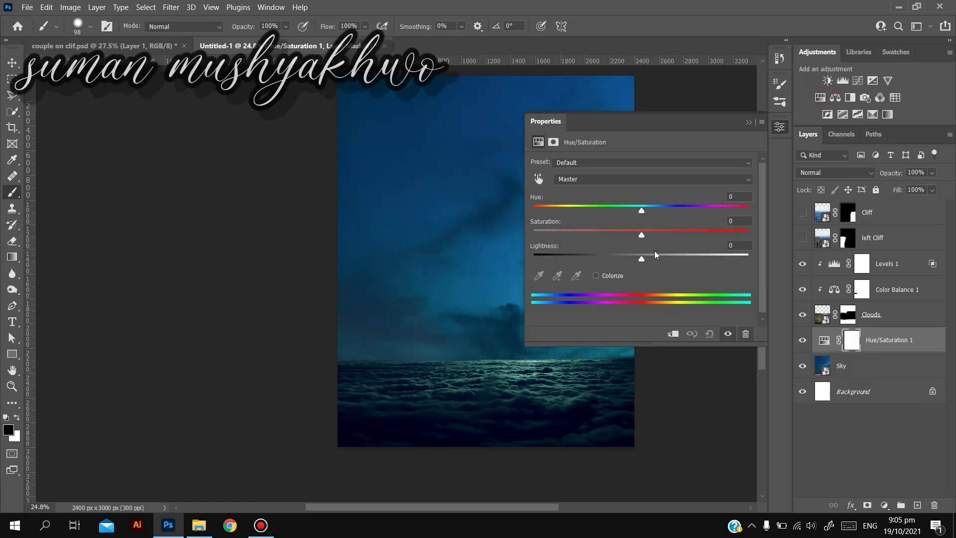
pyautogui.click(745, 334)
# Try a Color Balance adjustment above the Sky with highlights at Cyan -60 and Blue +21
pyautogui.click(835, 97)
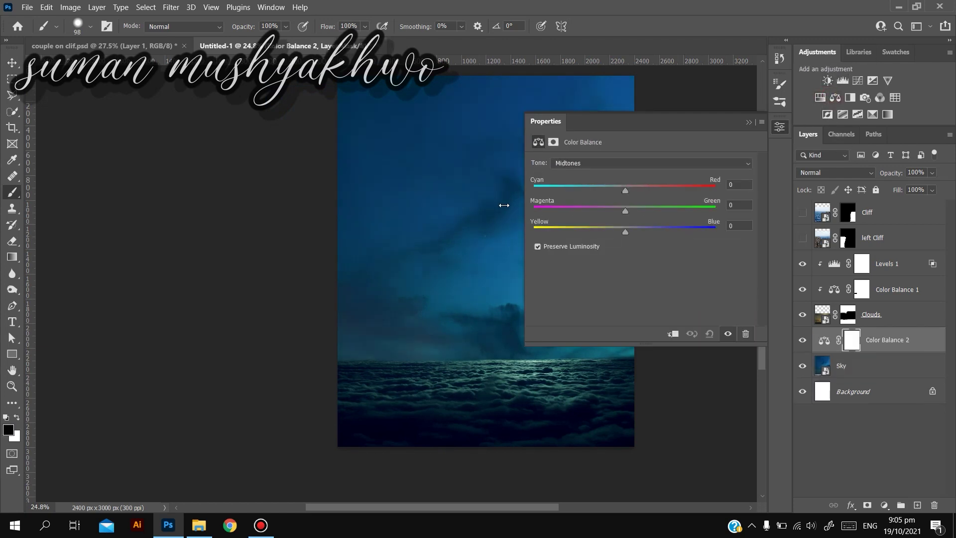
pyautogui.click(587, 163)
pyautogui.click(579, 192)
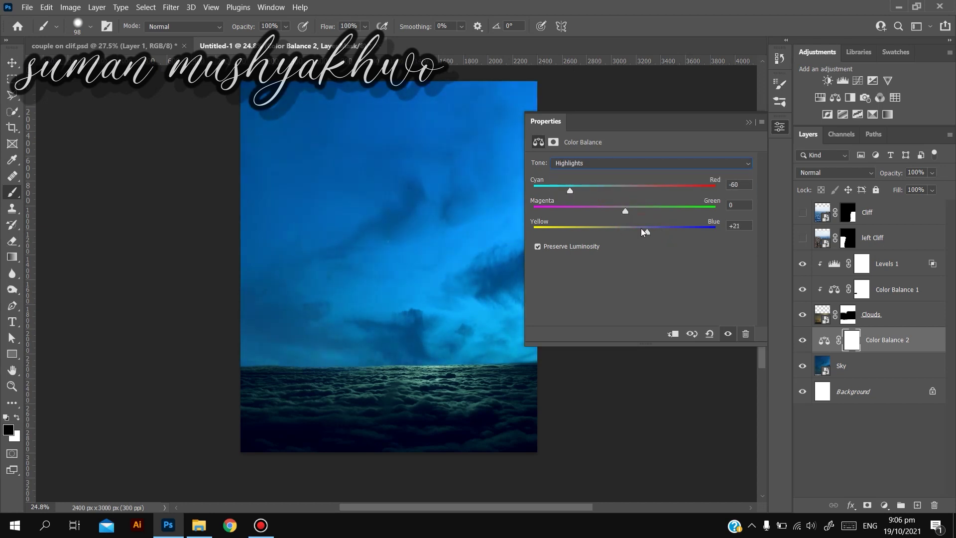
pyautogui.click(710, 165)
pyautogui.click(642, 192)
pyautogui.click(750, 121)
pyautogui.moveTo(888, 340); pyautogui.dragTo(934, 504)
# Add a colorizing Hue/Saturation adjustment above the Sky with Hue about 186, Saturation about 79 and a slightly lowered Lightness
pyautogui.click(820, 98)
pyautogui.click(607, 274)
pyautogui.click(645, 208)
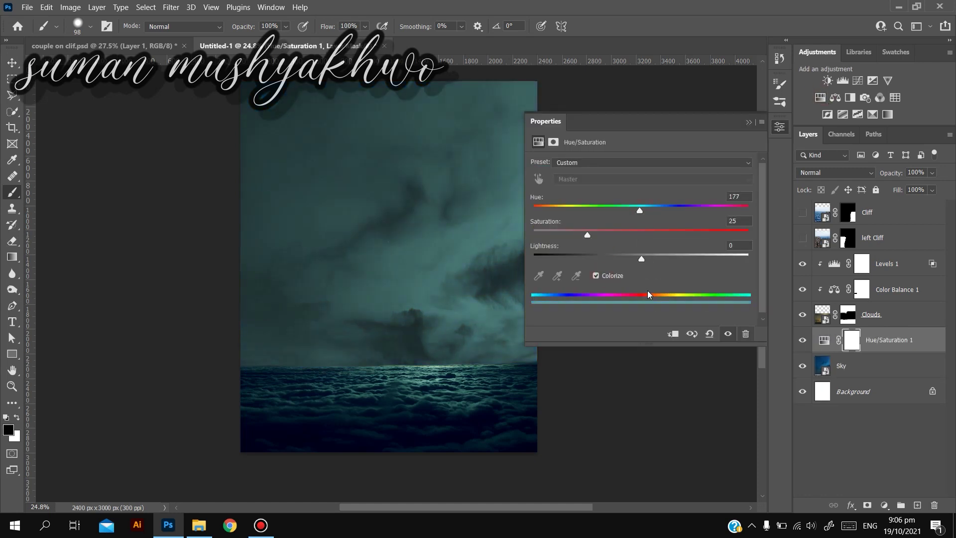
pyautogui.moveTo(587, 234); pyautogui.dragTo(707, 235)
pyautogui.moveTo(641, 211); pyautogui.dragTo(645, 211)
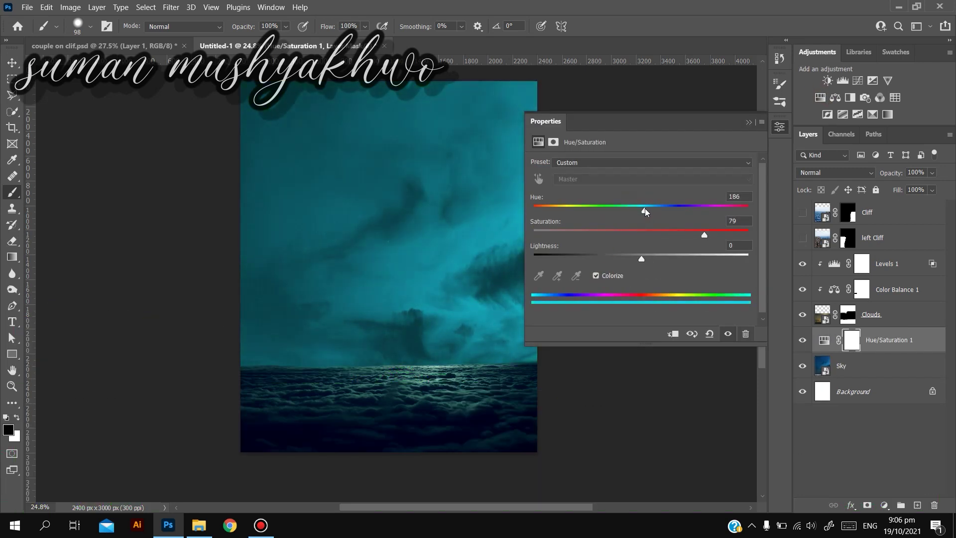
pyautogui.moveTo(644, 262); pyautogui.dragTo(630, 260)
pyautogui.moveTo(649, 212); pyautogui.dragTo(645, 213)
pyautogui.moveTo(618, 256)
pyautogui.mouseDown()
pyautogui.moveTo(636, 254)
pyautogui.moveTo(623, 256)
pyautogui.mouseUp()
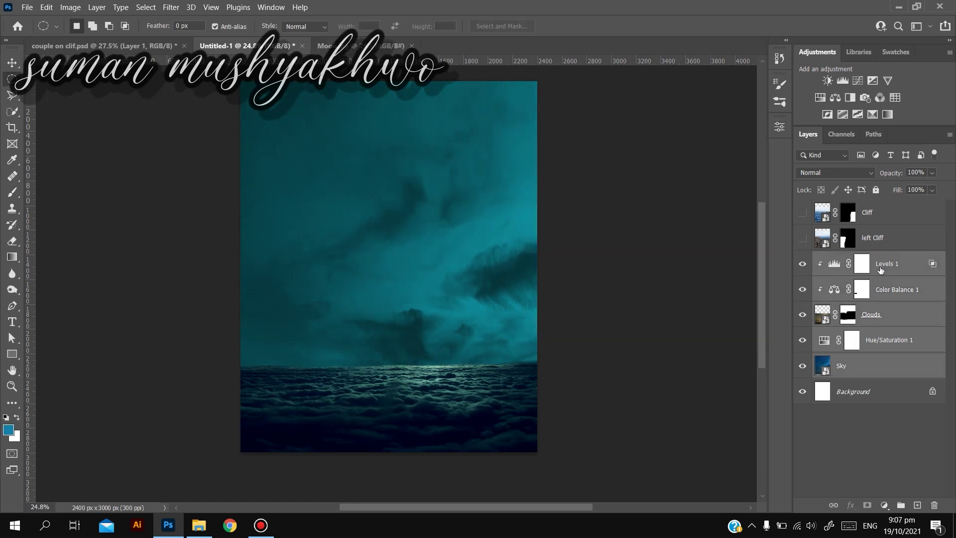
# Group the selected sky and cloud layers with their adjustments and name the group "back ground"
pyautogui.hotkey('ctrl', 'g')
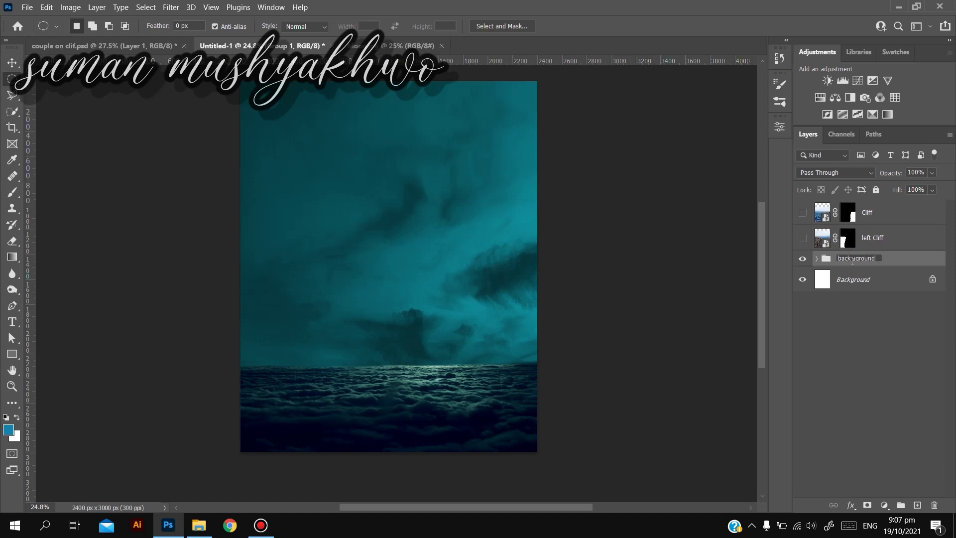
pyautogui.press('4')
pyautogui.press('BackSpace')
pyautogui.press('Return')
pyautogui.click(816, 259)
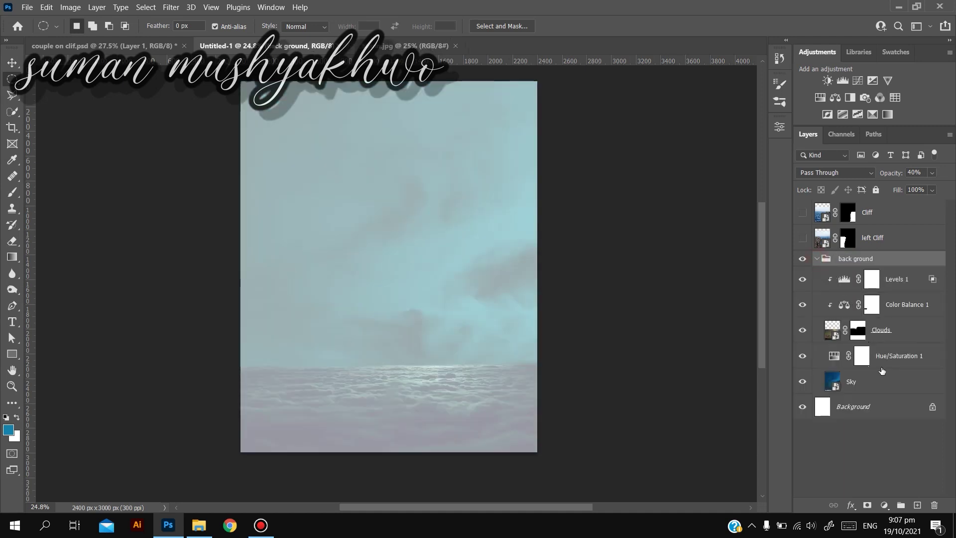
pyautogui.hotkey('ctrl', 'z')
pyautogui.hotkey('ctrl', 'z')
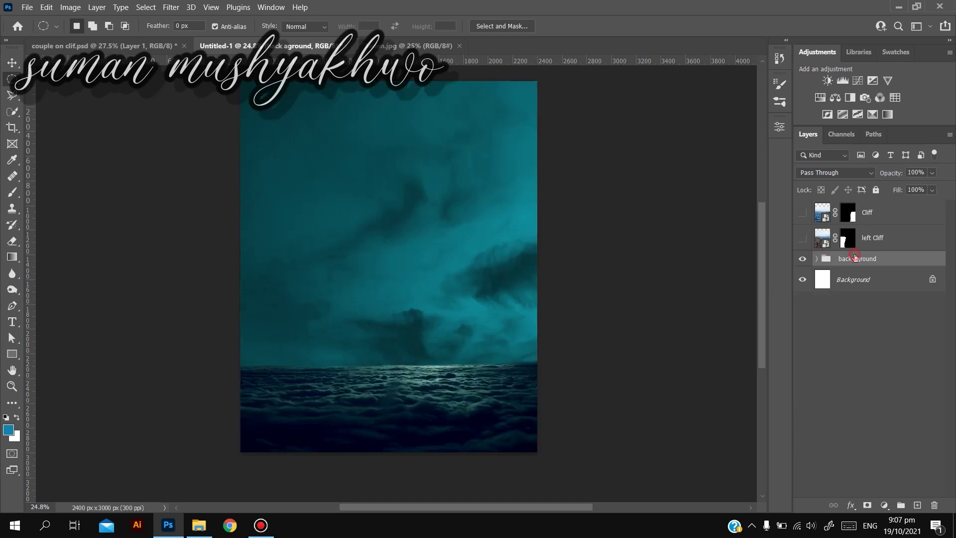
pyautogui.write('und')
pyautogui.press('Return')
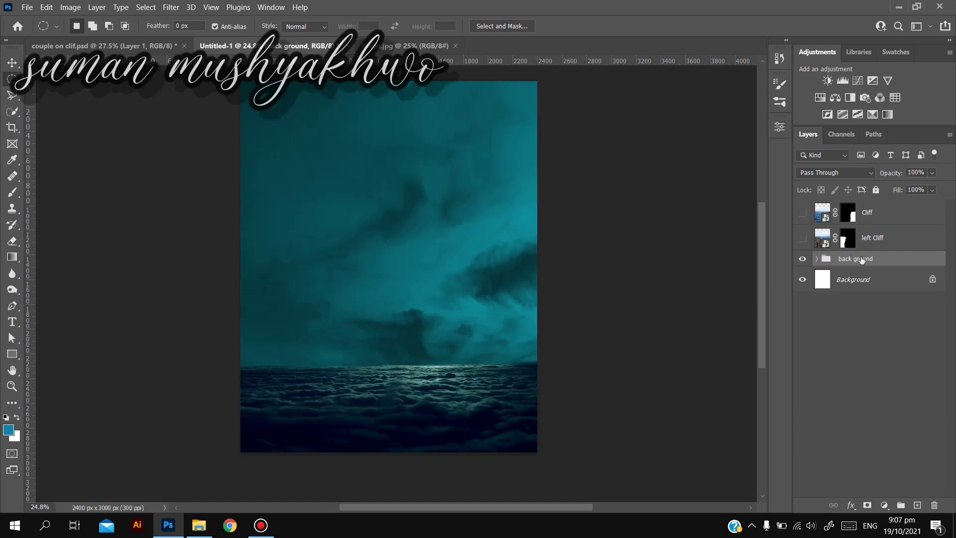
# Show both cliff layers and paint a rough new inner edge down the right cliff on the Cliff mask with a 35 px black brush
pyautogui.click(798, 238)
pyautogui.click(801, 212)
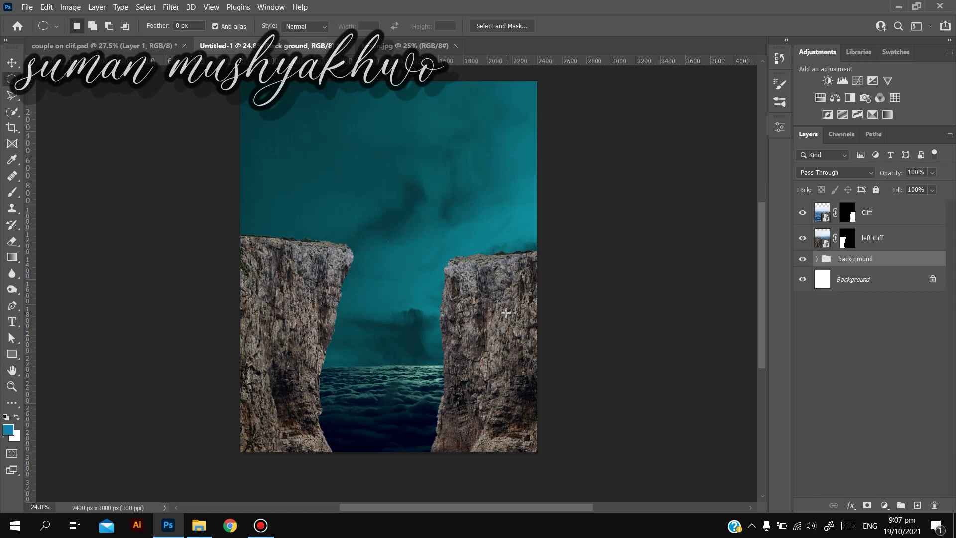
pyautogui.click(847, 212)
pyautogui.scroll(4, 442, 320)
pyautogui.press('d')
pyautogui.press('b')
pyautogui.moveTo(530, 188); pyautogui.dragTo(415, 319)
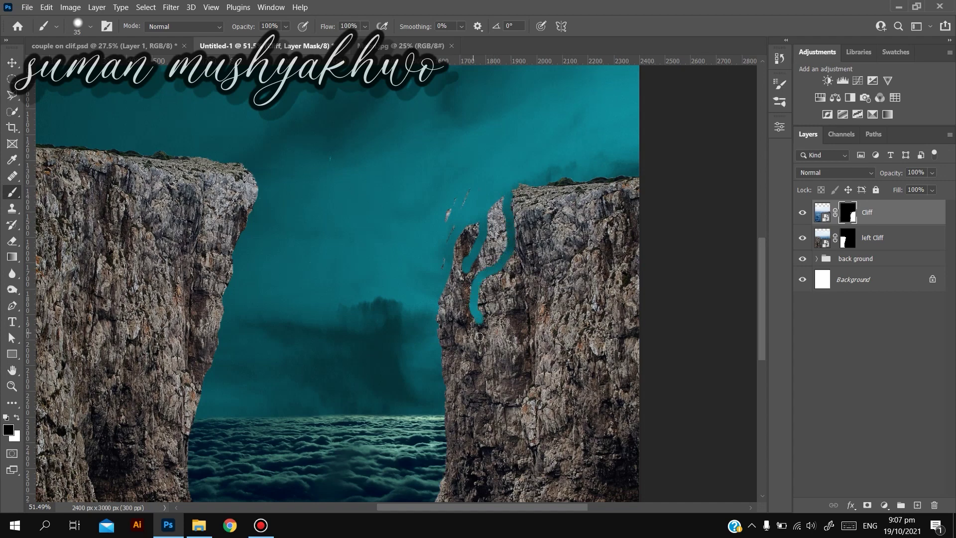
pyautogui.scroll(-3, 485, 428)
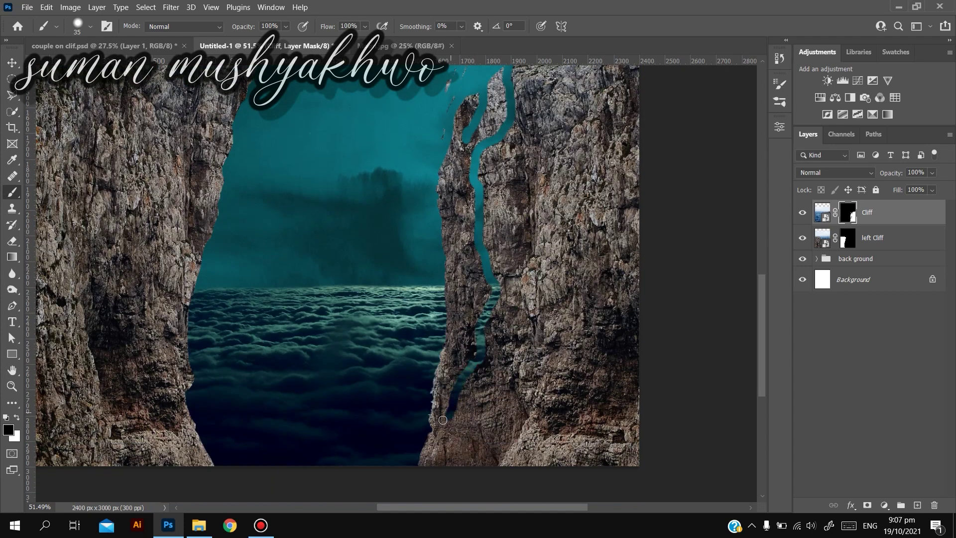
# Mask out the leftover rock outside the right cliff's new edge with a 98 px soft brush
pyautogui.keyDown('alt'); pyautogui.rightClick(423, 419); pyautogui.keyUp('alt')
pyautogui.moveTo(431, 415)
pyautogui.mouseDown()
pyautogui.moveTo(459, 276)
pyautogui.moveTo(464, 145)
pyautogui.mouseUp()
pyautogui.moveTo(487, 81); pyautogui.dragTo(467, 147)
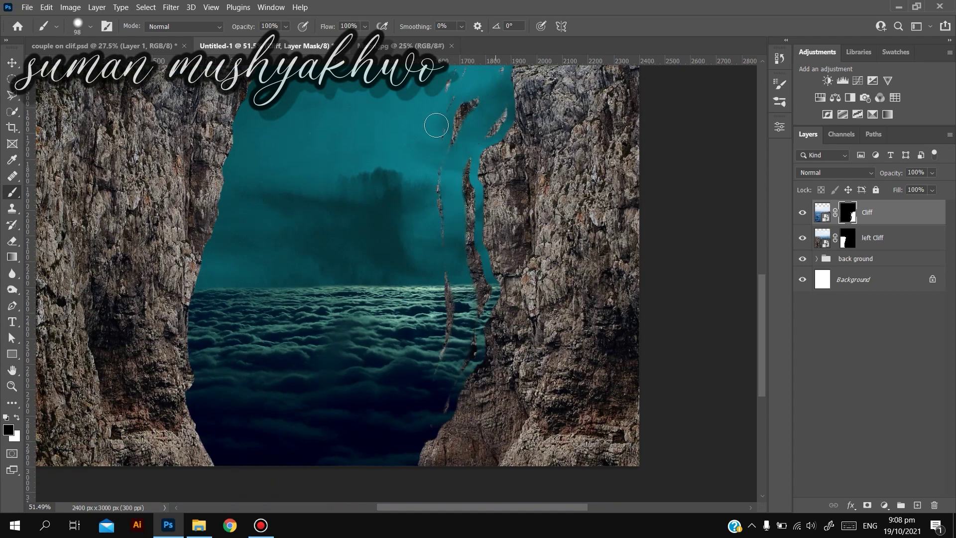
pyautogui.moveTo(430, 262)
pyautogui.mouseDown()
pyautogui.moveTo(469, 256)
pyautogui.moveTo(473, 301)
pyautogui.mouseUp()
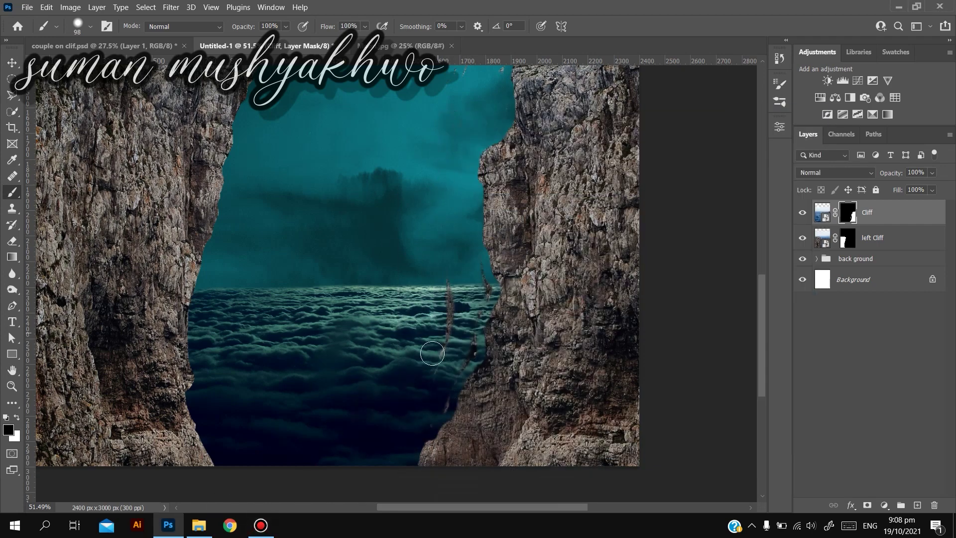
pyautogui.moveTo(432, 353); pyautogui.dragTo(482, 292)
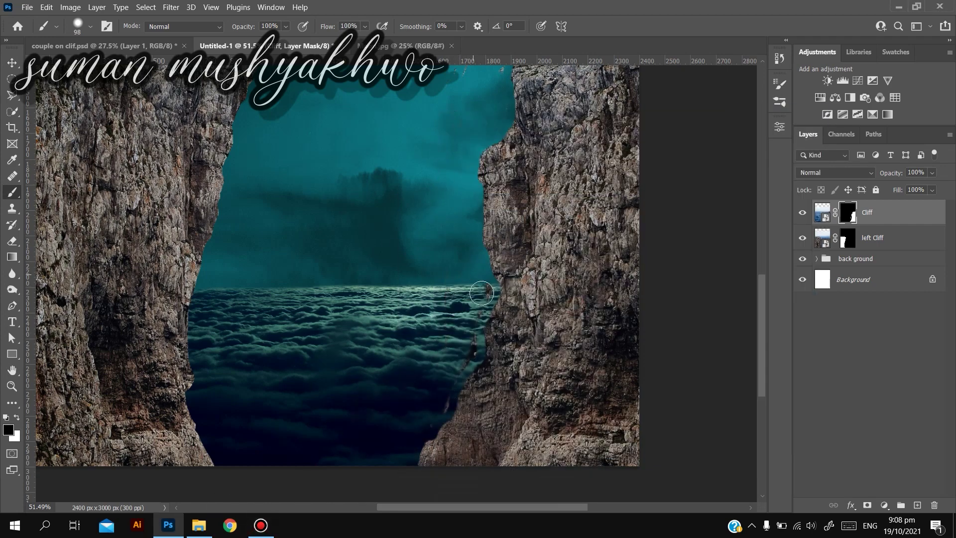
pyautogui.moveTo(429, 437); pyautogui.dragTo(425, 458)
# Clear the stray specks beside the right cliff's top and refine its upper inner edge on the Cliff mask
pyautogui.scroll(3, 475, 259)
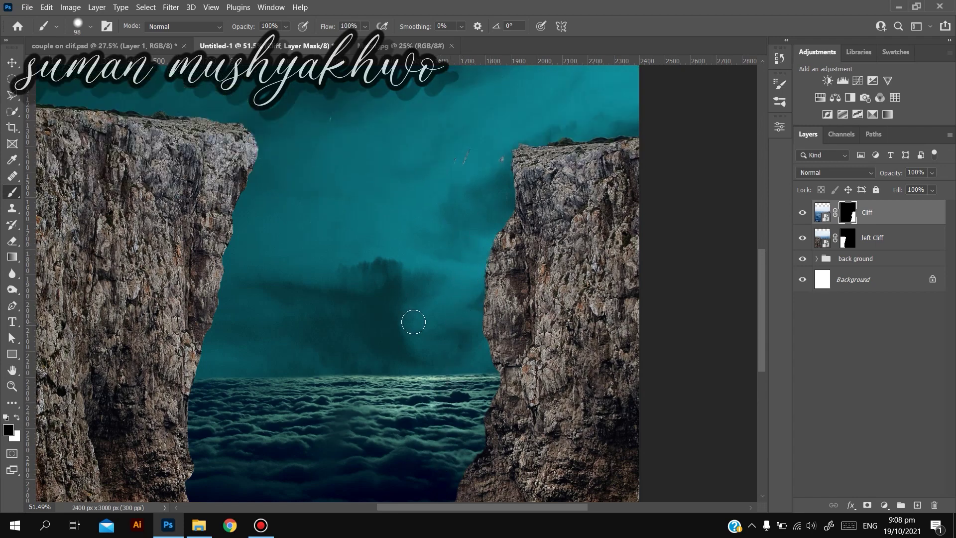
pyautogui.scroll(1, 486, 173)
pyautogui.scroll(3, 468, 176)
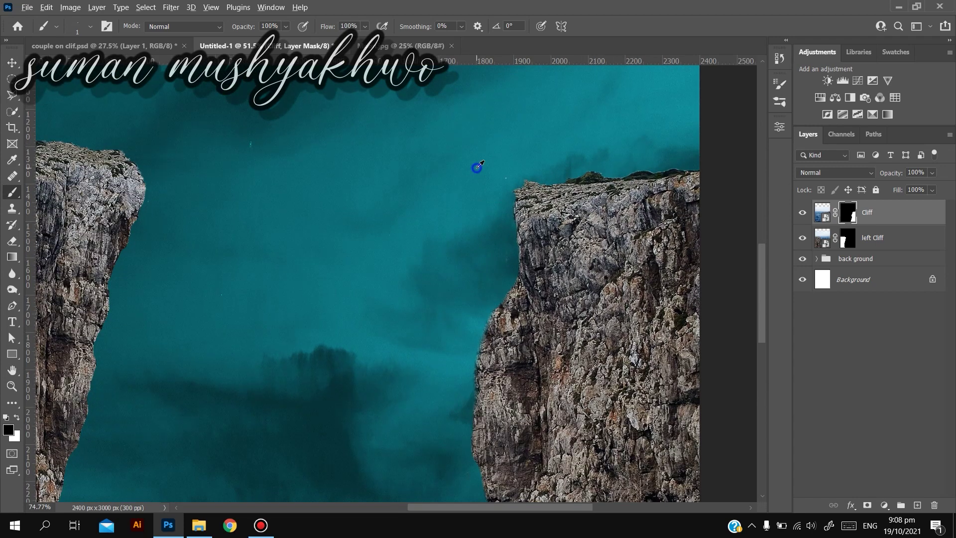
pyautogui.keyDown('alt'); pyautogui.rightClick(460, 193); pyautogui.keyUp('alt')
pyautogui.moveTo(506, 189); pyautogui.dragTo(514, 187)
pyautogui.moveTo(482, 315); pyautogui.dragTo(485, 197)
pyautogui.moveTo(524, 251)
pyautogui.mouseDown()
pyautogui.moveTo(532, 340)
pyautogui.moveTo(491, 401)
pyautogui.moveTo(508, 287)
pyautogui.mouseUp()
# Enlarge the brush to 119 px and carve the right cliff's inner edge further back above the horizon
pyautogui.press(']')
pyautogui.press(']')
pyautogui.press(']')
pyautogui.press(']')
pyautogui.press(']')
pyautogui.press(']')
pyautogui.press(']')
pyautogui.moveTo(497, 355)
pyautogui.mouseDown()
pyautogui.moveTo(482, 207)
pyautogui.moveTo(511, 199)
pyautogui.moveTo(506, 339)
pyautogui.mouseUp()
pyautogui.hotkey('ctrl', 'z')
pyautogui.moveTo(477, 197)
pyautogui.mouseDown()
pyautogui.moveTo(502, 344)
pyautogui.moveTo(478, 231)
pyautogui.moveTo(506, 264)
pyautogui.mouseUp()
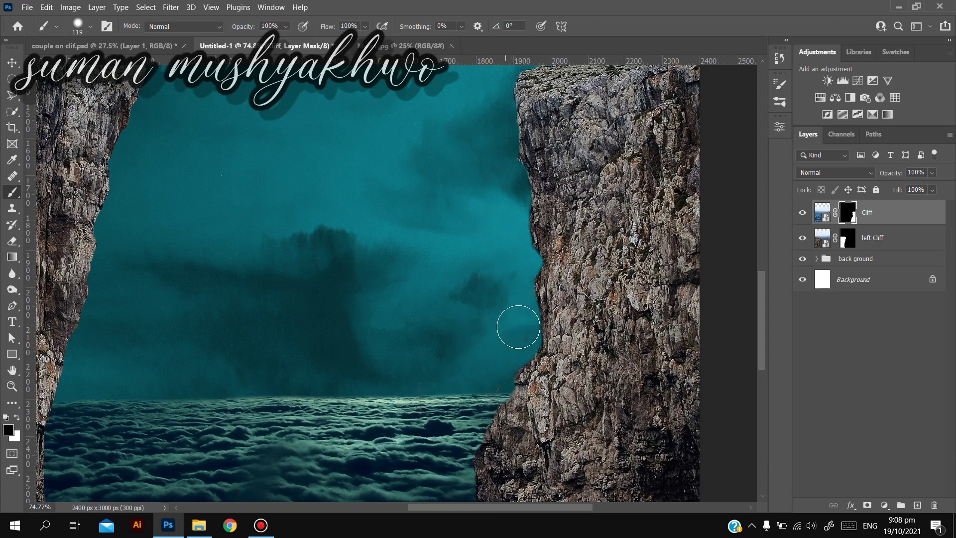
# Trim the protruding lower part of the right cliff's inner edge on the Cliff mask
pyautogui.scroll(-8, 503, 335)
pyautogui.scroll(5, 413, 269)
pyautogui.scroll(-5, 411, 268)
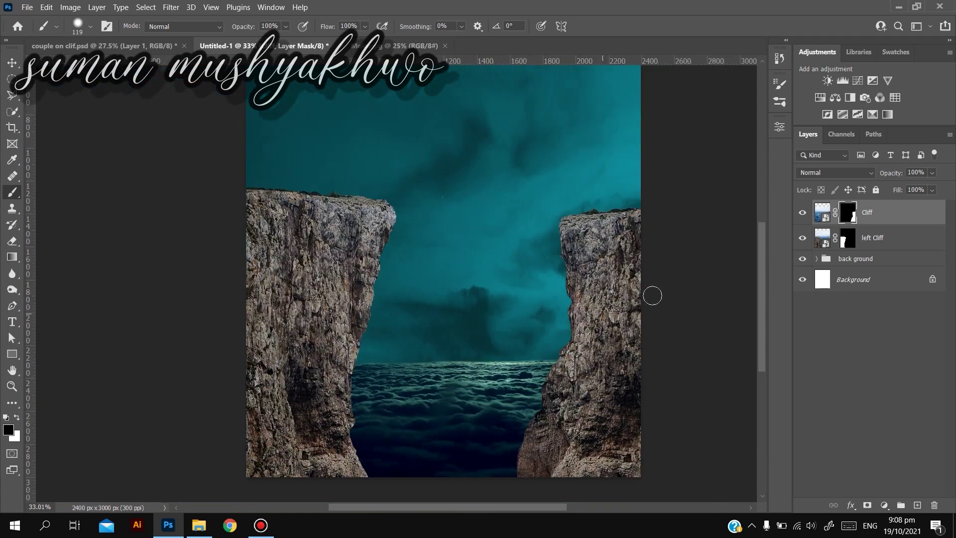
pyautogui.scroll(3, 600, 318)
pyautogui.scroll(-1, 592, 314)
pyautogui.moveTo(595, 313); pyautogui.dragTo(557, 299)
pyautogui.scroll(-2, 546, 320)
pyautogui.scroll(2, 510, 321)
pyautogui.scroll(-2, 508, 338)
pyautogui.moveTo(472, 451)
pyautogui.mouseDown()
pyautogui.moveTo(498, 418)
pyautogui.moveTo(495, 291)
pyautogui.mouseUp()
pyautogui.moveTo(461, 396); pyautogui.dragTo(481, 398)
# Cut off the rock bulge at the horizon on the Cliff mask, using an 11 px brush for the outline and 55 px for cleanup
pyautogui.scroll(5, 519, 284)
pyautogui.keyDown('alt'); pyautogui.rightClick(518, 282); pyautogui.keyUp('alt')
pyautogui.keyDown('alt'); pyautogui.rightClick(493, 271); pyautogui.keyUp('alt')
pyautogui.keyDown('alt'); pyautogui.rightClick(542, 163); pyautogui.keyUp('alt')
pyautogui.moveTo(571, 164); pyautogui.dragTo(567, 168)
pyautogui.keyDown('alt'); pyautogui.rightClick(564, 172); pyautogui.keyUp('alt')
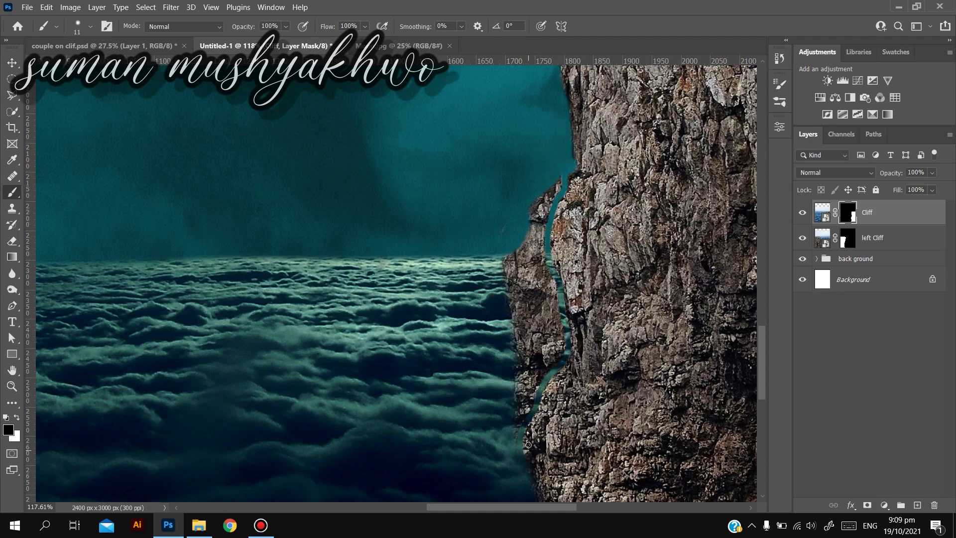
pyautogui.keyDown('alt'); pyautogui.rightClick(517, 412); pyautogui.keyUp('alt')
pyautogui.moveTo(518, 411)
pyautogui.mouseDown()
pyautogui.moveTo(523, 220)
pyautogui.moveTo(532, 232)
pyautogui.moveTo(532, 349)
pyautogui.mouseUp()
pyautogui.scroll(-9, 556, 173)
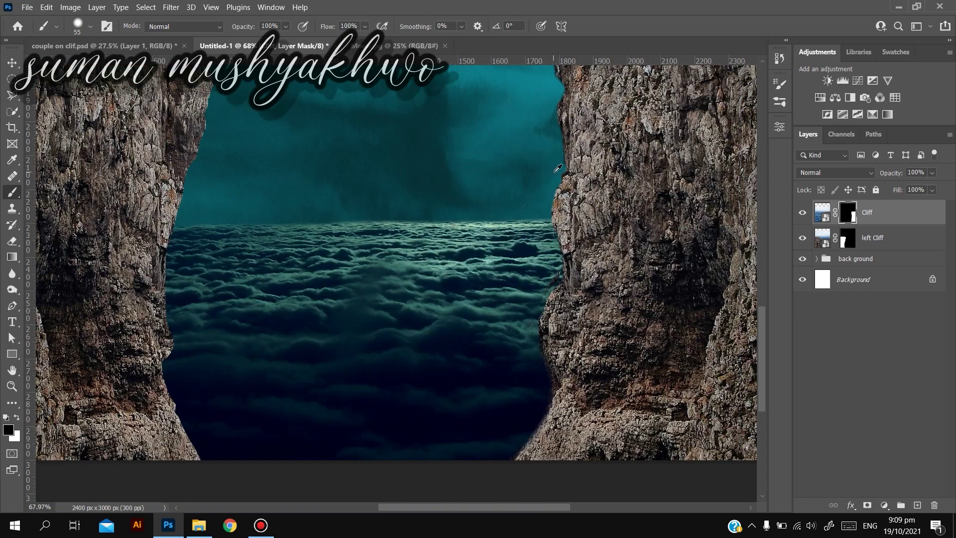
pyautogui.moveTo(575, 105); pyautogui.dragTo(574, 198)
# Hide the Cliff layer and darken left Cliff with a clipped Levels adjustment that has lowered output highlights
pyautogui.click(867, 245)
pyautogui.click(802, 215)
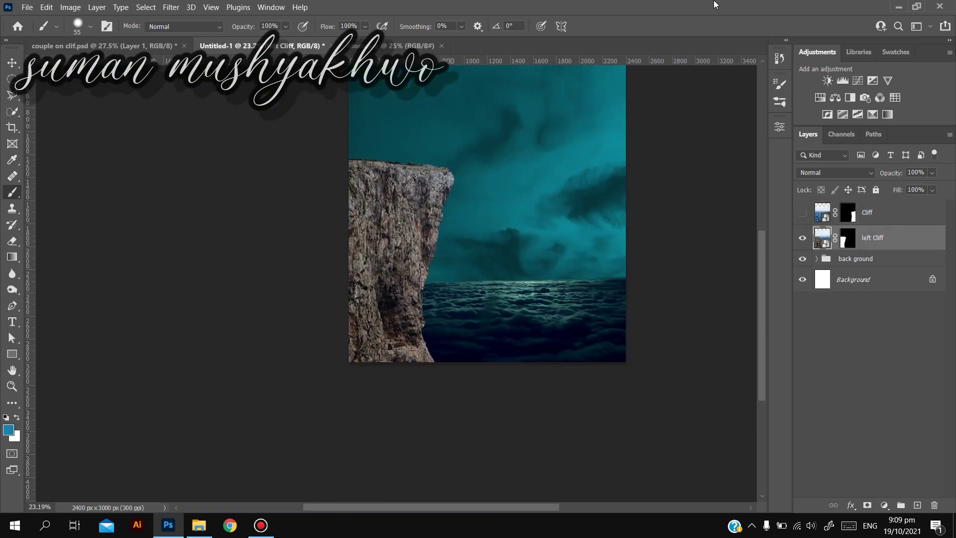
pyautogui.click(842, 81)
pyautogui.moveTo(729, 288); pyautogui.dragTo(629, 289)
pyautogui.hotkey('ctrl', 'alt', 'g')
pyautogui.click(748, 122)
pyautogui.scroll(3, 460, 233)
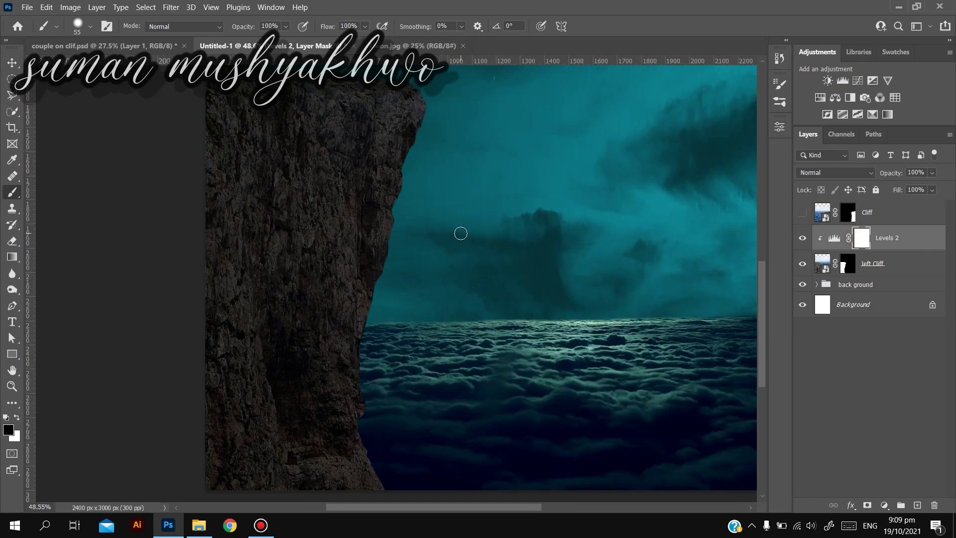
# Paint black on the left cliff's Levels mask along its inner edge with a 147 px soft brush to create a lit rim
pyautogui.click(442, 120)
pyautogui.moveTo(453, 136); pyautogui.dragTo(437, 137)
pyautogui.moveTo(430, 133); pyautogui.dragTo(412, 138)
pyautogui.rightClick(466, 137)
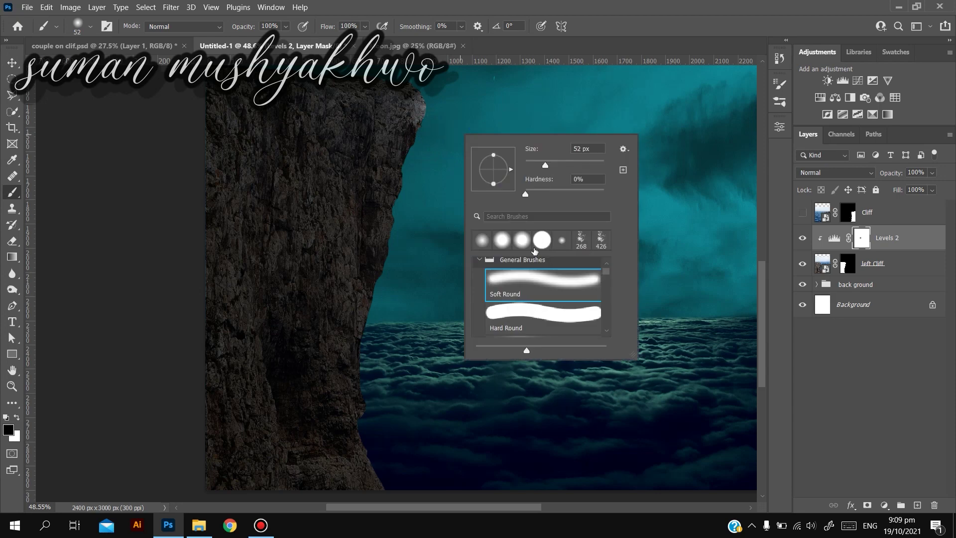
pyautogui.moveTo(444, 151); pyautogui.dragTo(466, 152)
pyautogui.moveTo(433, 107); pyautogui.dragTo(409, 203)
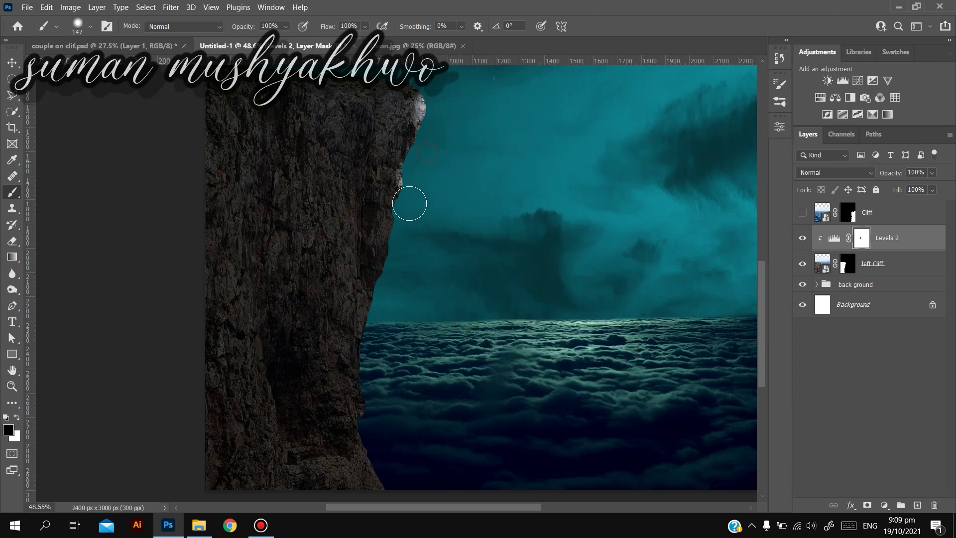
pyautogui.moveTo(431, 127)
pyautogui.mouseDown()
pyautogui.moveTo(424, 202)
pyautogui.moveTo(394, 308)
pyautogui.mouseUp()
pyautogui.scroll(-2, 405, 215)
pyautogui.moveTo(406, 215)
pyautogui.mouseDown()
pyautogui.moveTo(376, 306)
pyautogui.moveTo(395, 208)
pyautogui.moveTo(373, 286)
pyautogui.moveTo(418, 404)
pyautogui.moveTo(374, 361)
pyautogui.moveTo(396, 362)
pyautogui.mouseUp()
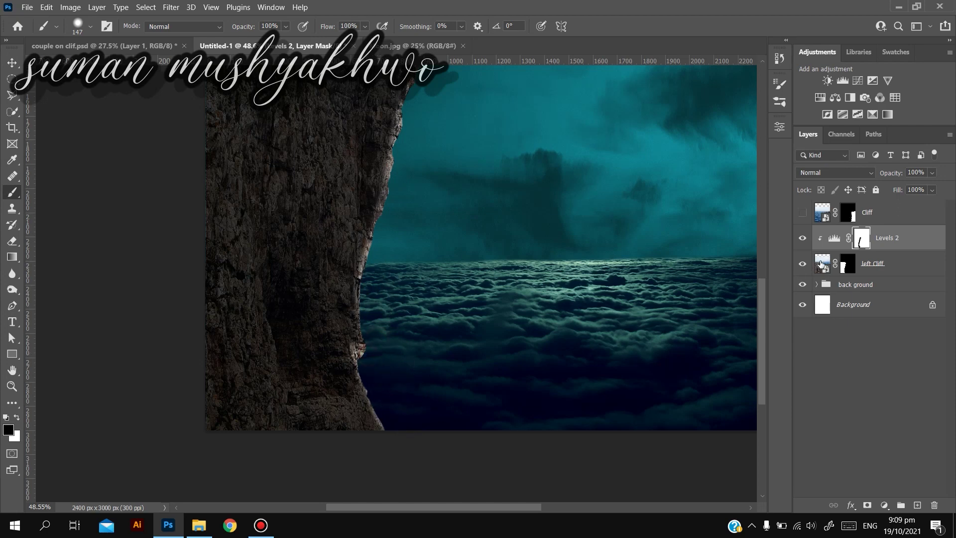
# Smooth the left cliff's lower inner edge on its layer mask and refine the rim light near its top on the Levels mask
pyautogui.click(847, 263)
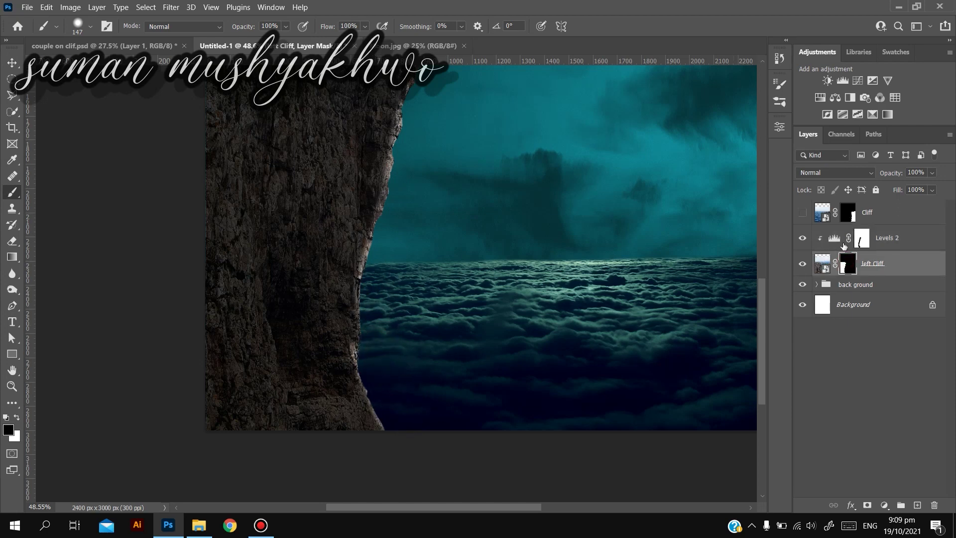
pyautogui.click(834, 246)
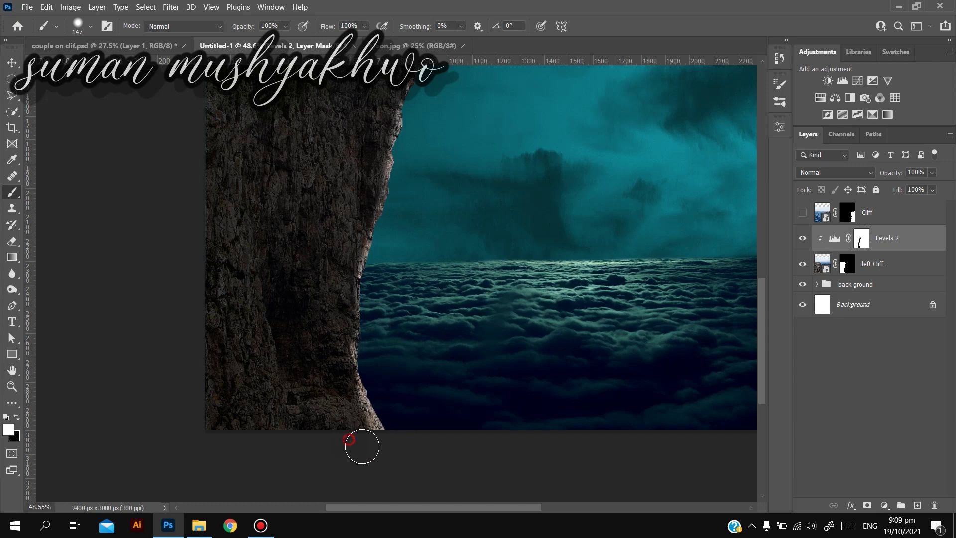
pyautogui.scroll(4, 369, 349)
pyautogui.press('x')
pyautogui.moveTo(426, 122)
pyautogui.mouseDown()
pyautogui.moveTo(433, 157)
pyautogui.moveTo(392, 226)
pyautogui.moveTo(390, 139)
pyautogui.moveTo(427, 135)
pyautogui.mouseUp()
pyautogui.press('x')
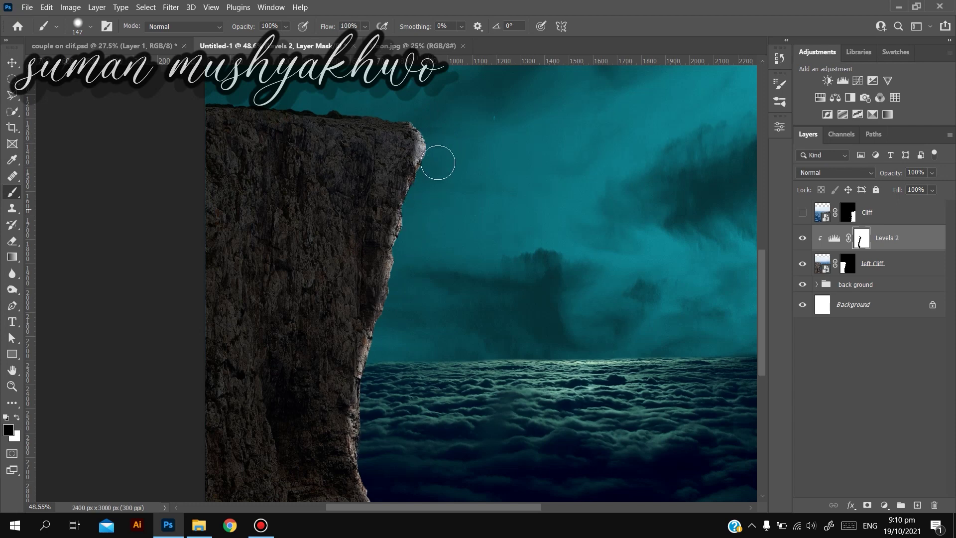
# Add a Color Balance adjustment clipped to left Cliff with midtones at Cyan -100 and Blue +24
pyautogui.scroll(-5, 439, 157)
pyautogui.click(834, 97)
pyautogui.click(673, 333)
pyautogui.moveTo(588, 185); pyautogui.dragTo(559, 182)
pyautogui.moveTo(598, 211); pyautogui.dragTo(648, 230)
pyautogui.moveTo(559, 190); pyautogui.dragTo(532, 190)
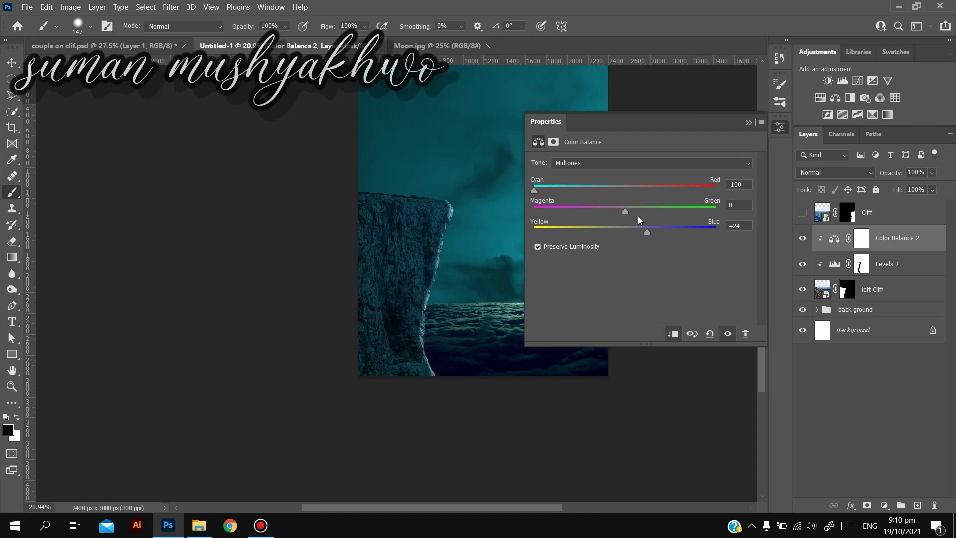
pyautogui.click(750, 123)
# Lower the output highlights further in the left cliff's Levels adjustment to darken the rock
pyautogui.doubleClick(833, 264)
pyautogui.moveTo(623, 287); pyautogui.dragTo(605, 285)
pyautogui.click(748, 122)
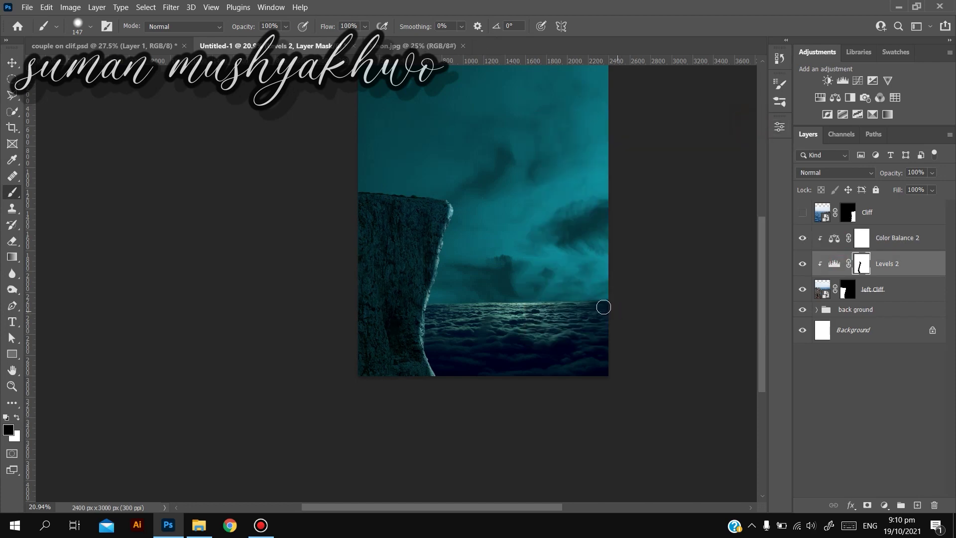
# Turn the visibility of the Cliff layer back on so the right cliff faces the left one
pyautogui.click(261, 525)
pyautogui.click(260, 525)
pyautogui.moveTo(485, 235); pyautogui.dragTo(411, 292)
pyautogui.scroll(2, 493, 355)
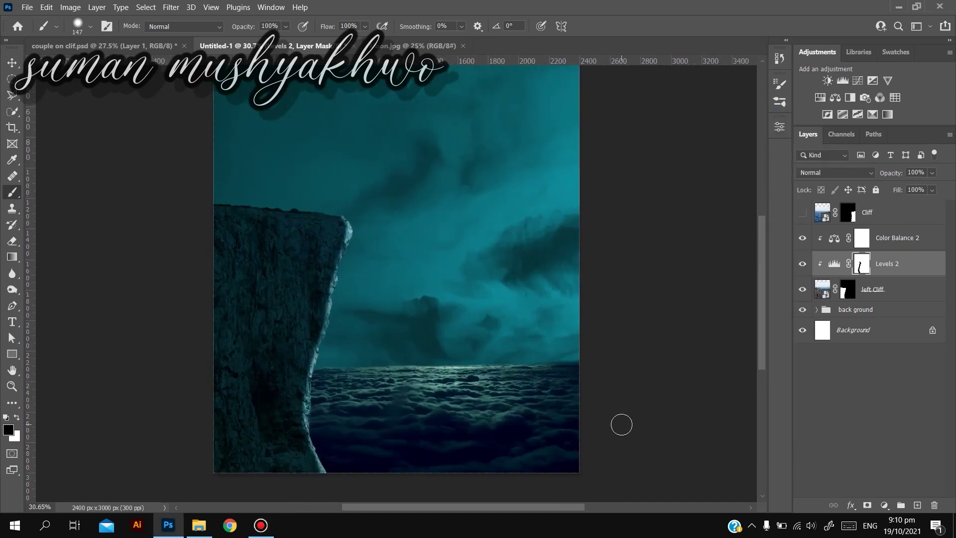
pyautogui.click(802, 213)
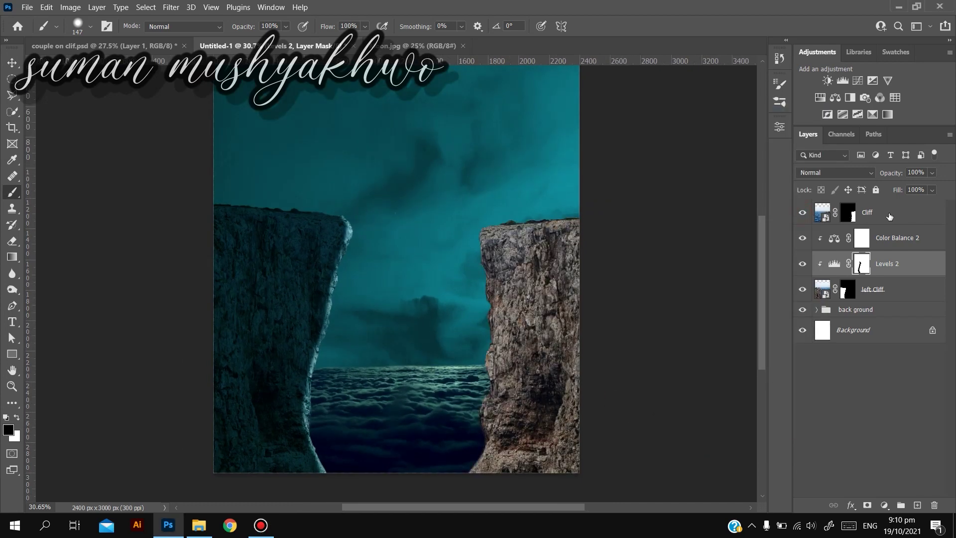
# Add a Levels adjustment clipped to the Cliff layer, lowering the output highlights and raising the input shadows to darken the rock
pyautogui.click(890, 216)
pyautogui.click(842, 81)
pyautogui.click(672, 333)
pyautogui.moveTo(730, 289); pyautogui.dragTo(626, 289)
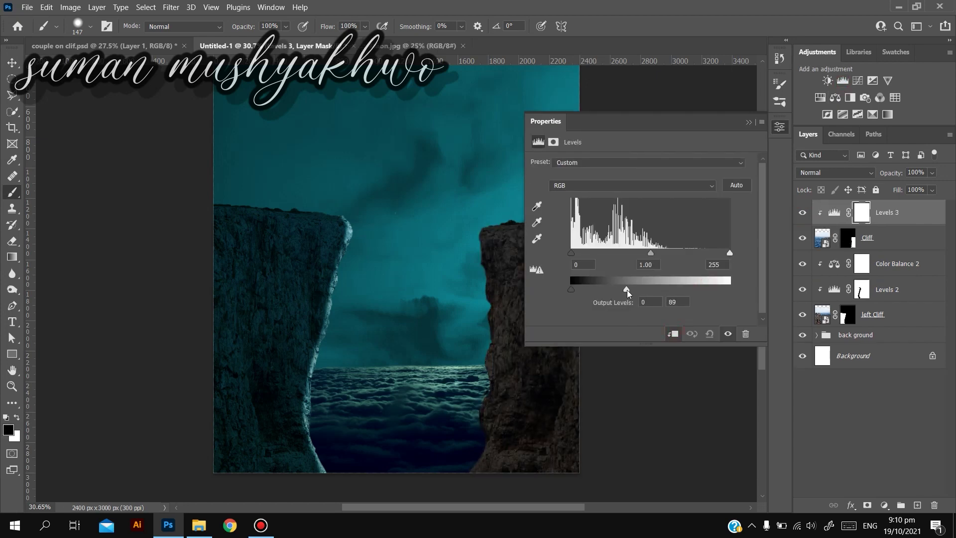
pyautogui.moveTo(570, 252); pyautogui.dragTo(606, 254)
pyautogui.click(842, 281)
pyautogui.click(748, 122)
pyautogui.doubleClick(834, 212)
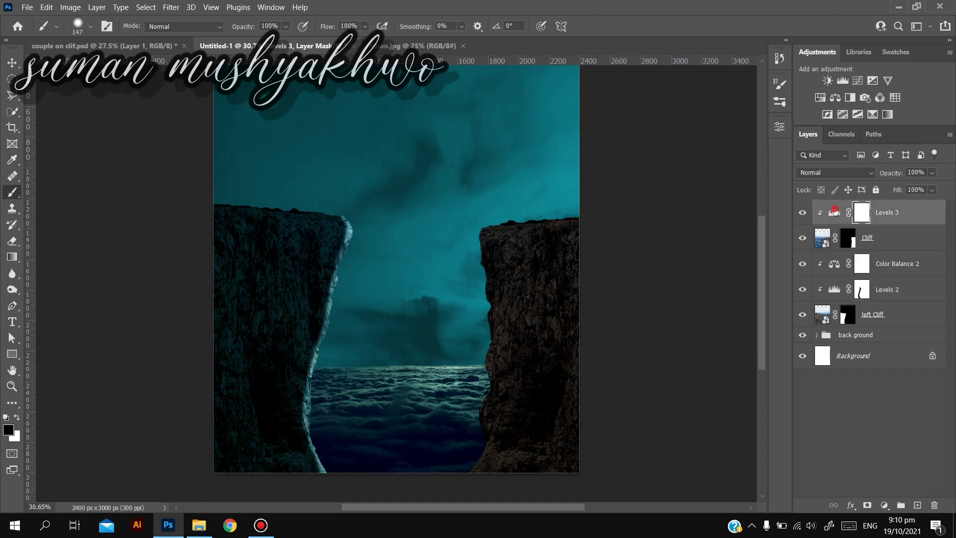
pyautogui.click(748, 122)
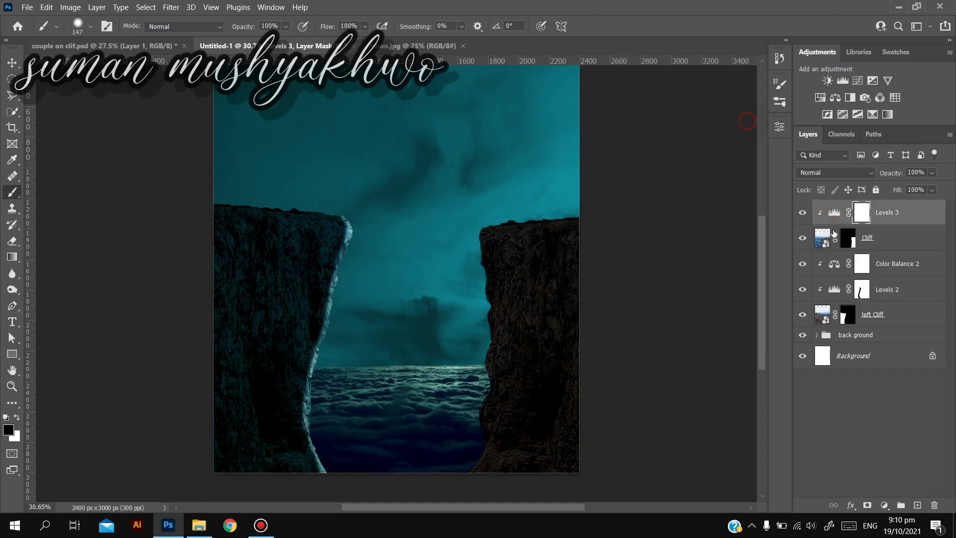
# Paint on the right cliff's Levels mask along its inner edge with a 189 px soft brush to create a lit rim
pyautogui.moveTo(461, 225)
pyautogui.mouseDown()
pyautogui.moveTo(445, 481)
pyautogui.moveTo(468, 339)
pyautogui.moveTo(485, 314)
pyautogui.mouseUp()
pyautogui.moveTo(512, 367); pyautogui.dragTo(510, 369)
pyautogui.press('x')
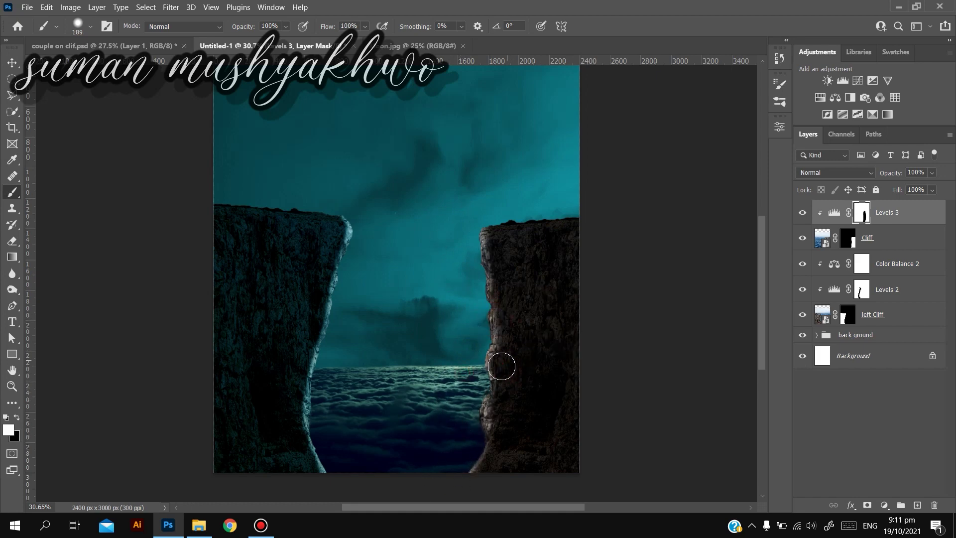
pyautogui.press('x')
pyautogui.moveTo(482, 383)
pyautogui.mouseDown()
pyautogui.moveTo(475, 400)
pyautogui.moveTo(501, 377)
pyautogui.mouseUp()
pyautogui.press('x')
pyautogui.moveTo(484, 372); pyautogui.dragTo(477, 421)
# Soften and narrow the right cliff's rim light on the Levels mask with a 450 px soft brush, alternating black and white
pyautogui.rightClick(511, 362)
pyautogui.doubleClick(567, 429)
pyautogui.press(']')
pyautogui.press(']')
pyautogui.press(']')
pyautogui.press(']')
pyautogui.press(']')
pyautogui.press(']')
pyautogui.moveTo(521, 331)
pyautogui.mouseDown()
pyautogui.moveTo(514, 375)
pyautogui.moveTo(521, 369)
pyautogui.mouseUp()
pyautogui.moveTo(525, 414); pyautogui.dragTo(514, 469)
pyautogui.press('x')
pyautogui.press('x')
pyautogui.moveTo(457, 477)
pyautogui.mouseDown()
pyautogui.moveTo(485, 446)
pyautogui.moveTo(499, 485)
pyautogui.mouseUp()
pyautogui.moveTo(527, 442); pyautogui.dragTo(506, 420)
pyautogui.press('x')
pyautogui.moveTo(465, 415)
pyautogui.mouseDown()
pyautogui.moveTo(477, 411)
pyautogui.moveTo(453, 232)
pyautogui.mouseUp()
pyautogui.press('x')
pyautogui.moveTo(517, 394)
pyautogui.mouseDown()
pyautogui.moveTo(522, 347)
pyautogui.moveTo(511, 244)
pyautogui.moveTo(521, 340)
pyautogui.mouseUp()
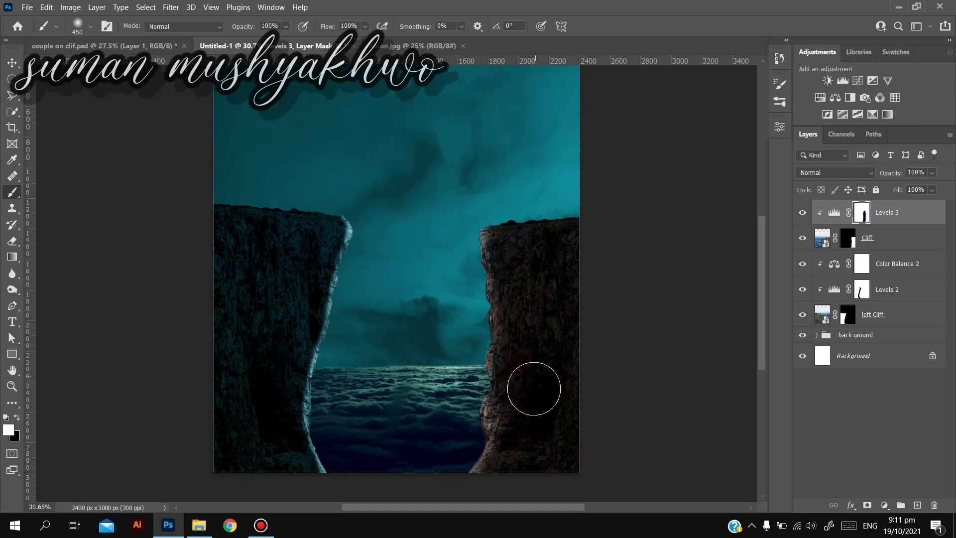
# Duplicate the left cliff's Color Balance adjustment above the right cliff's Levels and clip it to the Cliff layer
pyautogui.scroll(-3, 534, 388)
pyautogui.scroll(2, 552, 299)
pyautogui.moveTo(891, 264); pyautogui.dragTo(875, 208)
pyautogui.keyDown('alt'); pyautogui.click(895, 224); pyautogui.keyUp('alt')
pyautogui.scroll(5, 528, 317)
# Lower the output highlights further in the right cliff's Levels adjustment to match the left cliff's darkness
pyautogui.doubleClick(836, 241)
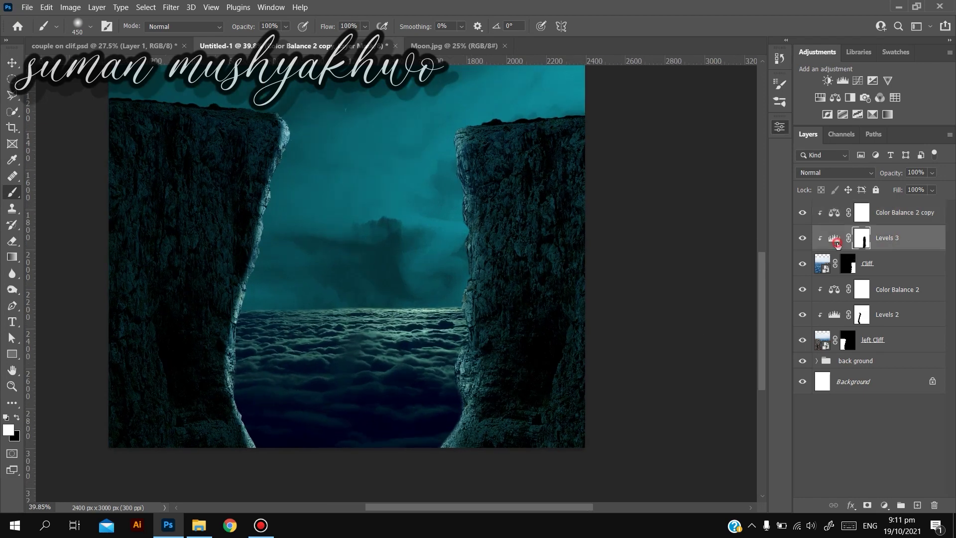
pyautogui.moveTo(610, 289); pyautogui.dragTo(583, 288)
pyautogui.click(749, 122)
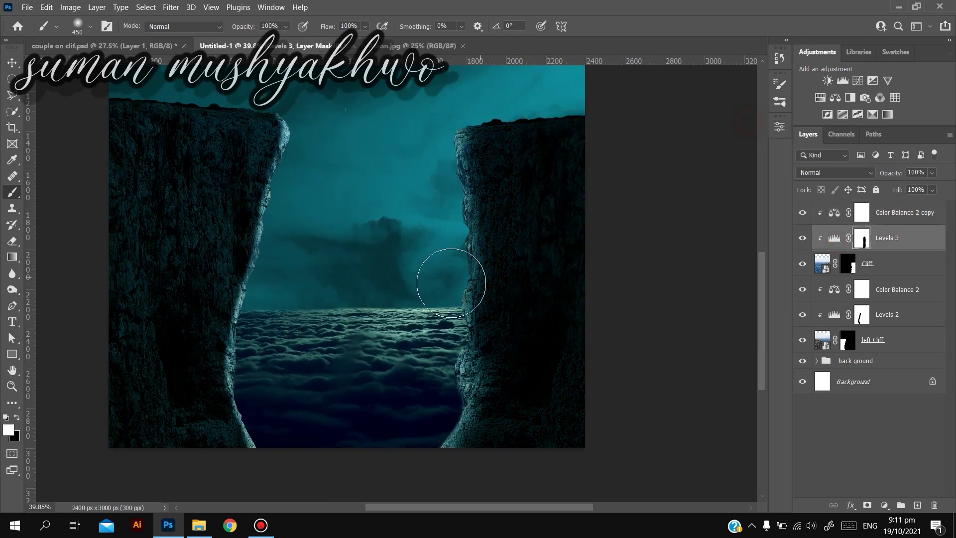
pyautogui.scroll(-2, 453, 281)
pyautogui.moveTo(461, 331)
pyautogui.mouseDown()
pyautogui.moveTo(490, 351)
pyautogui.moveTo(499, 271)
pyautogui.mouseUp()
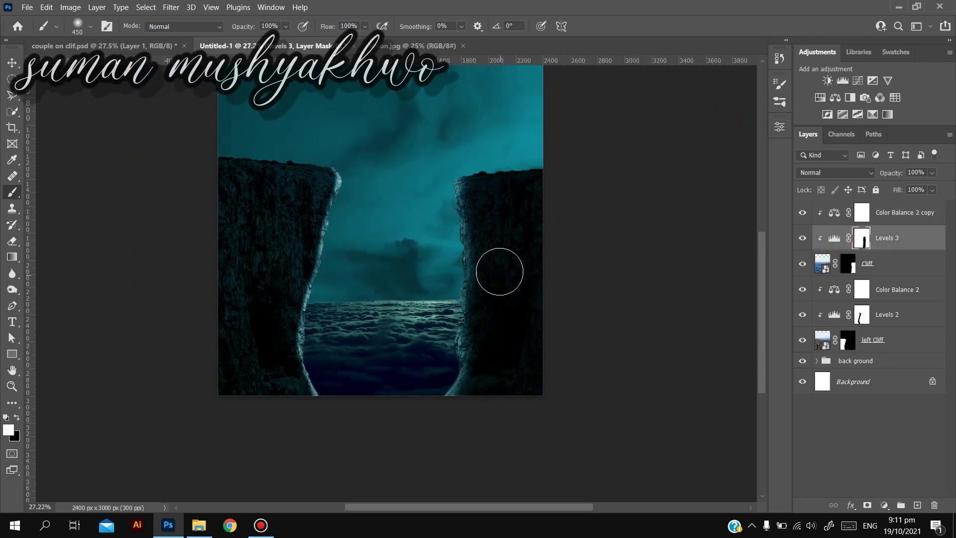
# Create a new layer above the back ground group and sample the sky's teal as the brush color
pyautogui.scroll(-2, 373, 204)
pyautogui.scroll(1, 412, 229)
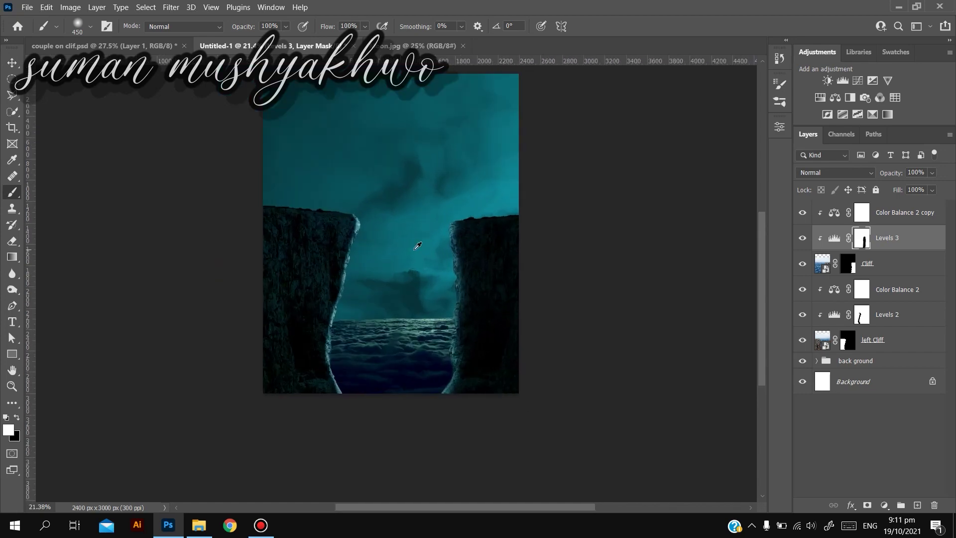
pyautogui.scroll(-1, 425, 249)
pyautogui.scroll(1, 439, 284)
pyautogui.scroll(2, 445, 314)
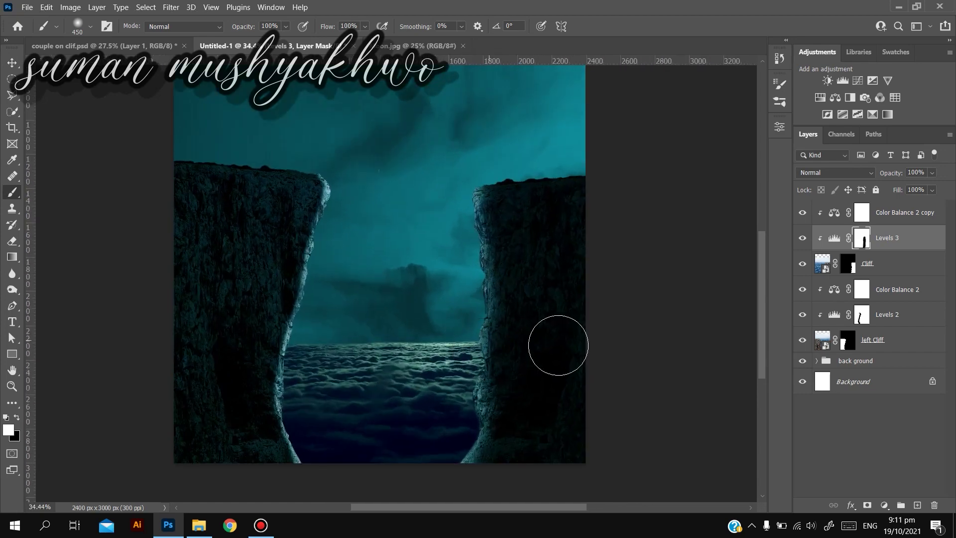
pyautogui.click(865, 362)
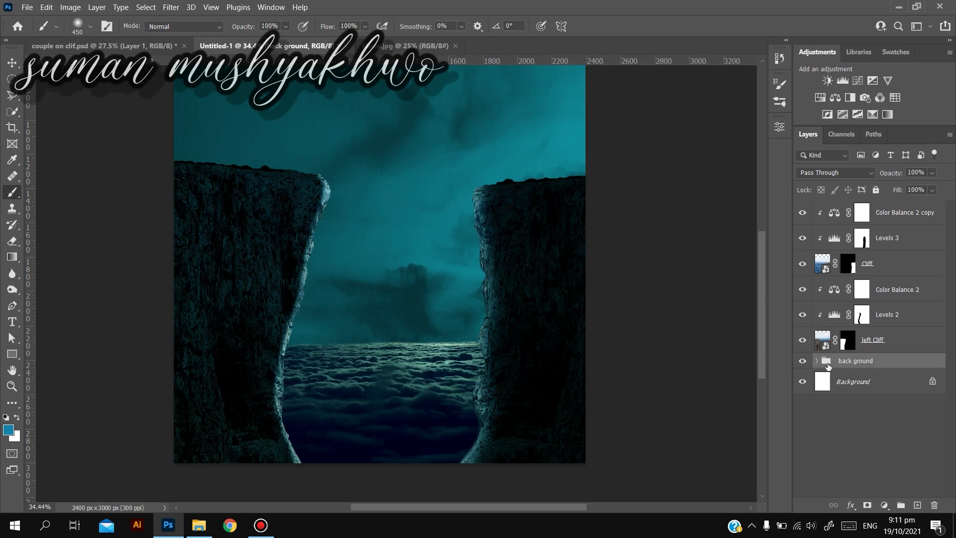
pyautogui.click(917, 504)
pyautogui.moveTo(325, 369); pyautogui.dragTo(354, 350)
pyautogui.keyDown('alt'); pyautogui.click(408, 239); pyautogui.keyUp('alt')
# Paint soft teal haze over the sky and horizon between the two cliffs on the new layer
pyautogui.scroll(-1, 417, 332)
pyautogui.click(442, 290)
pyautogui.click(492, 205)
pyautogui.moveTo(470, 271); pyautogui.dragTo(319, 301)
pyautogui.click(406, 311)
pyautogui.click(493, 205)
pyautogui.moveTo(493, 322); pyautogui.dragTo(437, 327)
pyautogui.moveTo(373, 319); pyautogui.dragTo(525, 320)
pyautogui.moveTo(338, 293); pyautogui.dragTo(521, 281)
pyautogui.moveTo(391, 272); pyautogui.dragTo(485, 273)
pyautogui.click(406, 273)
pyautogui.click(487, 205)
pyautogui.click(489, 206)
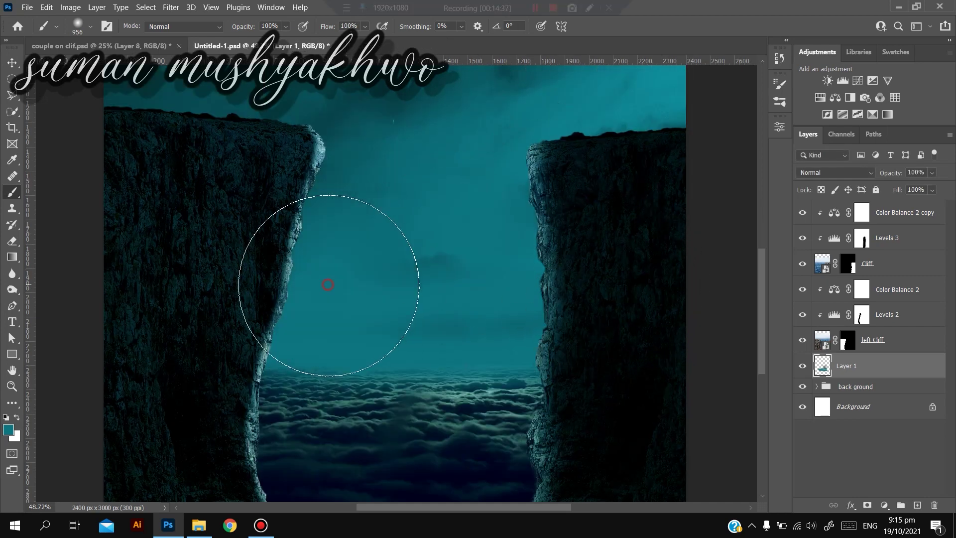
# Build up the teal haze over the gap and the sea of clouds with very large soft brushes, up to 2752 px
pyautogui.moveTo(328, 284); pyautogui.dragTo(435, 345)
pyautogui.moveTo(298, 388); pyautogui.dragTo(503, 379)
pyautogui.click(419, 271)
pyautogui.scroll(-5, 445, 305)
pyautogui.click(418, 259)
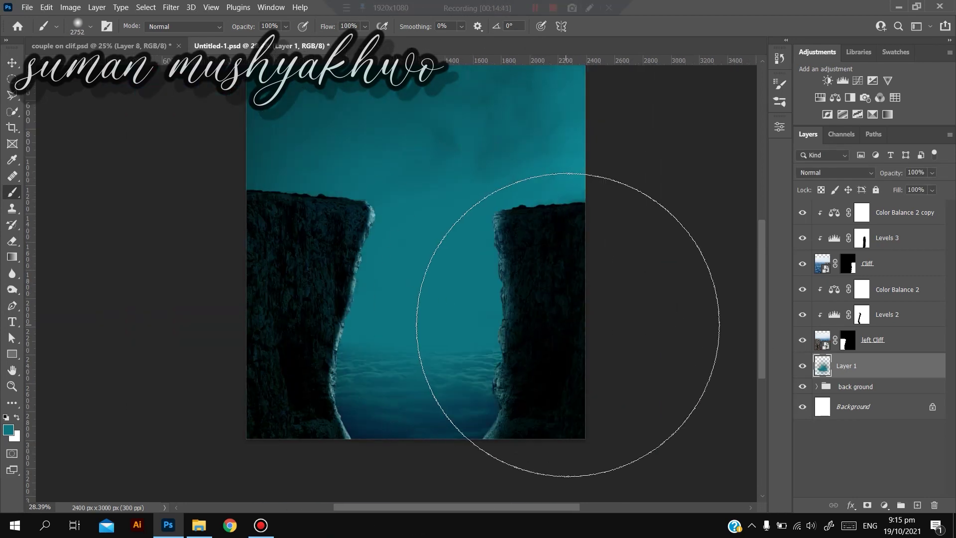
# Apply a Gaussian Blur with a radius of 470.7 px to the teal haze layer
pyautogui.click(170, 7)
pyautogui.click(222, 156)
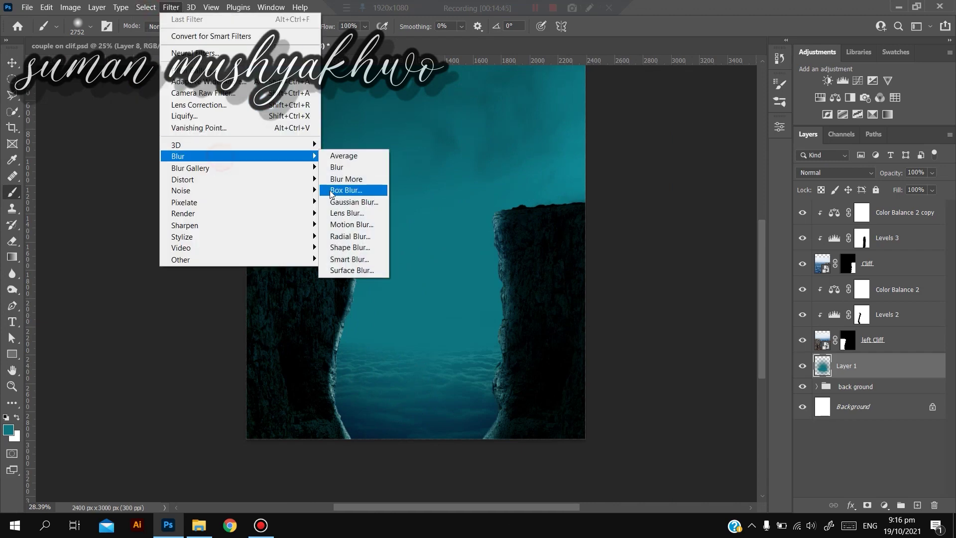
pyautogui.click(354, 202)
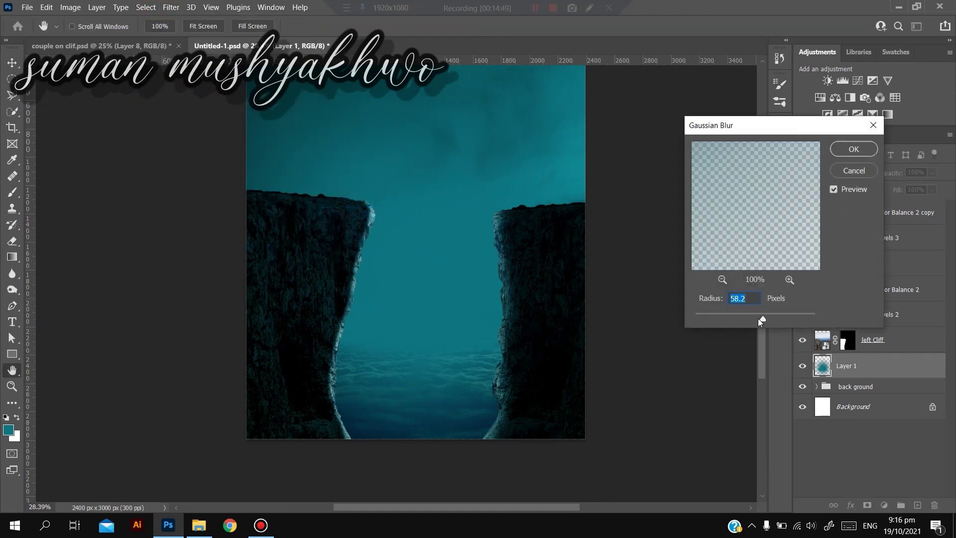
pyautogui.moveTo(802, 316); pyautogui.dragTo(799, 316)
pyautogui.moveTo(791, 318); pyautogui.dragTo(799, 318)
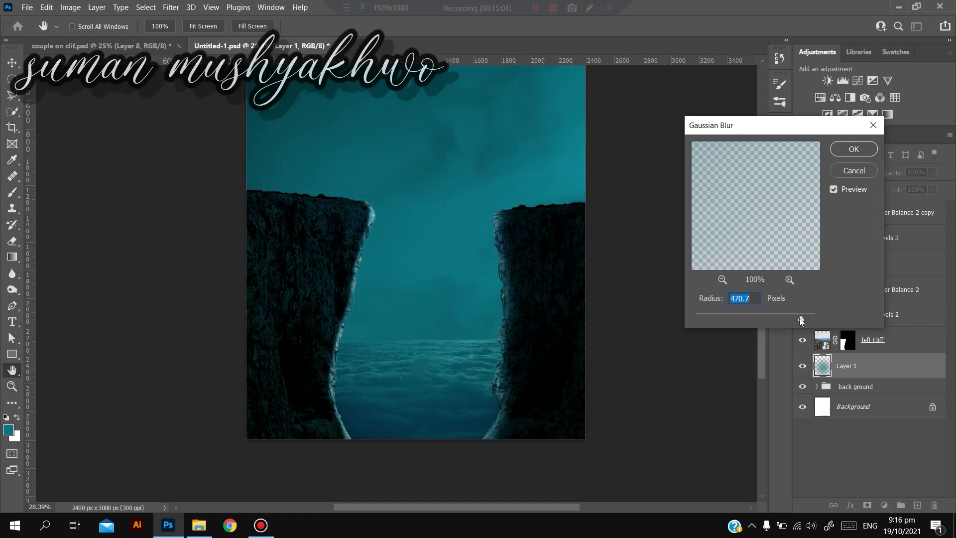
pyautogui.click(852, 171)
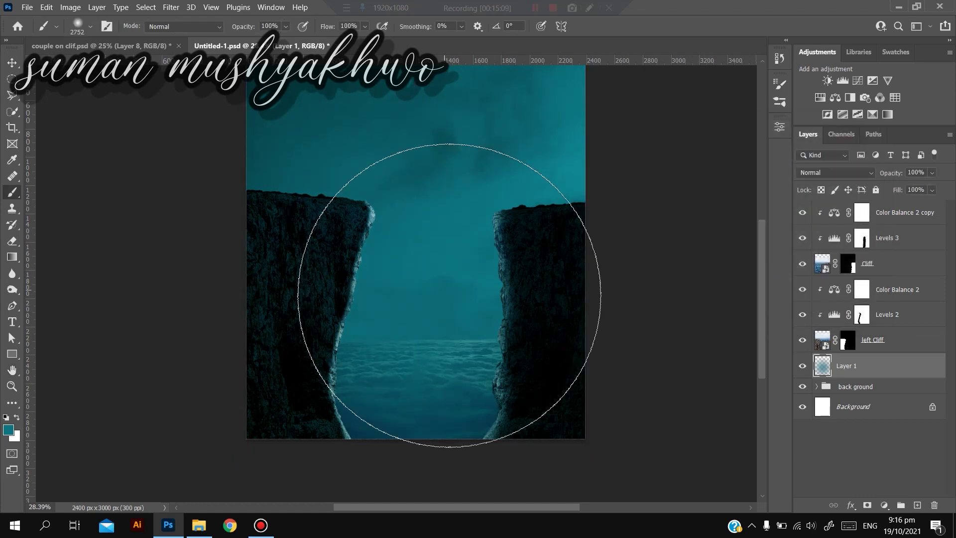
# Lower the opacity of the teal haze layer to 79%
pyautogui.scroll(6, 450, 297)
pyautogui.moveTo(886, 174); pyautogui.dragTo(876, 174)
pyautogui.moveTo(720, 228); pyautogui.dragTo(623, 229)
pyautogui.scroll(-5, 512, 287)
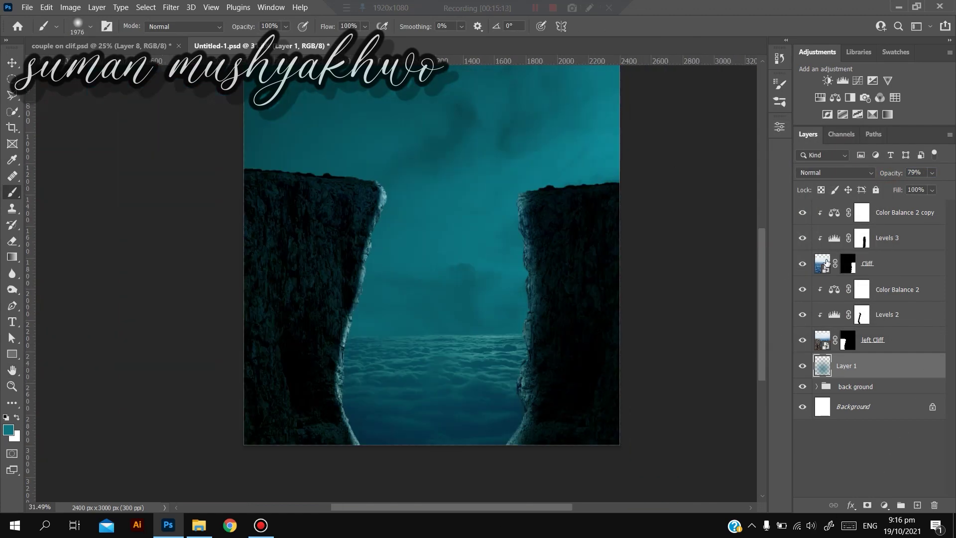
pyautogui.moveTo(460, 295); pyautogui.dragTo(462, 305)
pyautogui.scroll(-8, 463, 308)
pyautogui.moveTo(428, 204); pyautogui.dragTo(442, 240)
pyautogui.scroll(6, 462, 282)
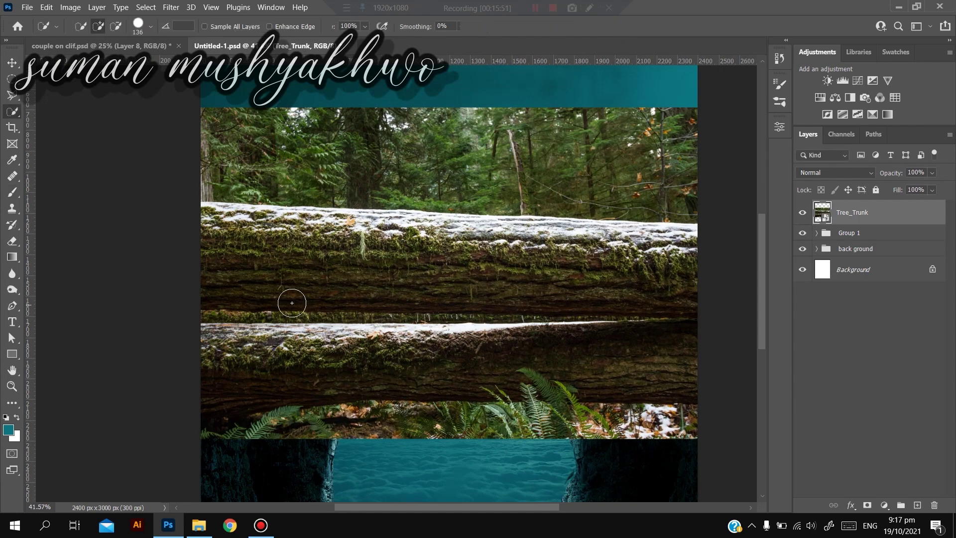
# Cut out the upper log with the Polygonal Lasso onto its own layer and delete the Tree_Trunk layer
pyautogui.press('l')
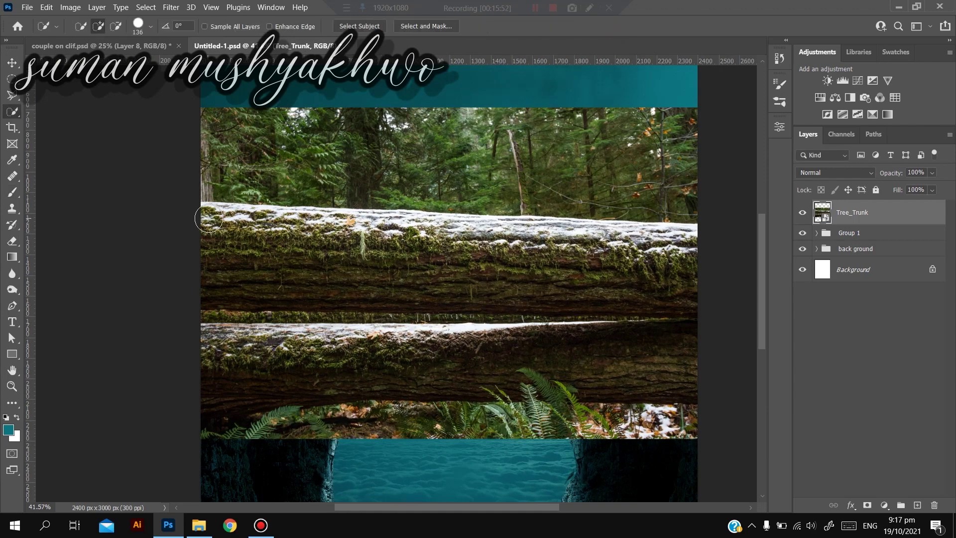
pyautogui.click(697, 225)
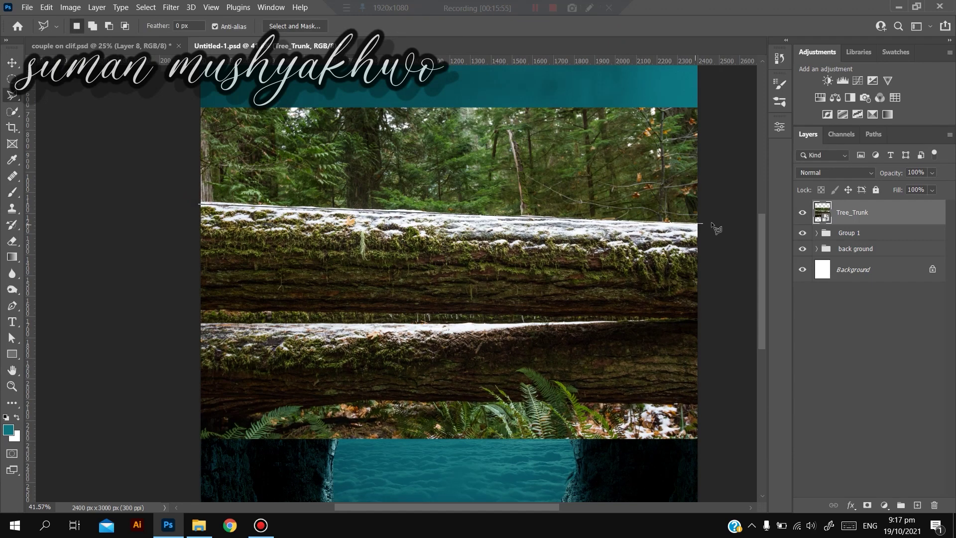
pyautogui.click(180, 317)
pyautogui.click(200, 204)
pyautogui.hotkey('ctrl', 'j')
pyautogui.moveTo(898, 234); pyautogui.dragTo(933, 505)
# Convert the log layer to a smart object and scale it to about 57% wide and 33% high, spanning the cliffs
pyautogui.rightClick(884, 214)
pyautogui.click(753, 159)
pyautogui.hotkey('ctrl', 't')
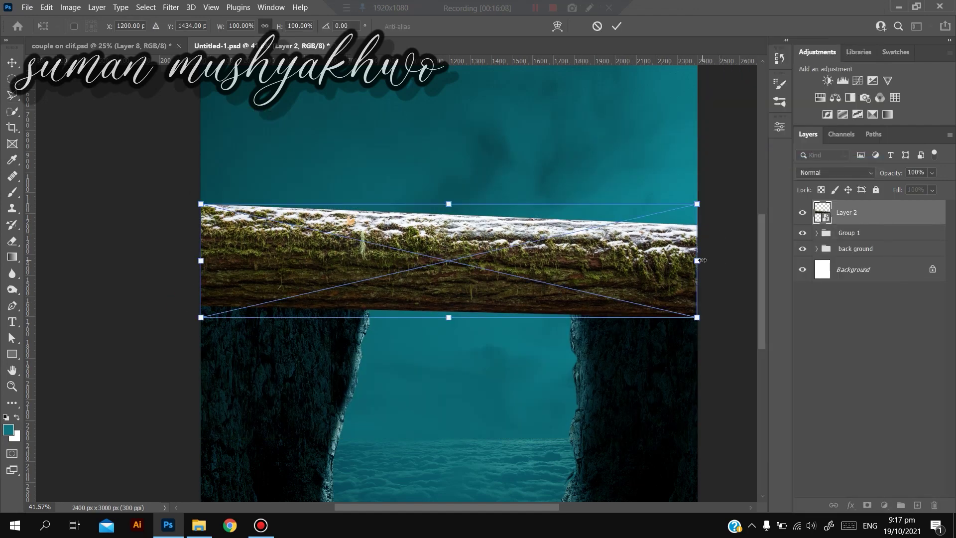
pyautogui.moveTo(444, 203); pyautogui.dragTo(464, 252)
pyautogui.moveTo(477, 265); pyautogui.dragTo(476, 254)
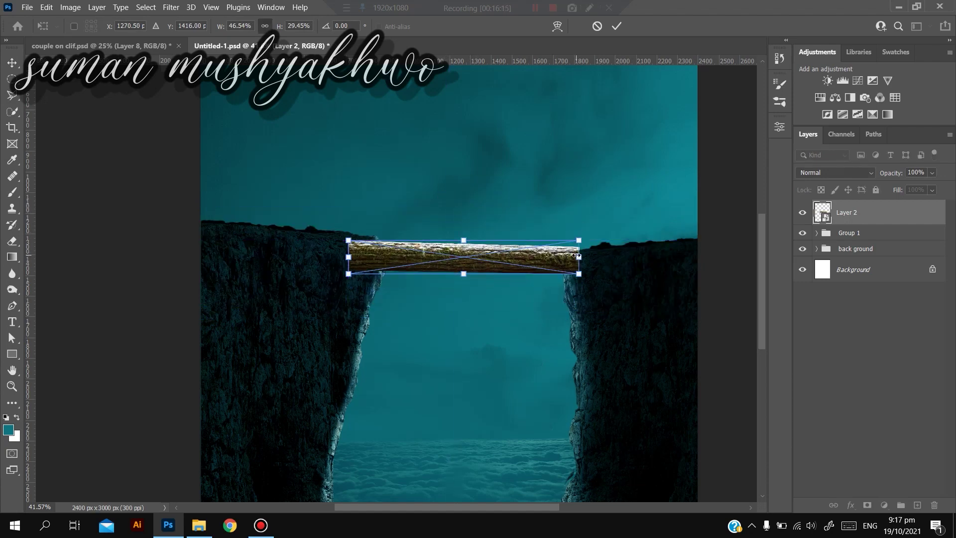
pyautogui.moveTo(579, 257); pyautogui.dragTo(631, 257)
pyautogui.moveTo(493, 237); pyautogui.dragTo(495, 259)
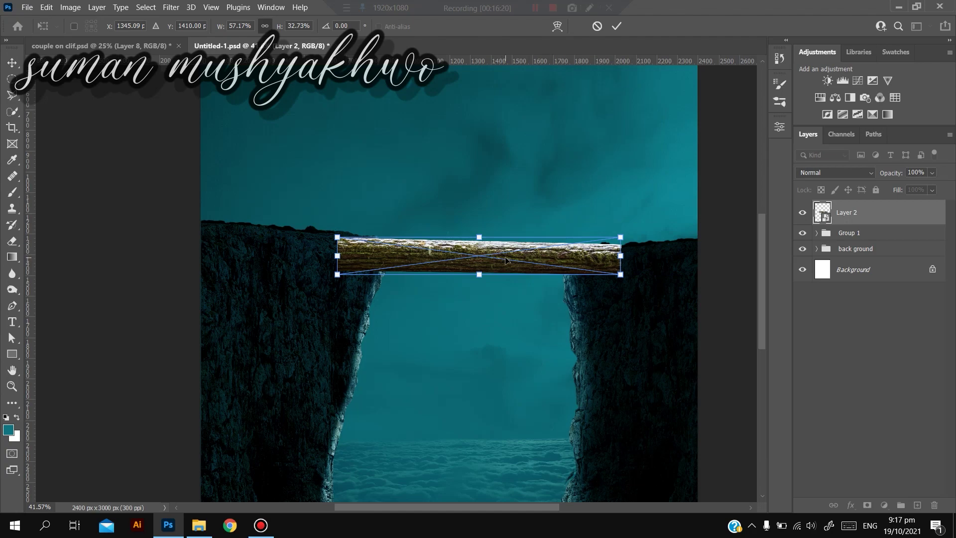
# Warp the log into a gentle upward arch and fine-tune its position between the two cliff tops
pyautogui.rightClick(507, 253)
pyautogui.click(542, 386)
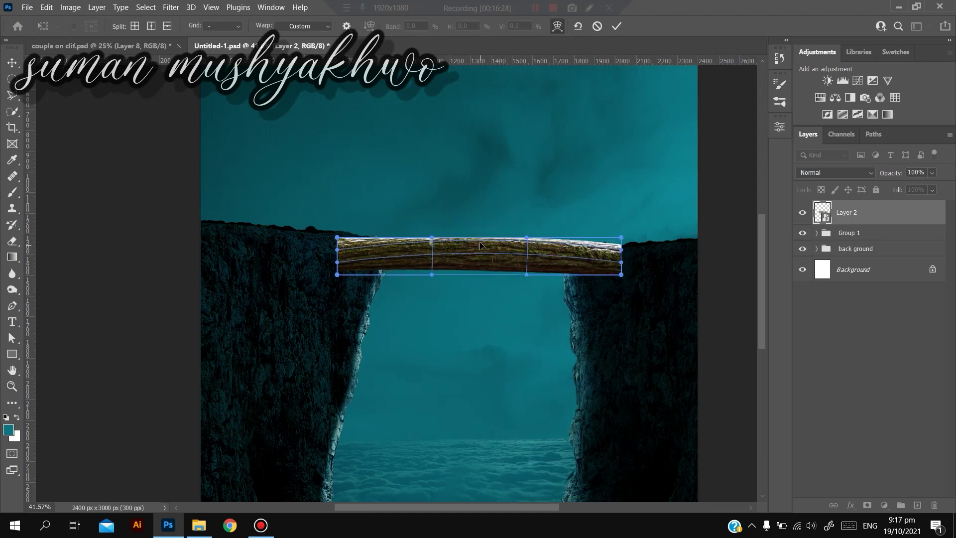
pyautogui.moveTo(480, 251)
pyautogui.mouseDown()
pyautogui.moveTo(479, 220)
pyautogui.moveTo(473, 267)
pyautogui.moveTo(486, 265)
pyautogui.mouseUp()
pyautogui.click(304, 26)
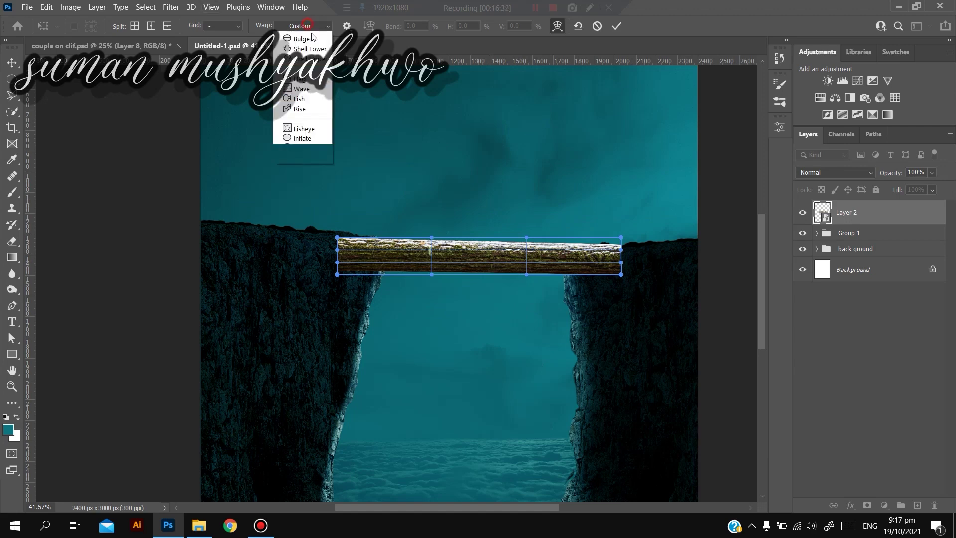
pyautogui.click(293, 45)
pyautogui.moveTo(477, 220); pyautogui.dragTo(477, 231)
pyautogui.moveTo(547, 248); pyautogui.dragTo(543, 249)
pyautogui.click(617, 26)
pyautogui.scroll(3, 533, 238)
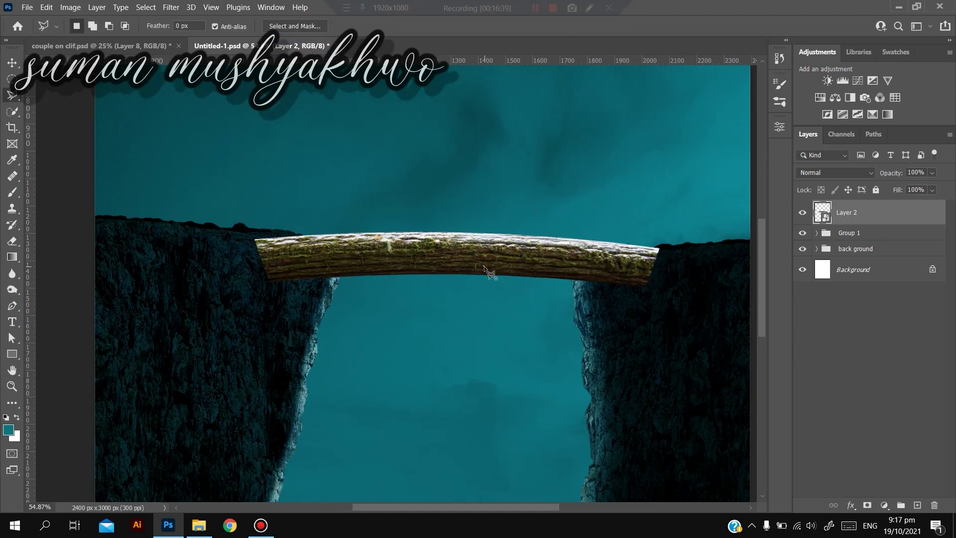
pyautogui.press('v')
pyautogui.moveTo(464, 252)
pyautogui.mouseDown()
pyautogui.moveTo(464, 261)
pyautogui.moveTo(465, 252)
pyautogui.mouseUp()
pyautogui.scroll(4, 741, 271)
pyautogui.click(868, 505)
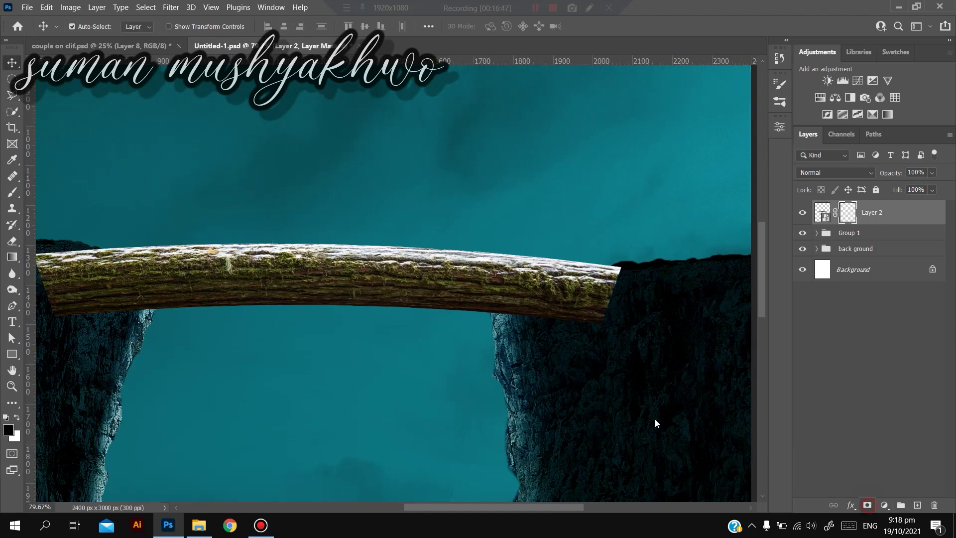
pyautogui.hotkey('ctrl', 'i')
pyautogui.hotkey('ctrl', 'z')
pyautogui.hotkey('ctrl', 'z')
pyautogui.click(867, 505)
pyautogui.hotkey('ctrl', 'i')
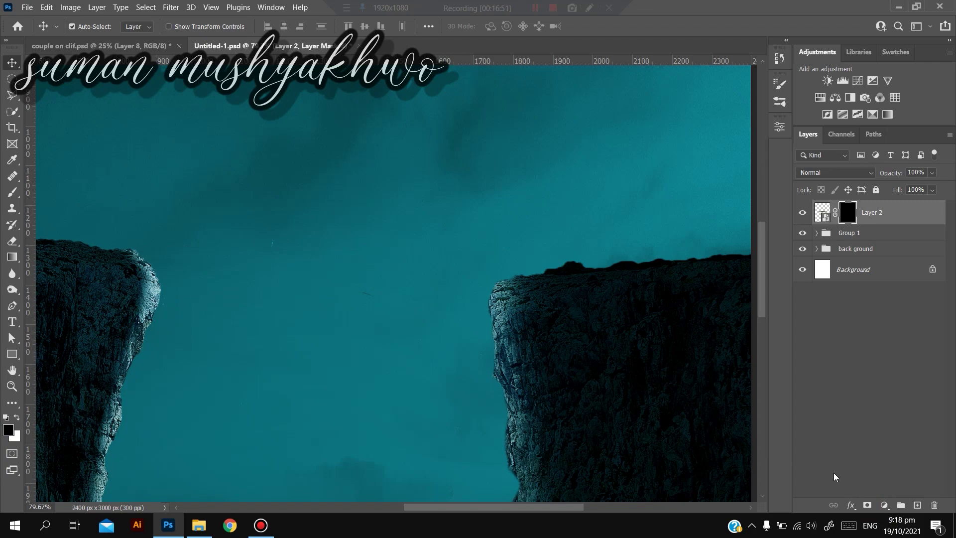
pyautogui.hotkey('ctrl', 'z')
pyautogui.hotkey('ctrl', 'z')
# Add a white layer mask to the log and paint out its right end so it blends into the right cliff
pyautogui.press('d')
pyautogui.click(867, 505)
pyautogui.hotkey('ctrl', 'i')
pyautogui.hotkey('ctrl', 'i')
pyautogui.press('b')
pyautogui.moveTo(541, 337)
pyautogui.mouseDown()
pyautogui.moveTo(523, 347)
pyautogui.moveTo(529, 332)
pyautogui.mouseUp()
pyautogui.moveTo(451, 273)
pyautogui.mouseDown()
pyautogui.moveTo(448, 289)
pyautogui.moveTo(463, 282)
pyautogui.mouseUp()
pyautogui.moveTo(621, 359); pyautogui.dragTo(604, 359)
pyautogui.moveTo(597, 351)
pyautogui.mouseDown()
pyautogui.moveTo(620, 358)
pyautogui.moveTo(659, 318)
pyautogui.moveTo(564, 353)
pyautogui.mouseUp()
pyautogui.press('x')
pyautogui.moveTo(507, 348)
pyautogui.mouseDown()
pyautogui.moveTo(495, 314)
pyautogui.moveTo(502, 328)
pyautogui.mouseUp()
pyautogui.press('x')
pyautogui.moveTo(552, 347); pyautogui.dragTo(589, 350)
# Paint black on the log's mask at its left end with a soft brush to blend it into the left cliff
pyautogui.press('x')
pyautogui.press('x')
pyautogui.moveTo(75, 338)
pyautogui.mouseDown()
pyautogui.moveTo(216, 374)
pyautogui.moveTo(205, 362)
pyautogui.mouseUp()
pyautogui.moveTo(248, 392)
pyautogui.mouseDown()
pyautogui.moveTo(279, 391)
pyautogui.moveTo(220, 357)
pyautogui.mouseUp()
pyautogui.press('x')
pyautogui.press('x')
pyautogui.scroll(-4, 352, 377)
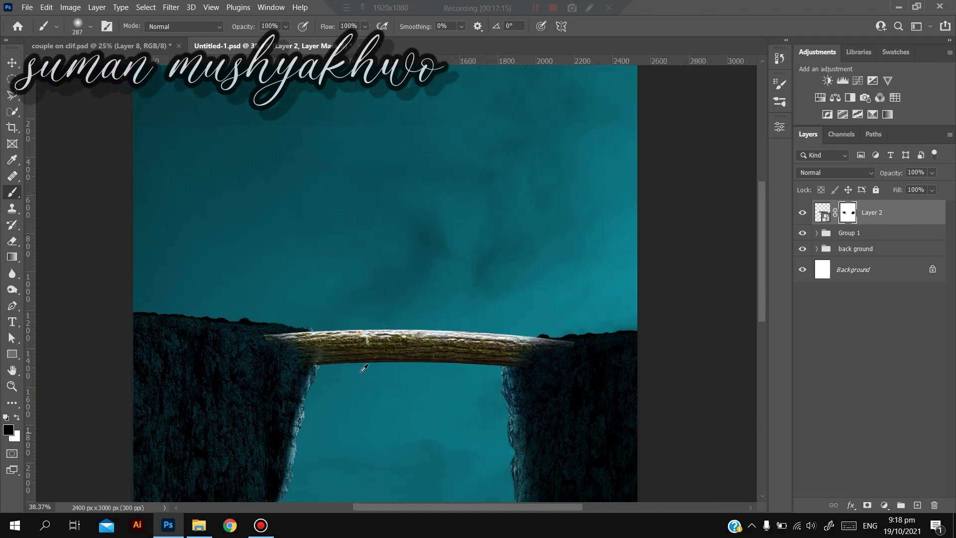
# Add a Levels adjustment clipped to the log layer and lower its output highlights to about 67
pyautogui.click(842, 80)
pyautogui.moveTo(730, 288); pyautogui.dragTo(652, 291)
pyautogui.click(672, 333)
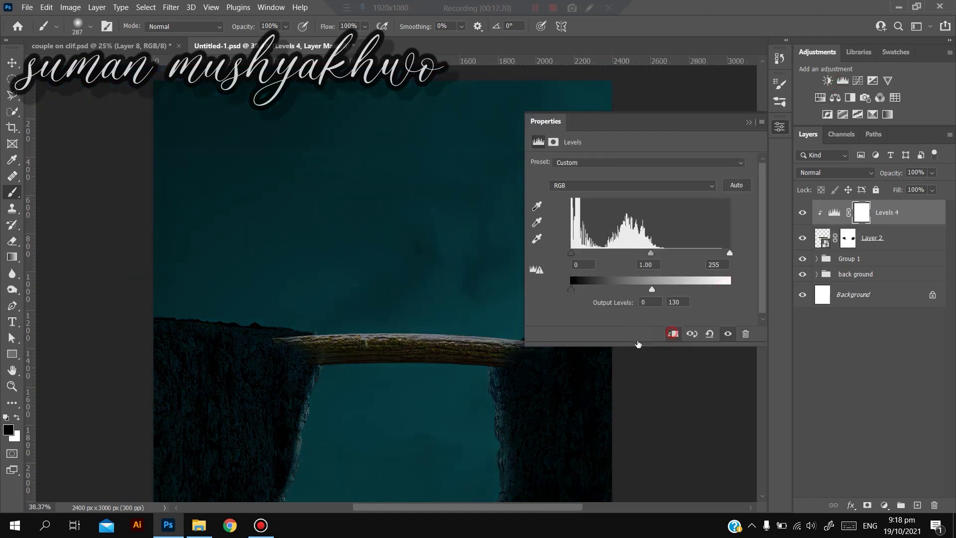
pyautogui.moveTo(513, 335); pyautogui.dragTo(434, 277)
pyautogui.moveTo(652, 289); pyautogui.dragTo(614, 287)
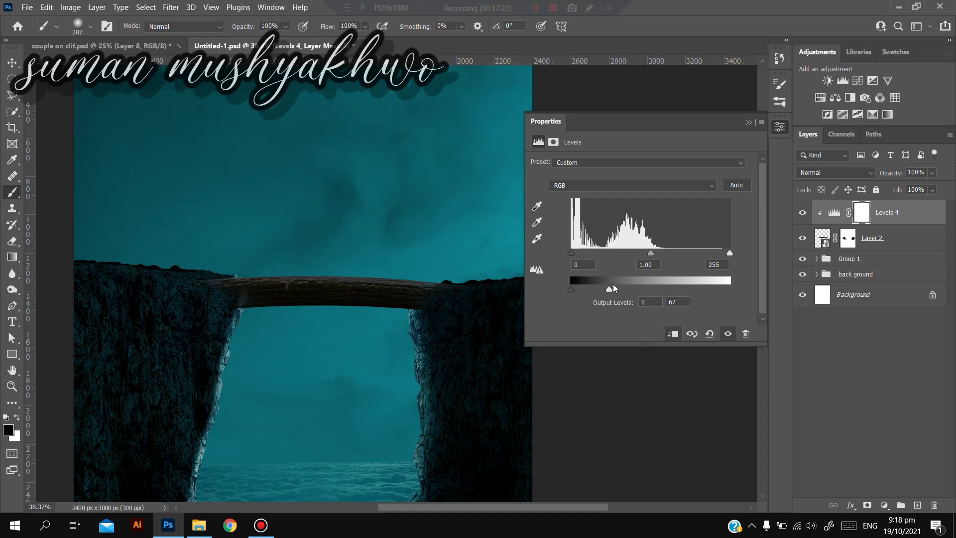
pyautogui.keyDown('alt'); pyautogui.scroll(-2, 289, 288); pyautogui.keyUp('alt')
pyautogui.keyDown('alt'); pyautogui.scroll(4, 313, 283); pyautogui.keyUp('alt')
pyautogui.moveTo(613, 292); pyautogui.dragTo(611, 293)
pyautogui.click(756, 123)
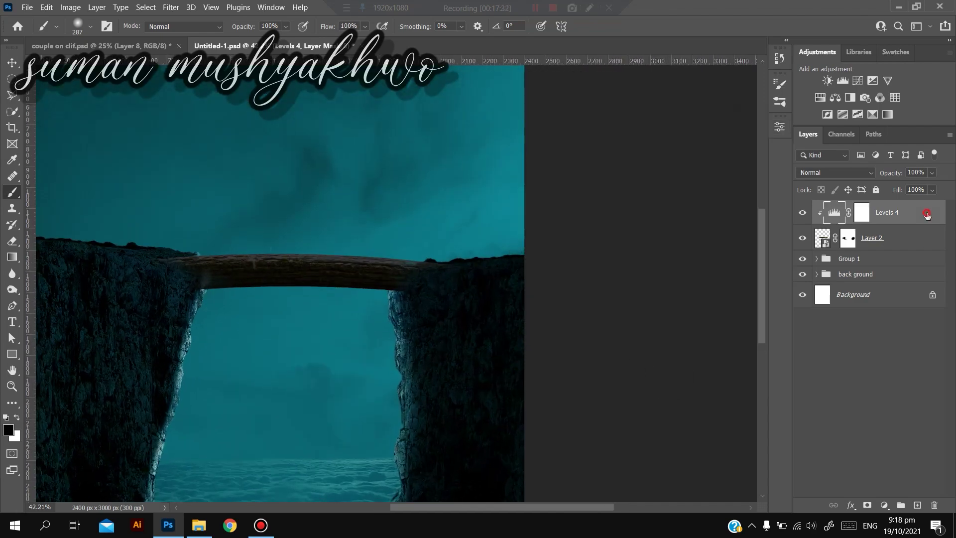
# Split the Blend If underlying-layer highlights to 215 / 255 on the log's Levels adjustment
pyautogui.doubleClick(928, 213)
pyautogui.moveTo(796, 284); pyautogui.dragTo(769, 284)
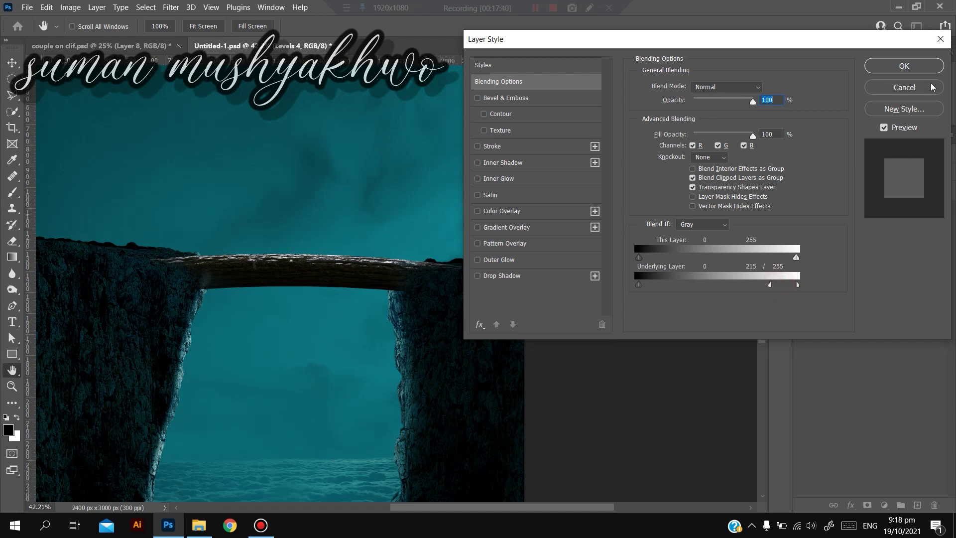
pyautogui.click(903, 67)
# Add a colorized Hue/Saturation adjustment clipped to the log with hue 189, saturation 60 and lightness -11
pyautogui.click(819, 98)
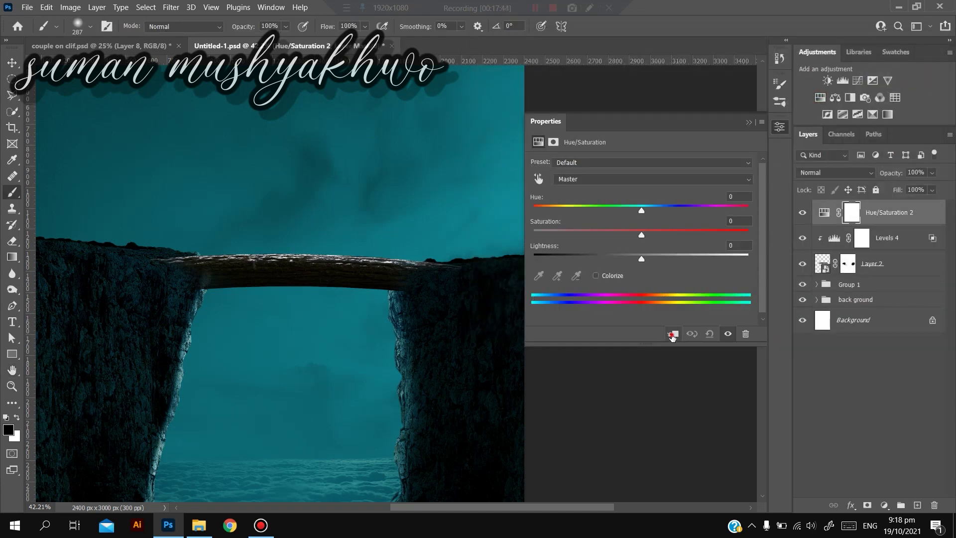
pyautogui.click(596, 276)
pyautogui.moveTo(584, 209); pyautogui.dragTo(648, 213)
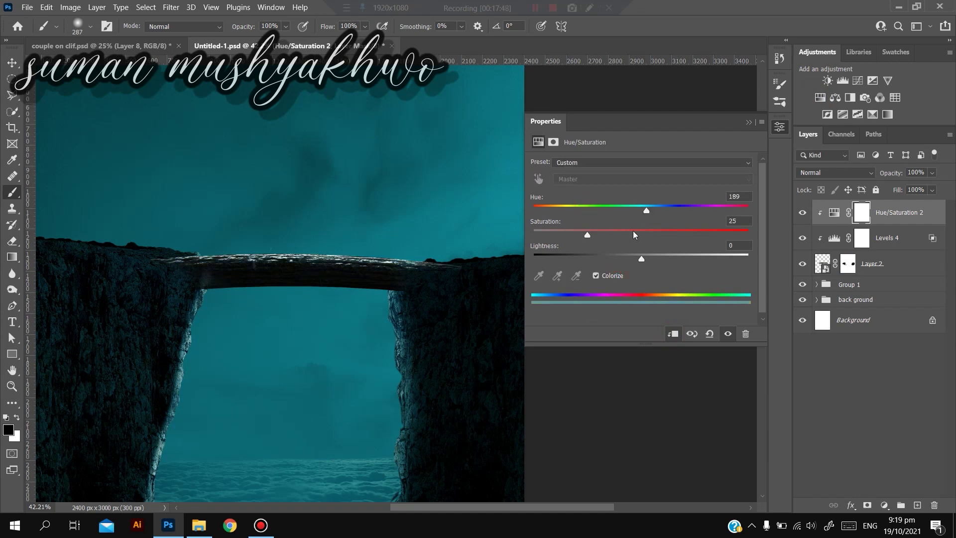
pyautogui.moveTo(628, 257); pyautogui.dragTo(629, 256)
pyautogui.moveTo(692, 234); pyautogui.dragTo(662, 234)
pyautogui.scroll(-5, 362, 256)
pyautogui.scroll(3, 394, 249)
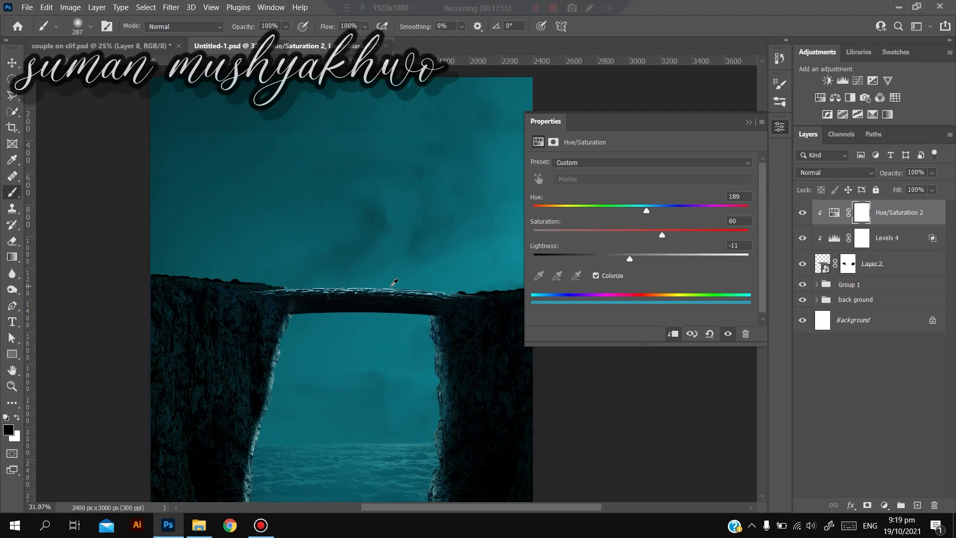
pyautogui.scroll(-2, 393, 228)
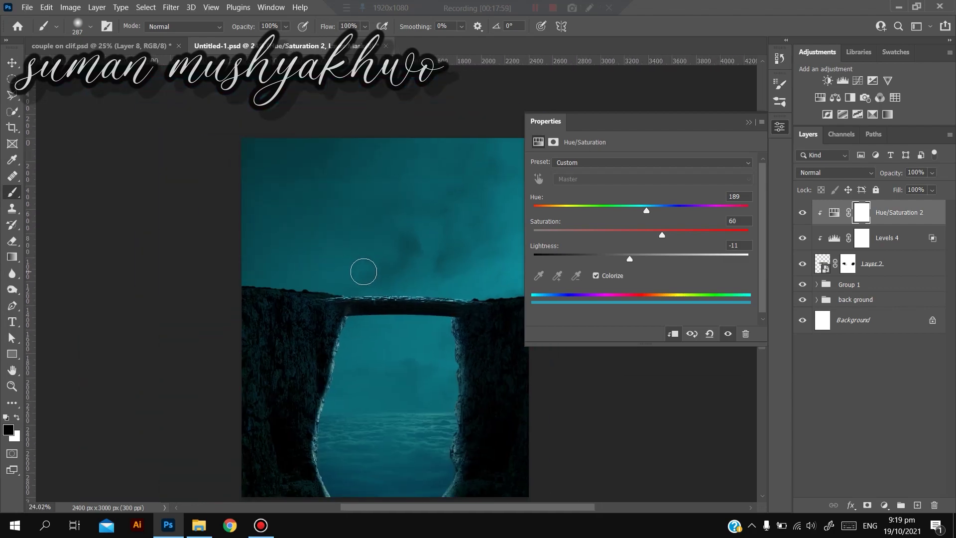
pyautogui.scroll(3, 401, 261)
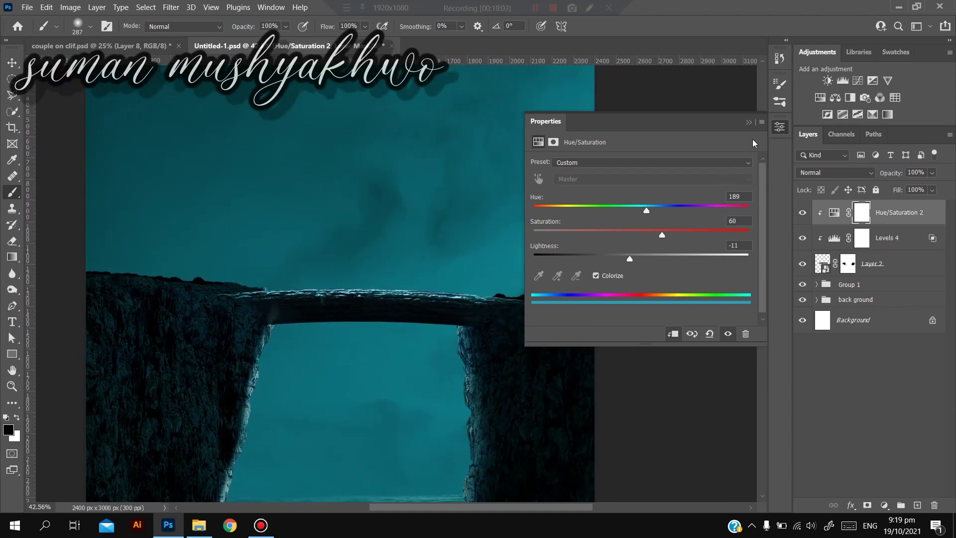
pyautogui.click(748, 122)
# Lower the output highlights of the log's Levels adjustment to 55
pyautogui.scroll(3, 210, 297)
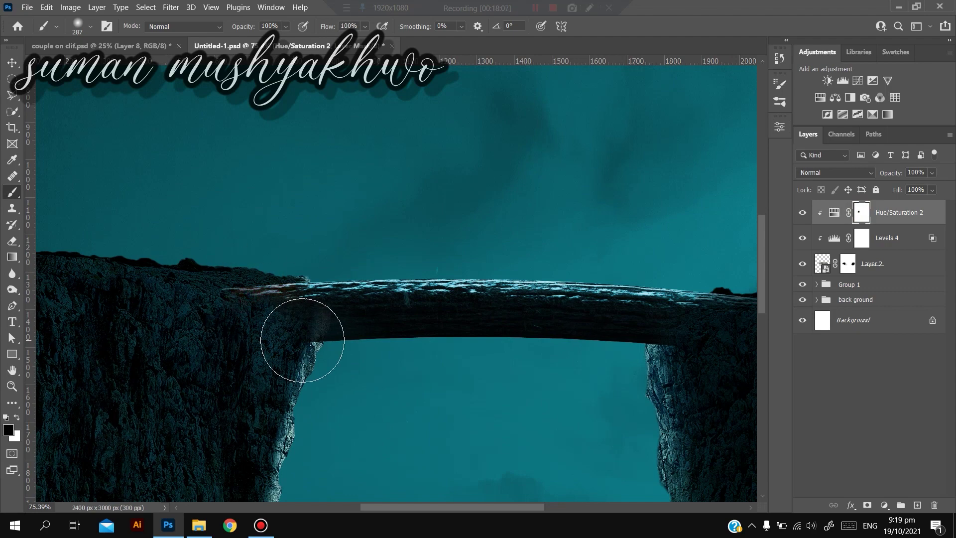
pyautogui.doubleClick(834, 238)
pyautogui.moveTo(610, 290)
pyautogui.mouseDown()
pyautogui.moveTo(586, 290)
pyautogui.moveTo(611, 289)
pyautogui.mouseUp()
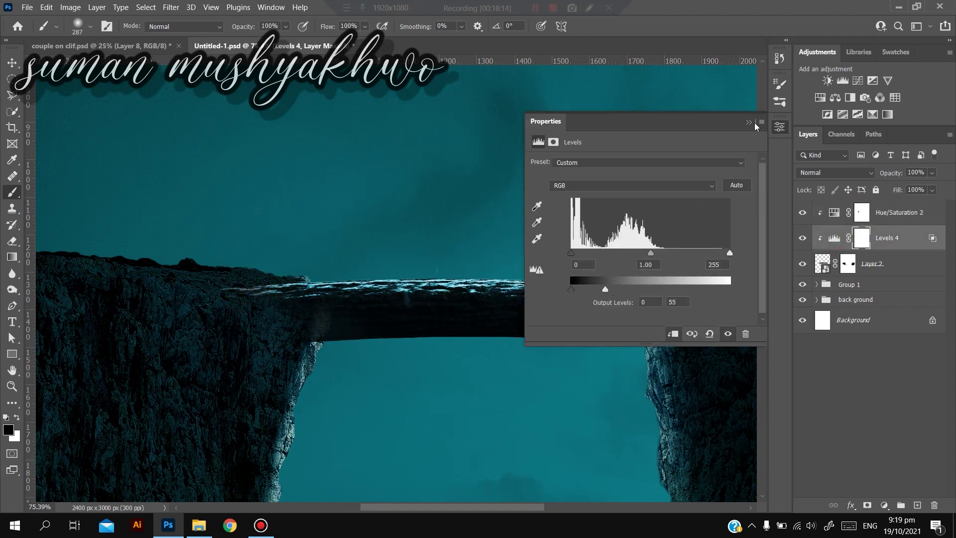
# Try widening the Blend If highlight split on the log's Levels adjustment, and reset its blending to default
pyautogui.doubleClick(922, 239)
pyautogui.moveTo(797, 284); pyautogui.dragTo(790, 289)
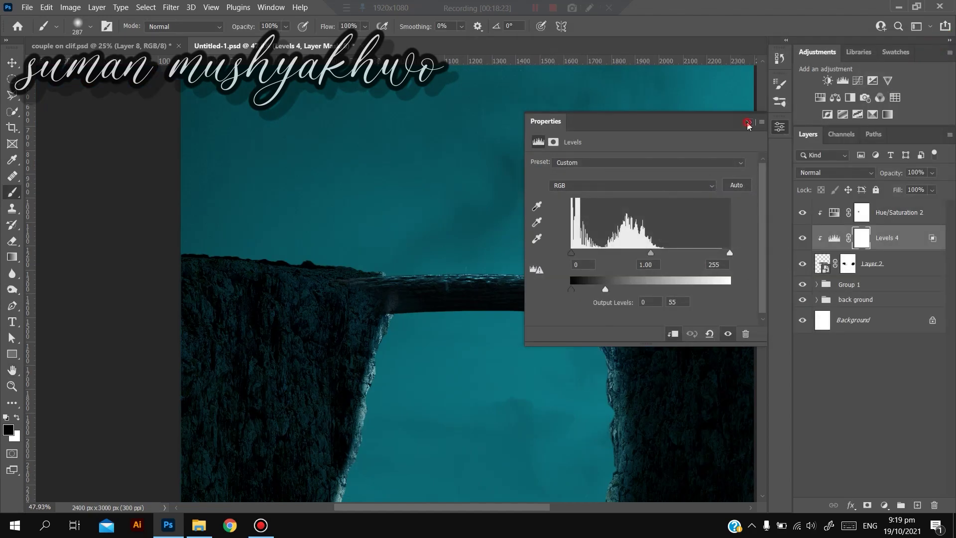
pyautogui.click(748, 122)
pyautogui.scroll(-4, 582, 277)
pyautogui.scroll(6, 557, 277)
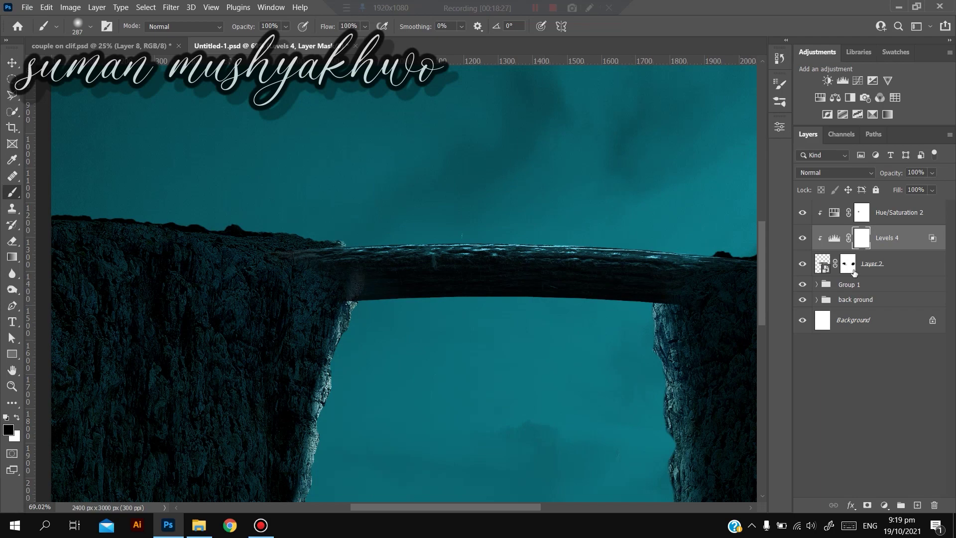
pyautogui.doubleClick(933, 239)
pyautogui.press('Return')
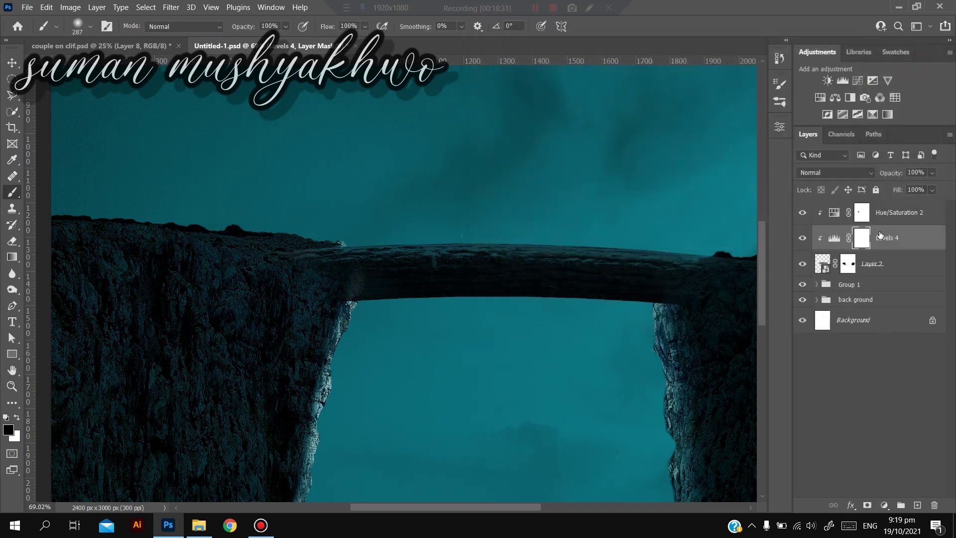
# Paint black at 15% flow on the Levels mask along the log's upper edge to bring back a soft rim light
pyautogui.moveTo(364, 240); pyautogui.dragTo(504, 237)
pyautogui.hotkey('ctrl', 'z')
pyautogui.moveTo(501, 198); pyautogui.dragTo(459, 207)
pyautogui.moveTo(363, 227)
pyautogui.mouseDown()
pyautogui.moveTo(471, 209)
pyautogui.moveTo(592, 206)
pyautogui.moveTo(655, 218)
pyautogui.mouseUp()
pyautogui.moveTo(399, 221); pyautogui.dragTo(518, 219)
pyautogui.moveTo(588, 214)
pyautogui.mouseDown()
pyautogui.moveTo(533, 226)
pyautogui.moveTo(583, 319)
pyautogui.moveTo(587, 300)
pyautogui.moveTo(542, 257)
pyautogui.mouseUp()
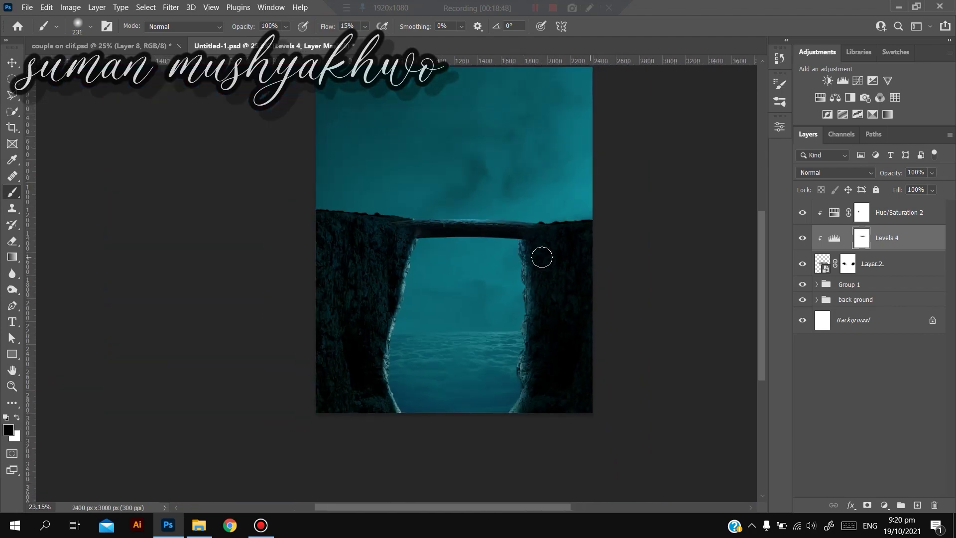
pyautogui.moveTo(493, 168); pyautogui.dragTo(491, 249)
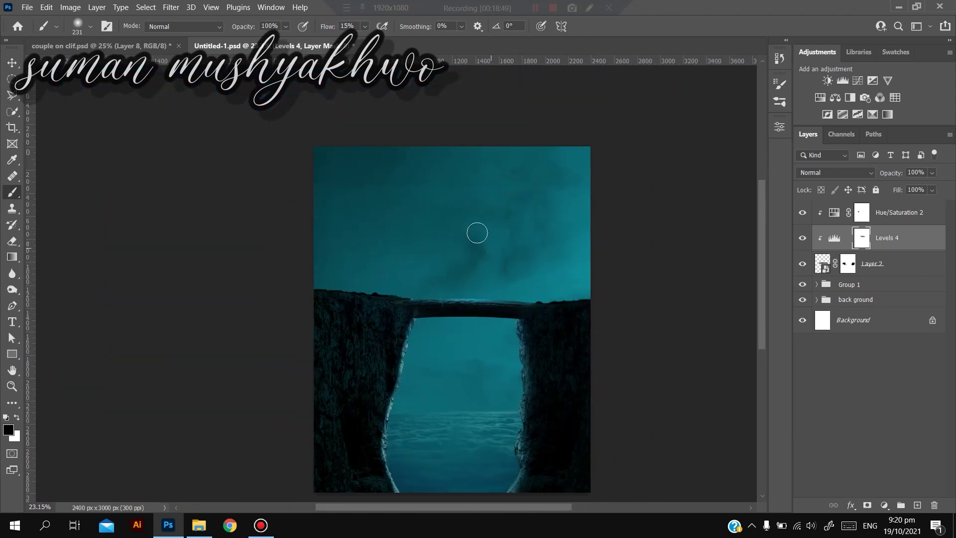
# Compare the composite with and without the Sky layer in the back ground group
pyautogui.click(816, 300)
pyautogui.click(802, 422)
pyautogui.click(802, 422)
pyautogui.click(802, 422)
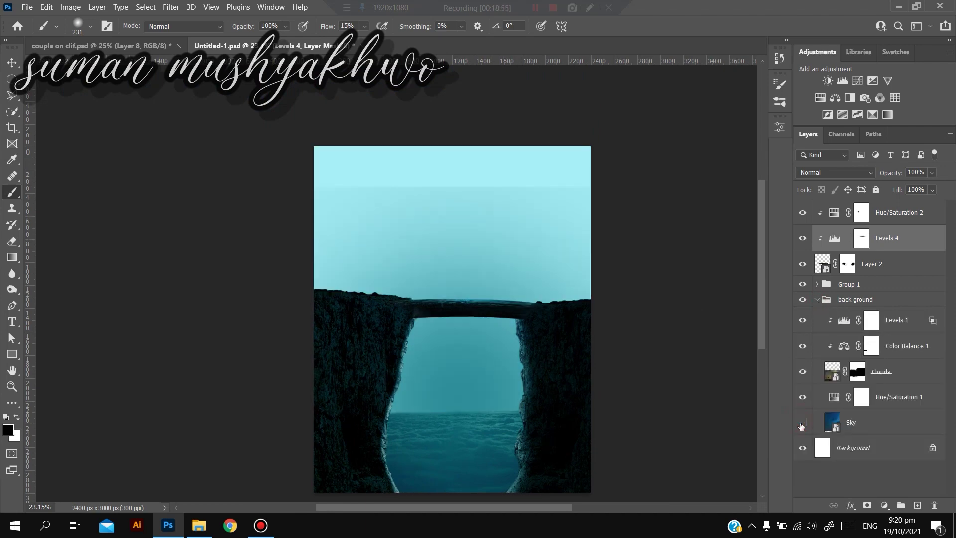
pyautogui.click(801, 422)
pyautogui.click(817, 300)
# Add a layer mask to Layer 1 in Group 1 and paint black across the upper sky with a large soft brush
pyautogui.click(816, 284)
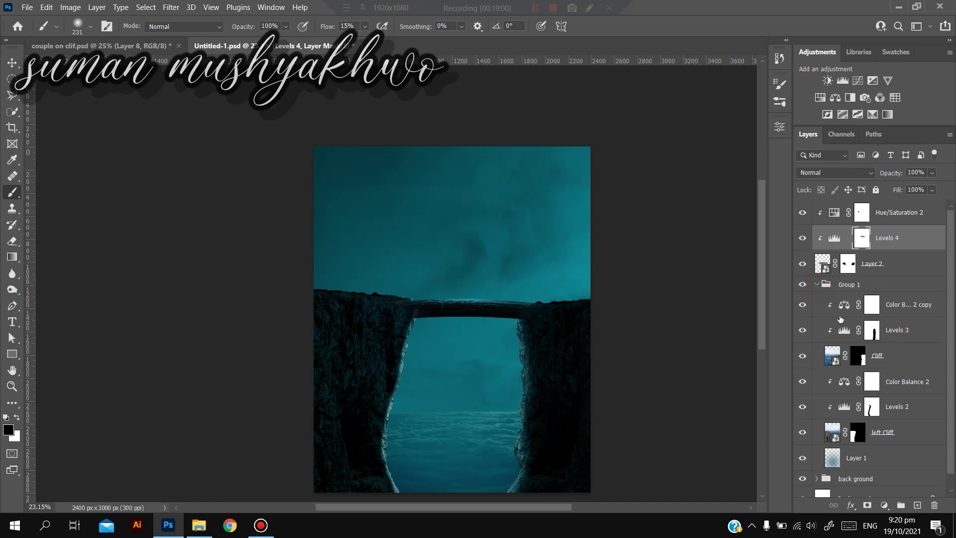
pyautogui.click(857, 457)
pyautogui.moveTo(356, 182); pyautogui.dragTo(381, 182)
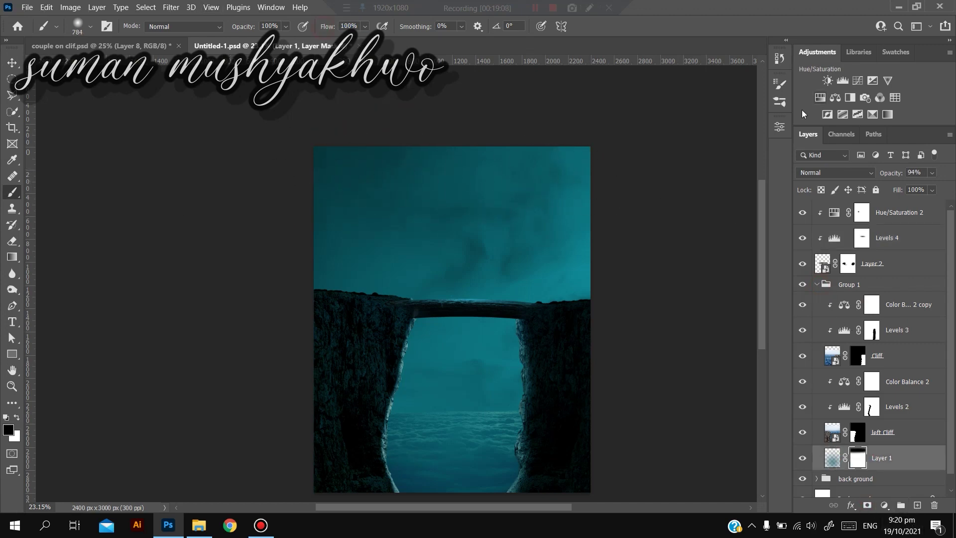
pyautogui.scroll(-2, 626, 317)
pyautogui.click(816, 284)
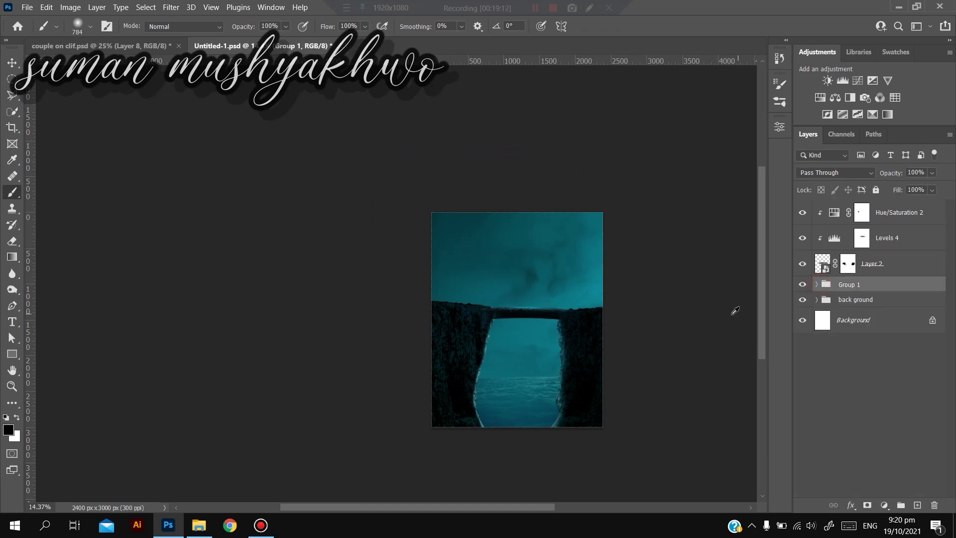
pyautogui.scroll(3, 536, 300)
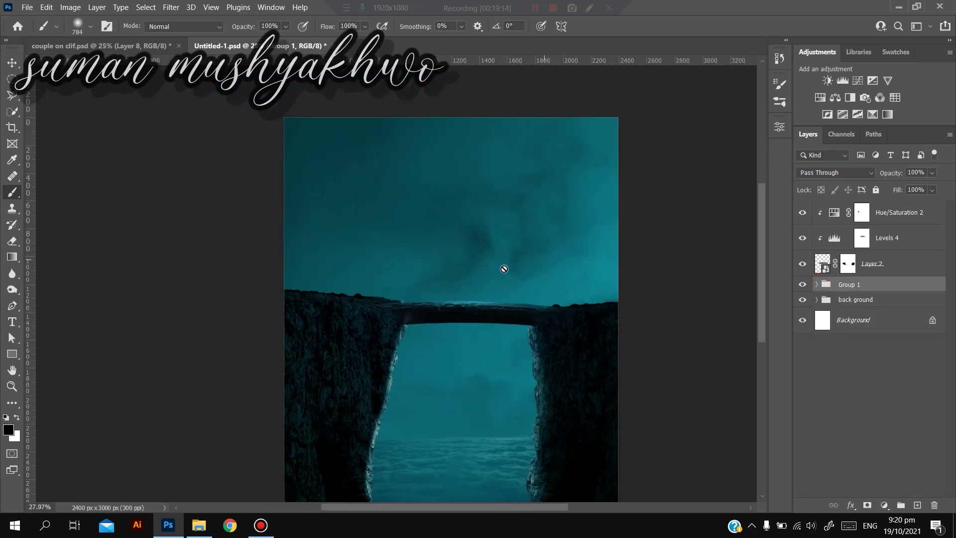
pyautogui.moveTo(503, 269); pyautogui.dragTo(530, 224)
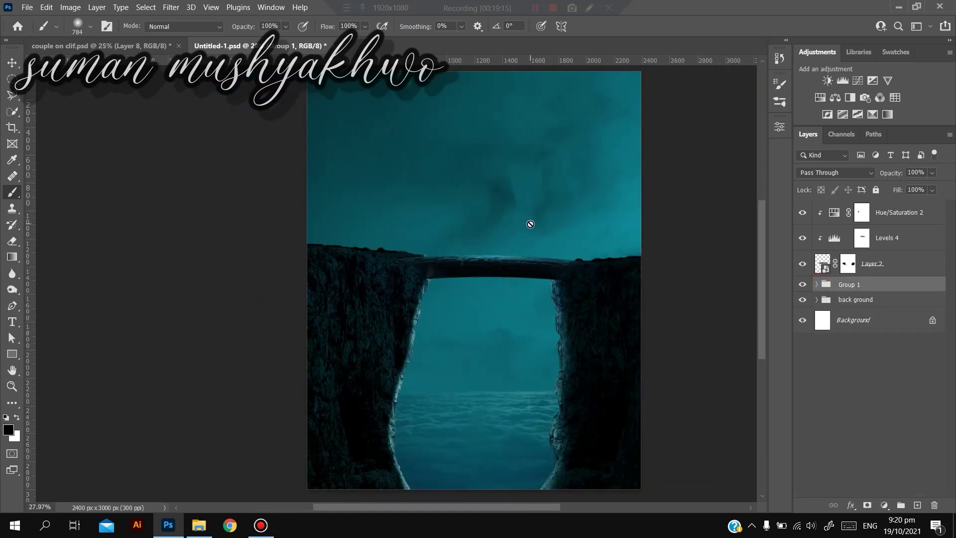
pyautogui.scroll(2, 575, 287)
pyautogui.scroll(-4, 576, 288)
pyautogui.scroll(4, 574, 297)
pyautogui.scroll(-7, 573, 297)
pyautogui.moveTo(563, 209); pyautogui.dragTo(568, 232)
pyautogui.scroll(1, 589, 256)
pyautogui.scroll(-1, 589, 256)
# Place the archer_2 image in the composite and scale it to about 6.72% just above the log bridge
pyautogui.moveTo(528, 205); pyautogui.dragTo(533, 221)
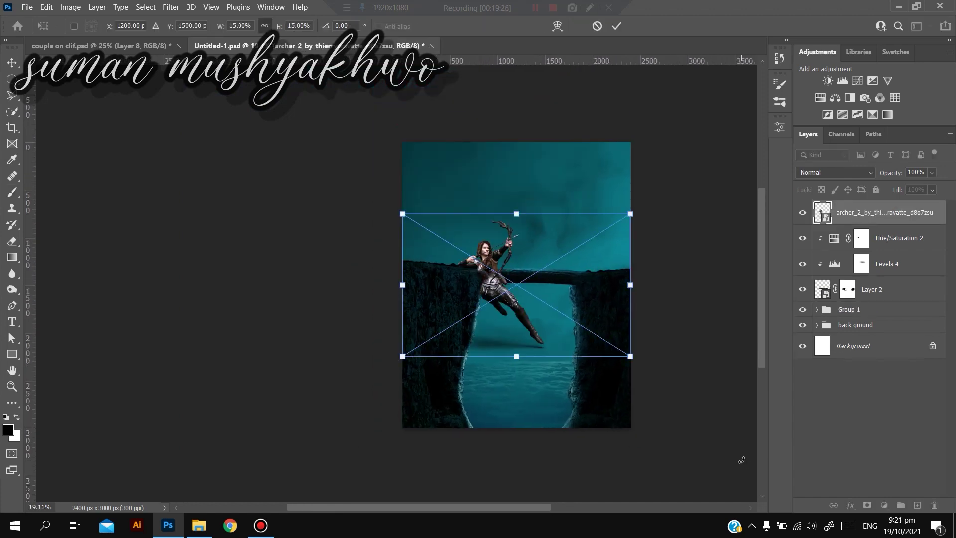
pyautogui.scroll(3, 662, 259)
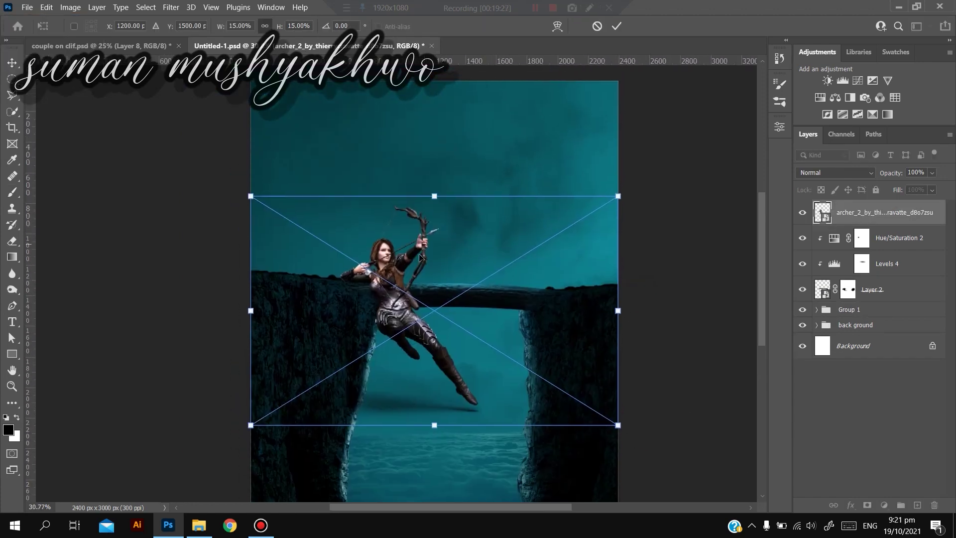
pyautogui.moveTo(382, 300); pyautogui.dragTo(423, 185)
pyautogui.hotkey('ctrl', 't')
pyautogui.moveTo(659, 81)
pyautogui.mouseDown()
pyautogui.moveTo(578, 115)
pyautogui.moveTo(531, 182)
pyautogui.mouseUp()
pyautogui.press('Return')
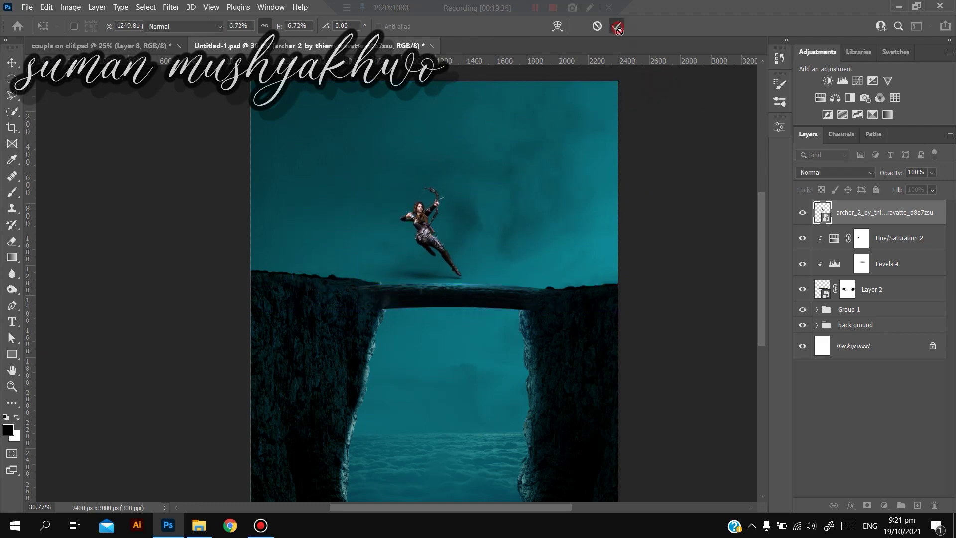
# Fill the archer's outline with black on a new layer and hide the original archer layer
pyautogui.press('b')
pyautogui.click(917, 505)
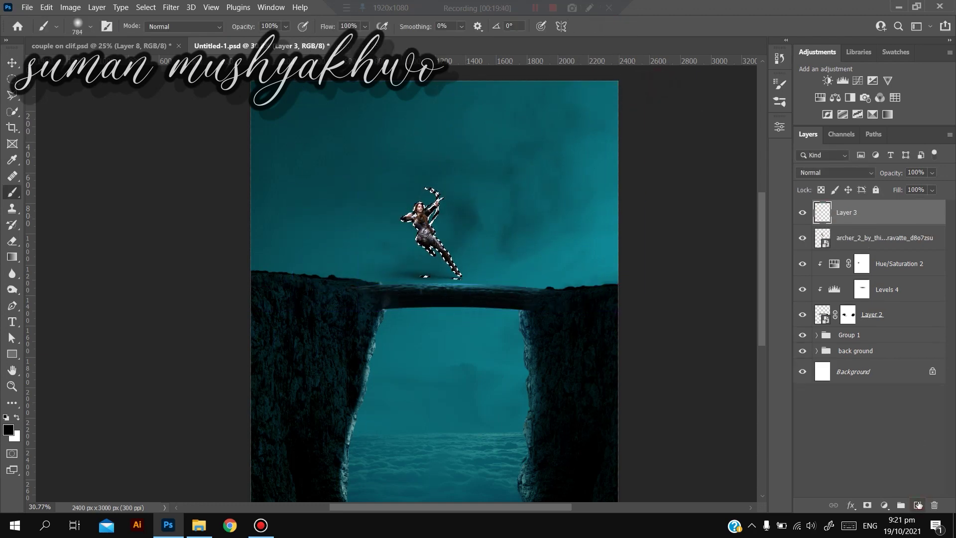
pyautogui.hotkey('alt', 'BackSpace')
pyautogui.click(802, 237)
# Add a mask to the silhouette layer and paint out the leftover ground shadow around the archer's legs and feet
pyautogui.moveTo(227, 246); pyautogui.dragTo(318, 246)
pyautogui.click(867, 505)
pyautogui.moveTo(498, 343); pyautogui.dragTo(464, 272)
pyautogui.moveTo(539, 343)
pyautogui.mouseDown()
pyautogui.moveTo(593, 348)
pyautogui.moveTo(518, 348)
pyautogui.mouseUp()
pyautogui.moveTo(581, 314); pyautogui.dragTo(531, 314)
pyautogui.moveTo(566, 302)
pyautogui.mouseDown()
pyautogui.moveTo(557, 293)
pyautogui.moveTo(571, 286)
pyautogui.mouseUp()
# Convert the masked archer silhouette to a smart object and move it down so the foot rests on the log
pyautogui.rightClick(894, 210)
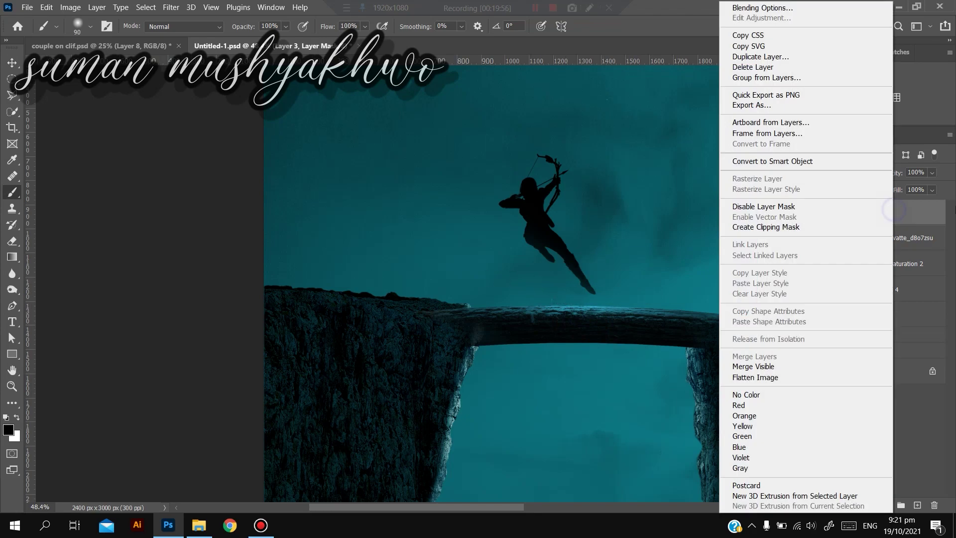
pyautogui.click(772, 161)
pyautogui.scroll(-2, 640, 218)
pyautogui.moveTo(509, 246); pyautogui.dragTo(524, 263)
pyautogui.scroll(5, 566, 272)
pyautogui.scroll(-5, 547, 269)
pyautogui.scroll(-3, 426, 412)
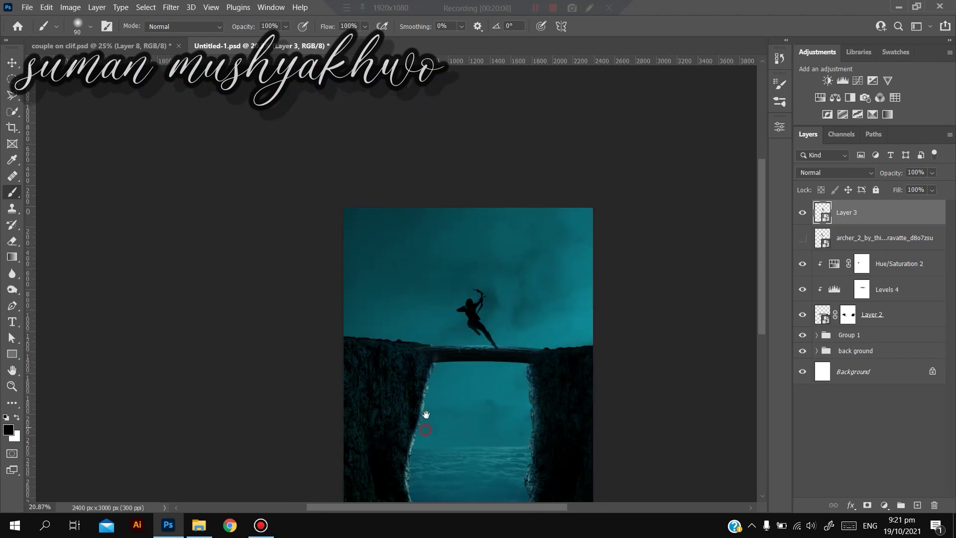
# Find the full moon image in the file folders and open it in Photoshop as its own document
pyautogui.click(200, 528)
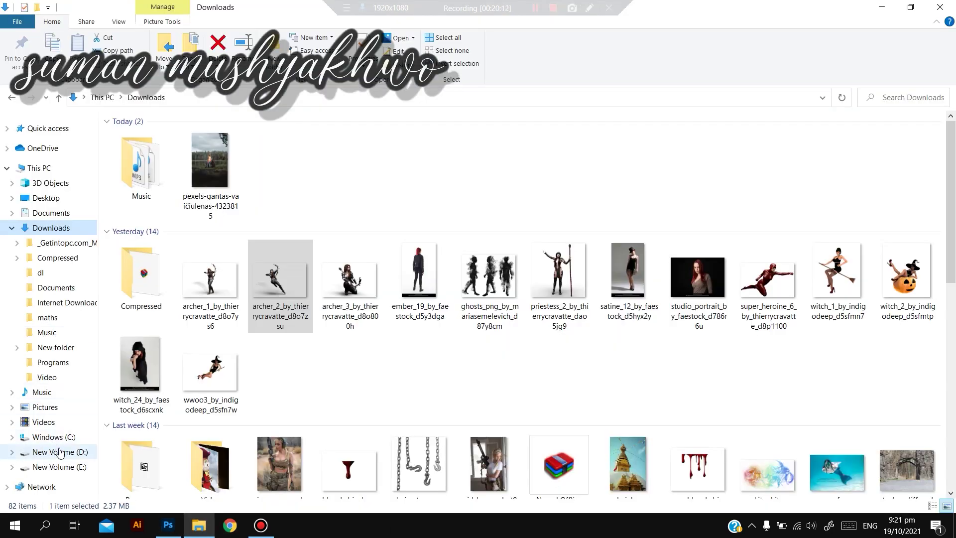
pyautogui.scroll(-8, 338, 363)
pyautogui.doubleClick(278, 337)
pyautogui.doubleClick(199, 154)
pyautogui.doubleClick(249, 144)
pyautogui.moveTo(276, 189); pyautogui.dragTo(478, 65)
# Select a round area of the moon with the Elliptical Marquee and move it into the cliff composite
pyautogui.press('l')
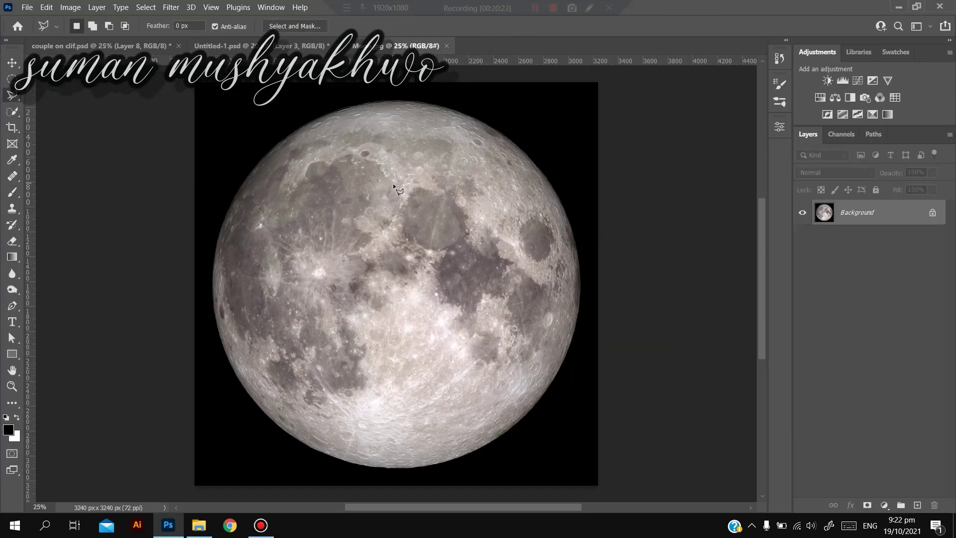
pyautogui.press('m')
pyautogui.moveTo(285, 198); pyautogui.dragTo(443, 322)
pyautogui.moveTo(382, 297)
pyautogui.mouseDown()
pyautogui.moveTo(298, 184)
pyautogui.moveTo(279, 46)
pyautogui.moveTo(506, 275)
pyautogui.moveTo(498, 285)
pyautogui.mouseUp()
# Reorder the moon layer beneath the archer silhouette and position the moon behind the figure
pyautogui.moveTo(889, 211); pyautogui.dragTo(888, 246)
pyautogui.scroll(8, 572, 298)
pyautogui.moveTo(423, 302); pyautogui.dragTo(406, 313)
pyautogui.moveTo(856, 238); pyautogui.dragTo(887, 230)
# Group the log layer with its Levels and Hue/Saturation adjustments and name the group "wood log"
pyautogui.click(870, 291)
pyautogui.keyDown('shift'); pyautogui.click(871, 340); pyautogui.keyUp('shift')
pyautogui.hotkey('ctrl', 'g')
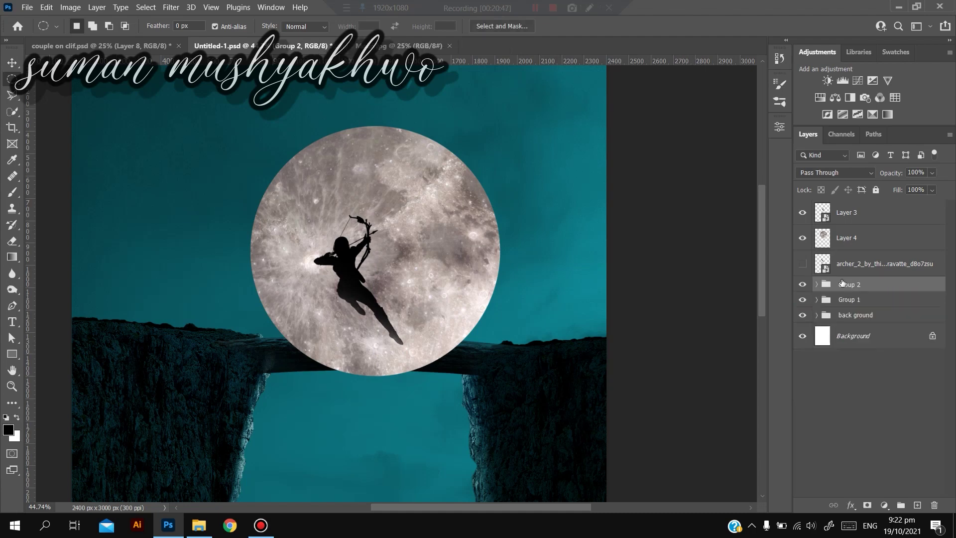
pyautogui.write('wood log')
pyautogui.press('Return')
# Send the moon layer behind the wood log group and apply Camera Raw to it with exposure +0.55 and contrast +29
pyautogui.moveTo(857, 240); pyautogui.dragTo(857, 292)
pyautogui.moveTo(445, 246)
pyautogui.mouseDown()
pyautogui.moveTo(450, 255)
pyautogui.moveTo(463, 248)
pyautogui.mouseUp()
pyautogui.scroll(-5, 455, 256)
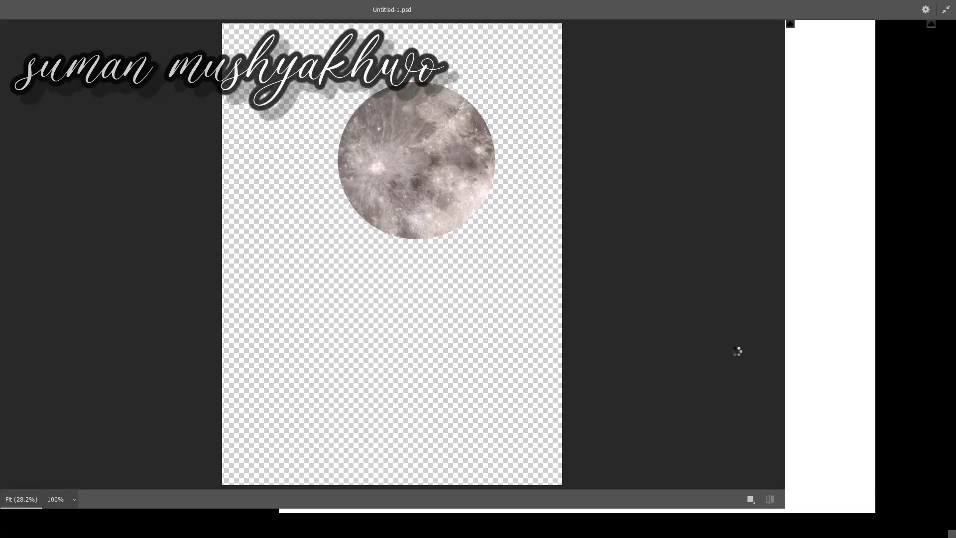
pyautogui.moveTo(852, 217)
pyautogui.mouseDown()
pyautogui.moveTo(874, 231)
pyautogui.moveTo(864, 217)
pyautogui.mouseUp()
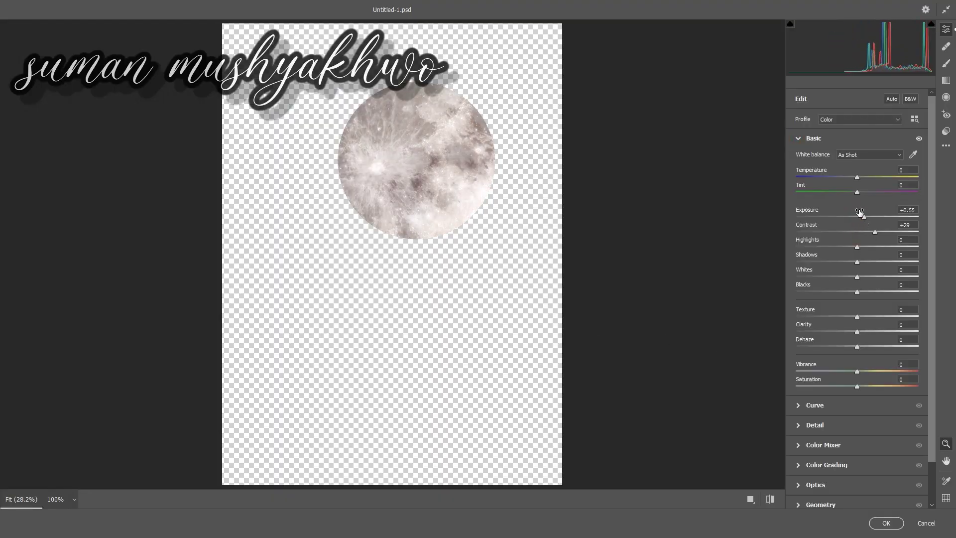
pyautogui.click(886, 523)
# Open the moon layer's blending options and enable Outer Glow, leaving Color Overlay and Pattern Overlay off
pyautogui.rightClick(896, 284)
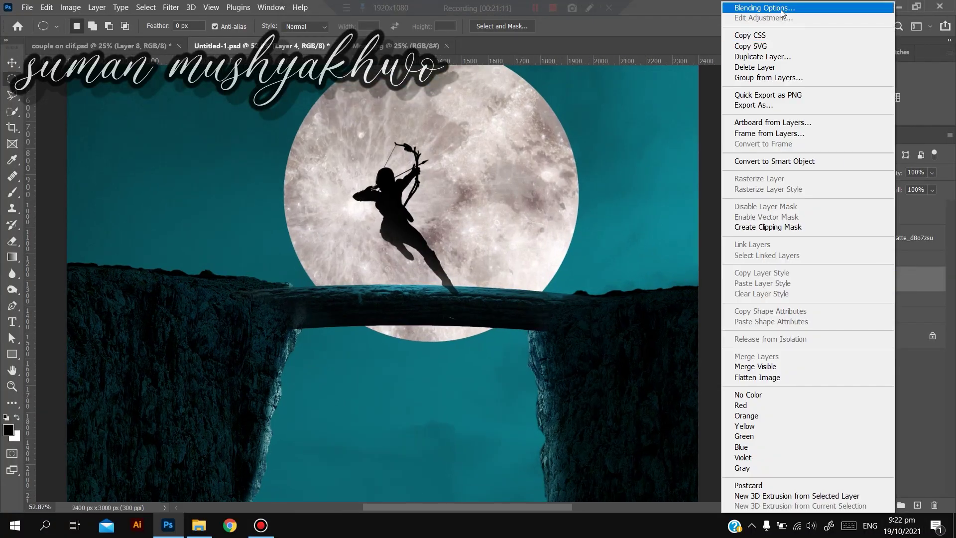
pyautogui.click(806, 9)
pyautogui.click(480, 211)
pyautogui.click(480, 211)
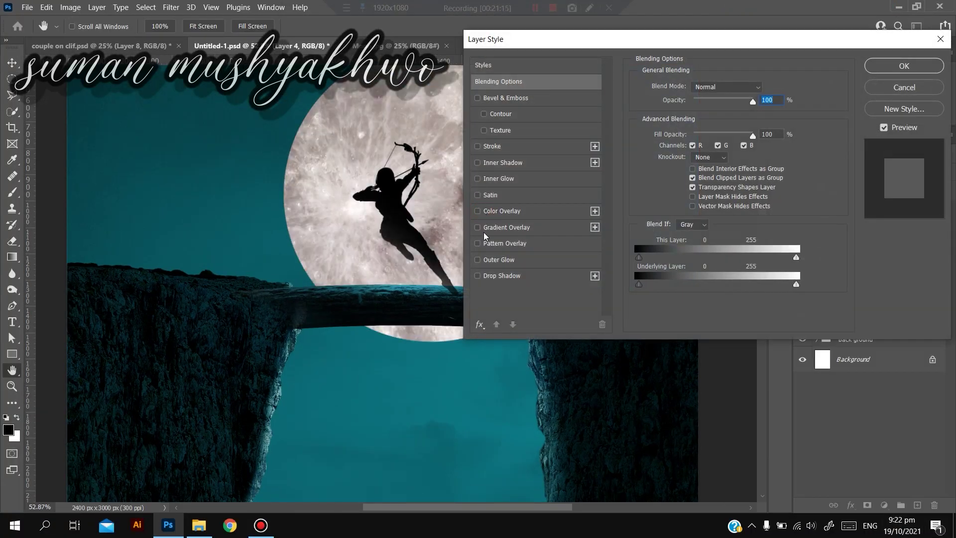
pyautogui.click(478, 259)
pyautogui.click(535, 244)
pyautogui.click(534, 260)
pyautogui.click(478, 243)
# Set the moon's Outer Glow to 44% opacity, 16% spread, 250 px size and 92% range
pyautogui.moveTo(702, 105); pyautogui.dragTo(726, 104)
pyautogui.moveTo(687, 197); pyautogui.dragTo(766, 201)
pyautogui.moveTo(742, 184); pyautogui.dragTo(690, 180)
pyautogui.moveTo(721, 102)
pyautogui.mouseDown()
pyautogui.moveTo(701, 102)
pyautogui.moveTo(709, 105)
pyautogui.mouseUp()
pyautogui.click(691, 183)
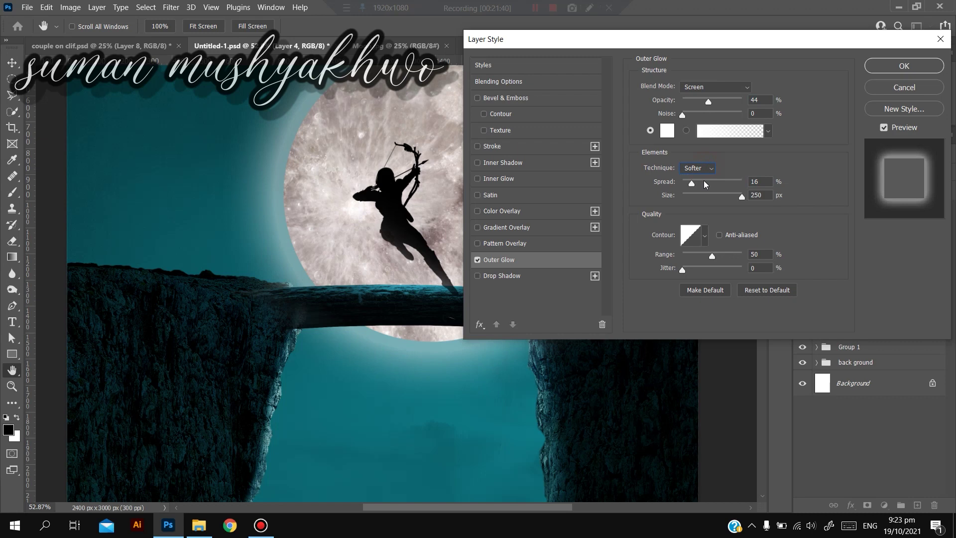
pyautogui.moveTo(732, 257); pyautogui.dragTo(737, 257)
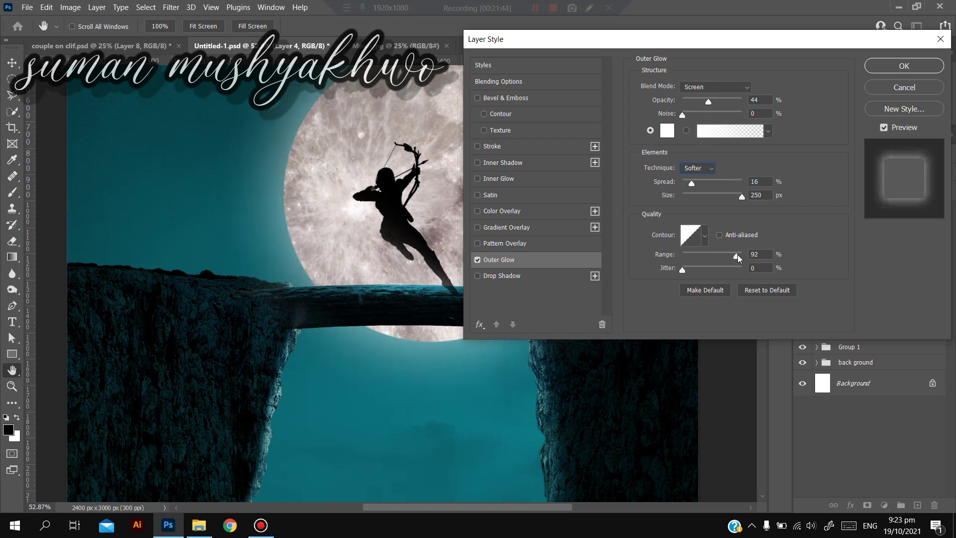
# Strengthen the moon's Outer Glow to 88% opacity, with 17% spread, 73% range and 69% jitter
pyautogui.moveTo(308, 165); pyautogui.dragTo(225, 290)
pyautogui.moveTo(741, 197); pyautogui.dragTo(781, 208)
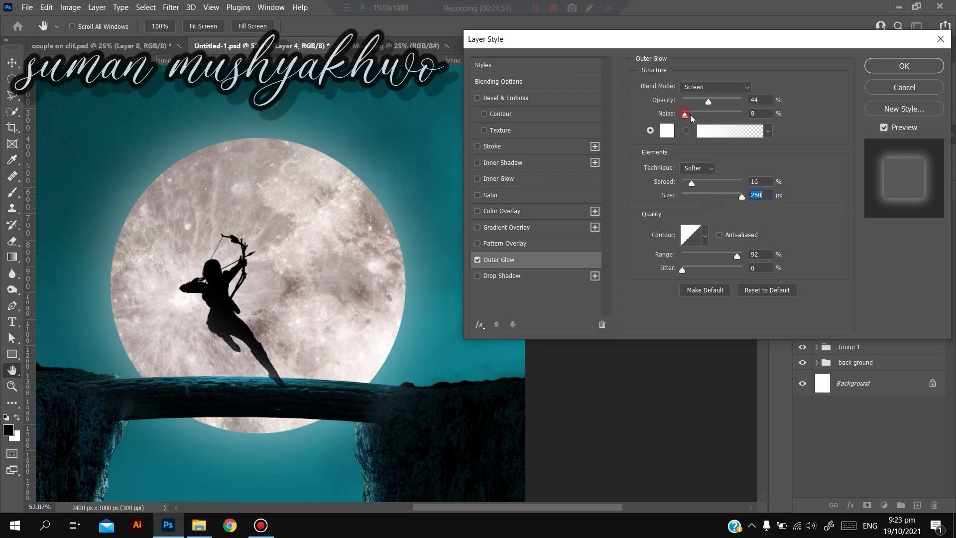
pyautogui.moveTo(708, 101); pyautogui.dragTo(735, 101)
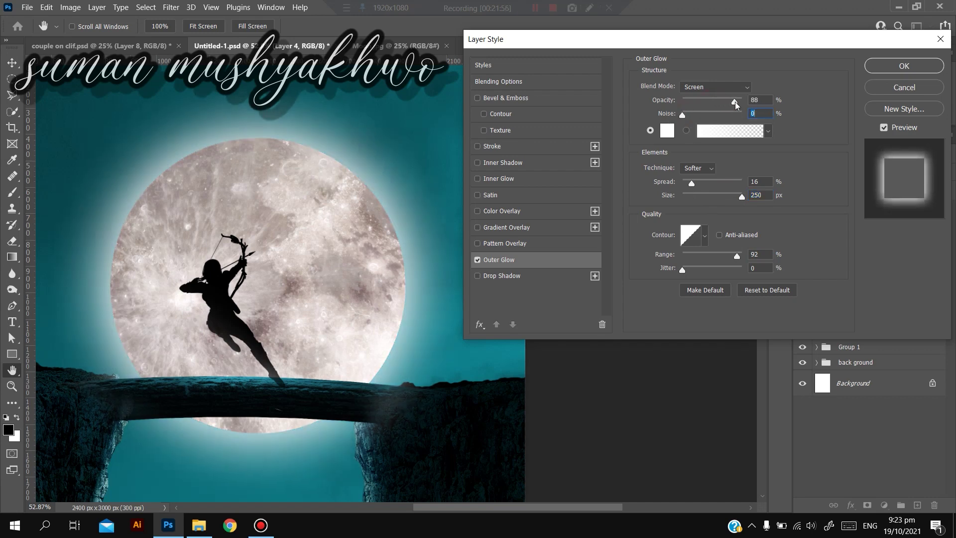
pyautogui.moveTo(692, 186); pyautogui.dragTo(688, 185)
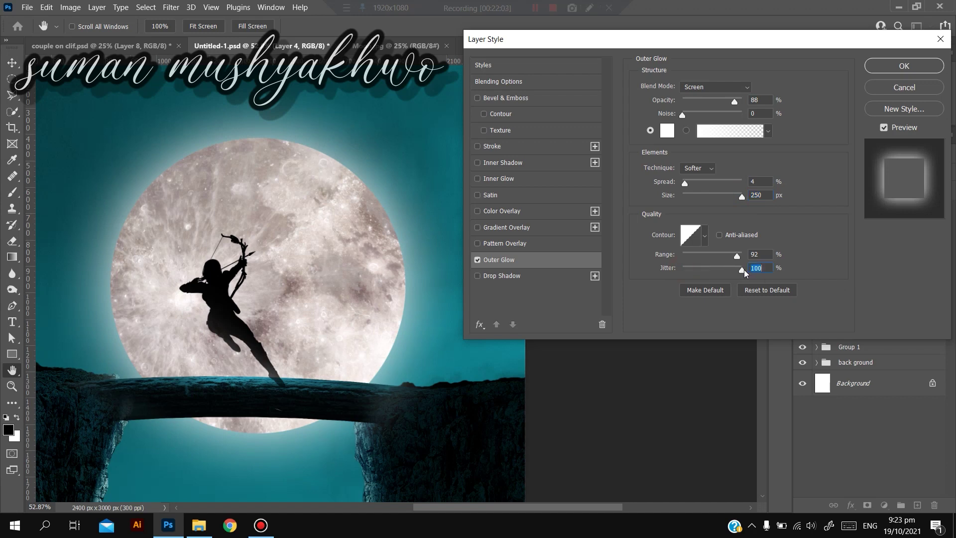
pyautogui.moveTo(716, 256); pyautogui.dragTo(727, 257)
pyautogui.moveTo(689, 190); pyautogui.dragTo(697, 189)
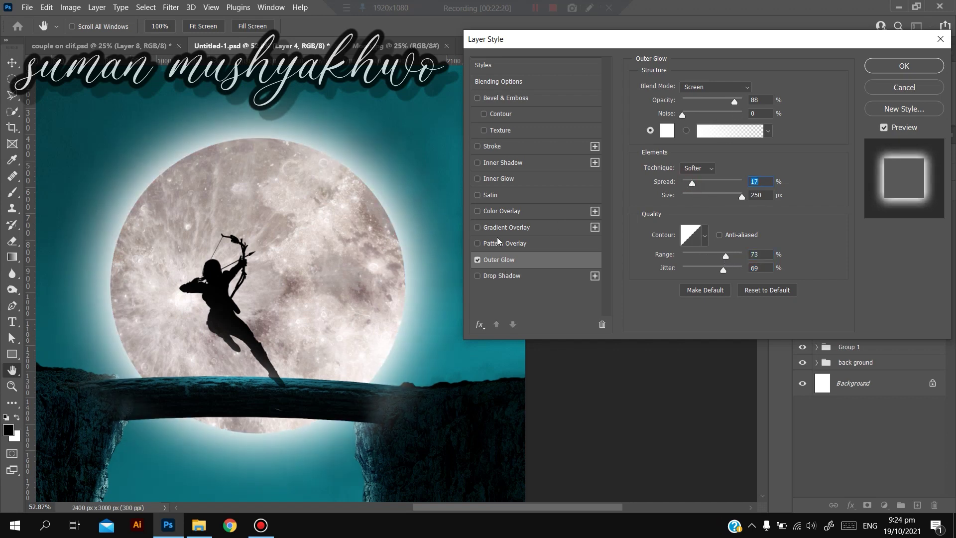
# Add a white Inner Glow to the moon with 68% opacity, 35% choke and 234 px size, leaving Stroke off
pyautogui.click(500, 147)
pyautogui.click(510, 178)
pyautogui.click(477, 146)
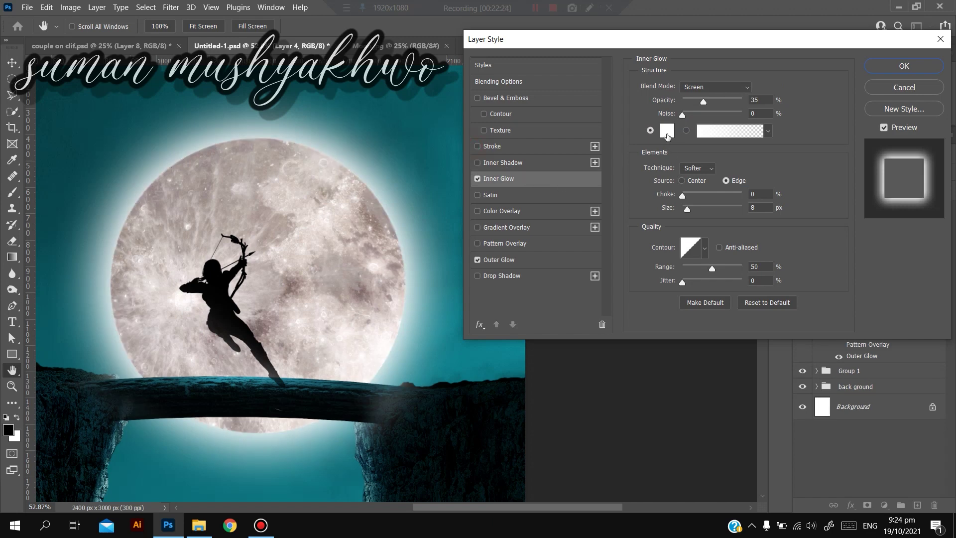
pyautogui.moveTo(688, 211); pyautogui.dragTo(739, 208)
pyautogui.moveTo(682, 194); pyautogui.dragTo(707, 199)
pyautogui.moveTo(703, 101); pyautogui.dragTo(723, 104)
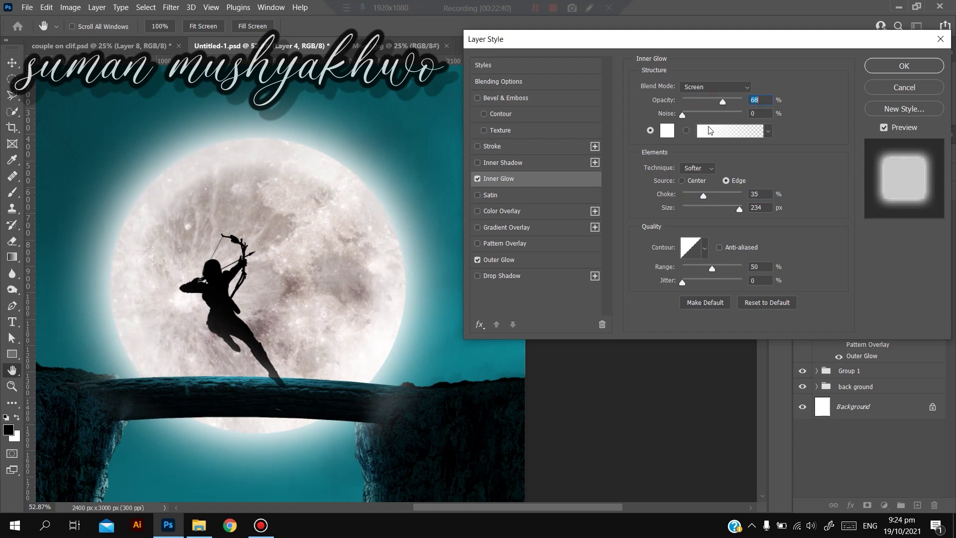
pyautogui.moveTo(698, 269)
pyautogui.mouseDown()
pyautogui.moveTo(728, 269)
pyautogui.moveTo(713, 269)
pyautogui.mouseUp()
pyautogui.click(902, 66)
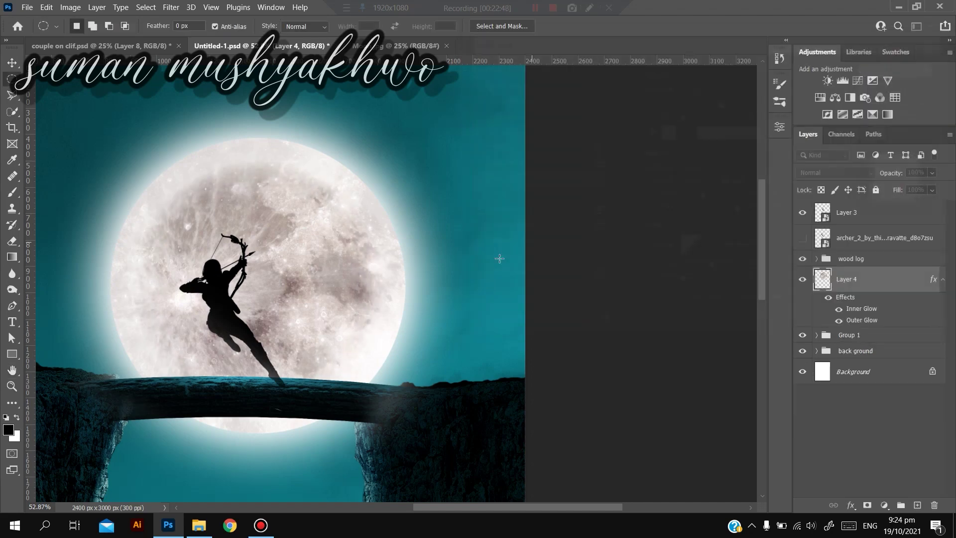
# Rename the glowing moon's layer "moon"
pyautogui.scroll(-5, 233, 279)
pyautogui.moveTo(225, 294); pyautogui.dragTo(349, 261)
pyautogui.scroll(4, 353, 275)
pyautogui.scroll(-3, 374, 294)
pyautogui.moveTo(386, 301); pyautogui.dragTo(393, 312)
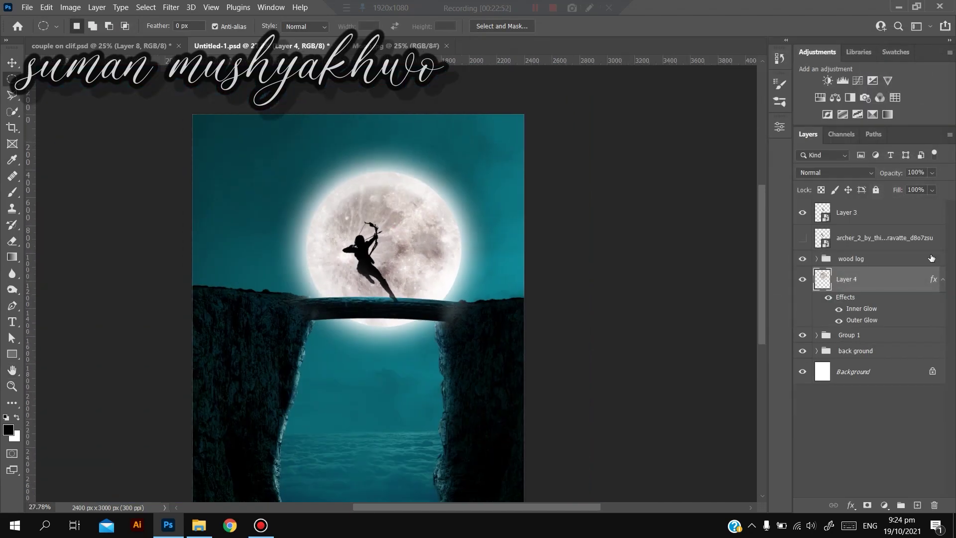
pyautogui.click(849, 276)
pyautogui.write('moon')
pyautogui.press('Return')
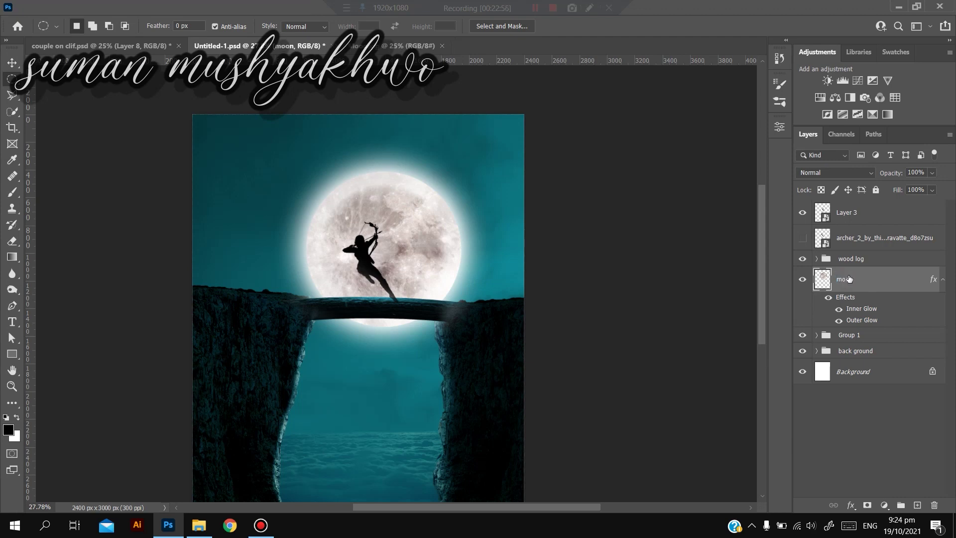
# Delete the hidden archer source layer and rename the archer silhouette layer "character"
pyautogui.click(859, 216)
pyautogui.moveTo(861, 238); pyautogui.dragTo(934, 505)
pyautogui.doubleClick(851, 213)
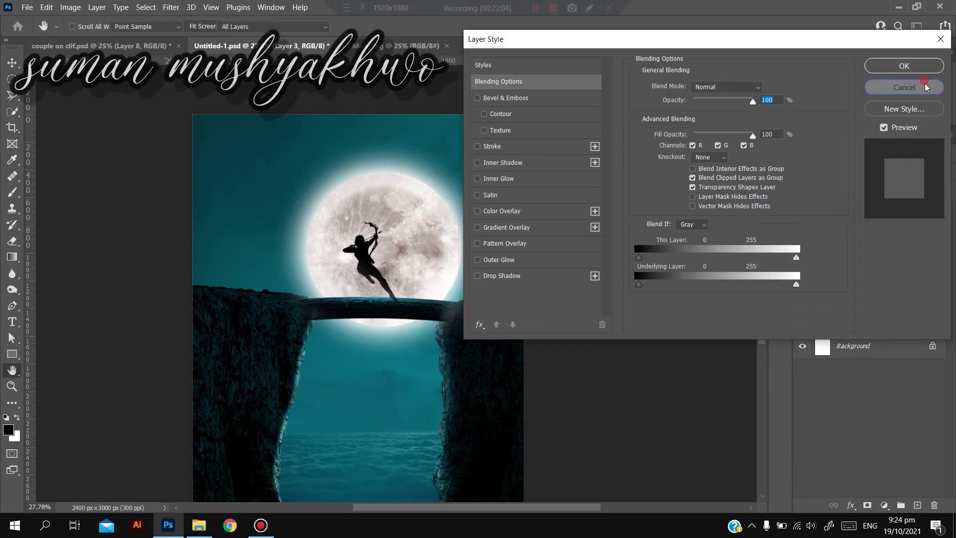
pyautogui.press('Escape')
pyautogui.press('m')
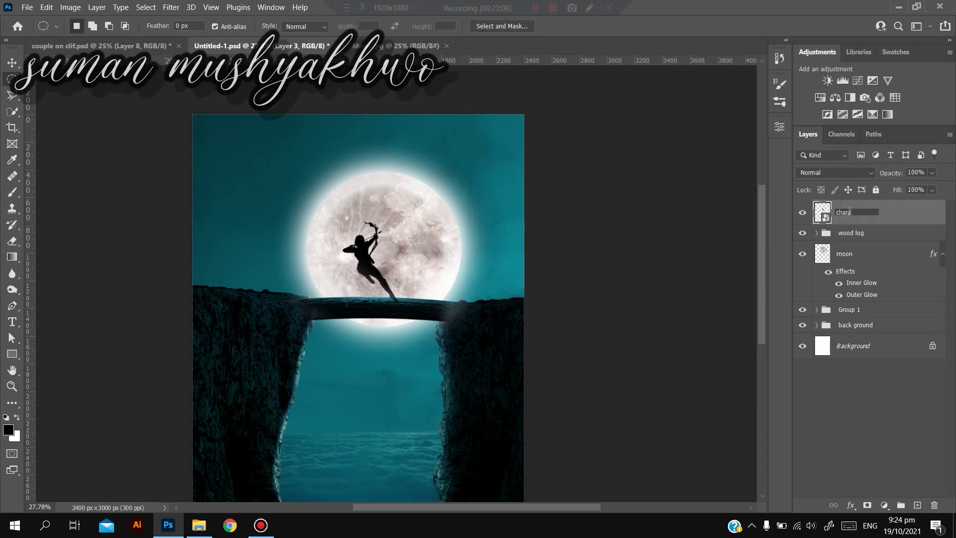
pyautogui.click(844, 212)
pyautogui.write('character')
pyautogui.press('Return')
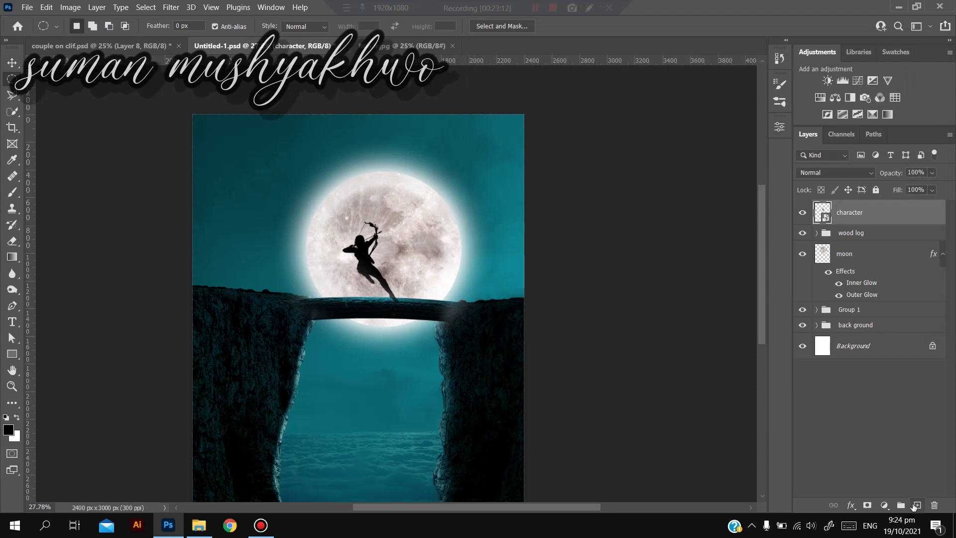
# Place the Tree image from the file folder into the composite and move it onto the right cliff
pyautogui.click(194, 528)
pyautogui.moveTo(561, 150); pyautogui.dragTo(550, 278)
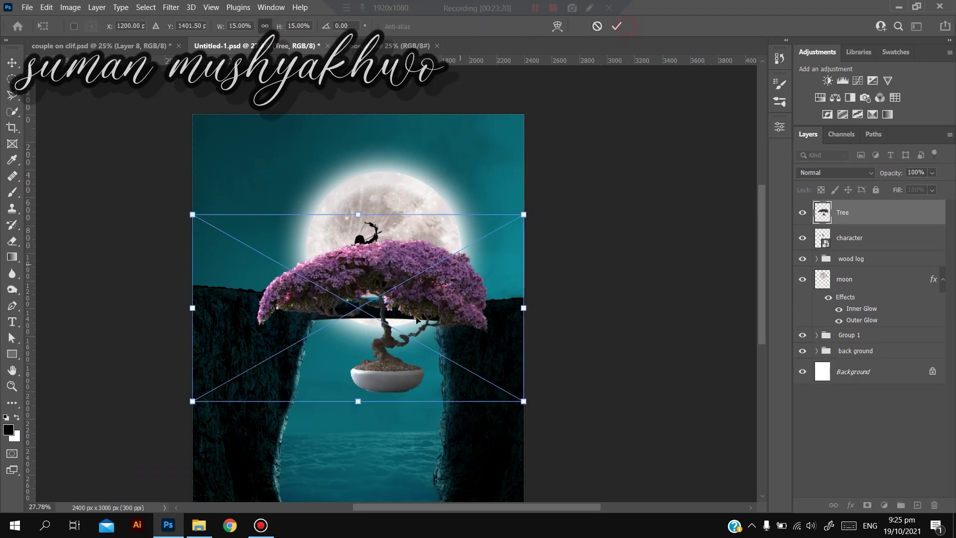
pyautogui.click(616, 26)
pyautogui.moveTo(408, 281); pyautogui.dragTo(528, 249)
pyautogui.scroll(2, 497, 254)
# Rasterize the placed Tree layer
pyautogui.rightClick(902, 213)
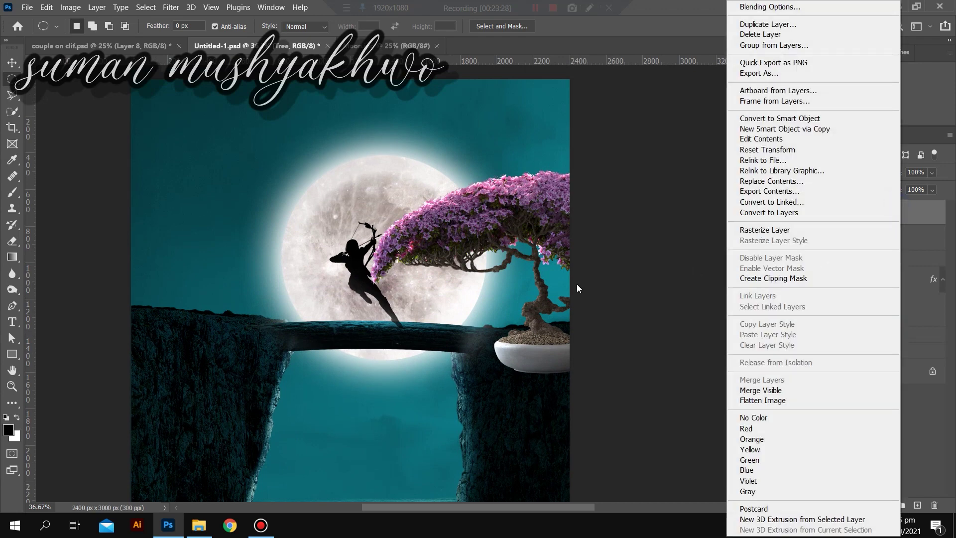
pyautogui.click(576, 289)
pyautogui.press('e')
pyautogui.click(548, 318)
pyautogui.press('Return')
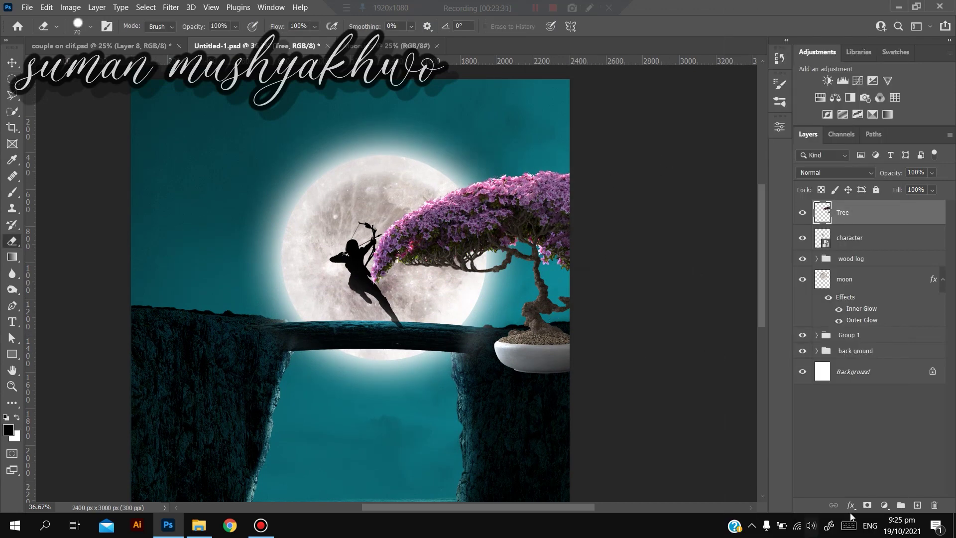
# Add a layer mask to the Tree layer and start painting out the white pot with a soft black brush
pyautogui.click(866, 504)
pyautogui.press('b')
pyautogui.rightClick(532, 393)
pyautogui.press('Escape')
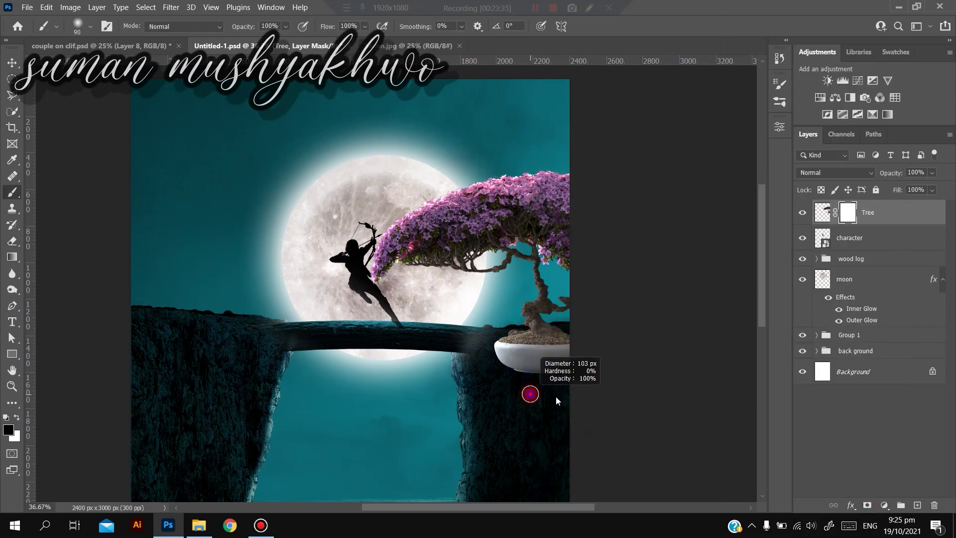
pyautogui.keyDown('alt'); pyautogui.rightClick(531, 394); pyautogui.keyUp('alt')
pyautogui.moveTo(539, 380); pyautogui.dragTo(574, 367)
# Mask away the rest of the pot and its soil, restoring the trunk in white so its base blends into the cliff
pyautogui.scroll(5, 546, 371)
pyautogui.press('x')
pyautogui.moveTo(535, 261); pyautogui.dragTo(537, 257)
pyautogui.press('x')
pyautogui.moveTo(497, 398)
pyautogui.mouseDown()
pyautogui.moveTo(501, 381)
pyautogui.moveTo(572, 354)
pyautogui.mouseUp()
pyautogui.moveTo(559, 375)
pyautogui.mouseDown()
pyautogui.moveTo(515, 376)
pyautogui.moveTo(491, 334)
pyautogui.mouseUp()
pyautogui.moveTo(587, 311); pyautogui.dragTo(446, 327)
pyautogui.press('x')
pyautogui.moveTo(523, 267); pyautogui.dragTo(540, 293)
pyautogui.press('x')
pyautogui.moveTo(511, 329); pyautogui.dragTo(553, 327)
pyautogui.scroll(-2, 603, 299)
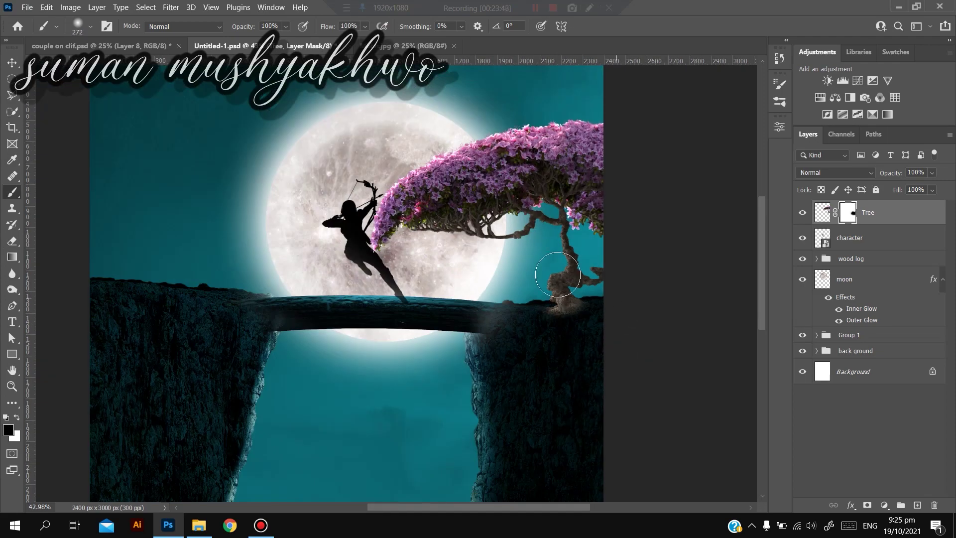
pyautogui.hotkey('ctrl', 't')
pyautogui.rightClick(522, 217)
pyautogui.click(544, 300)
pyautogui.moveTo(541, 210); pyautogui.dragTo(569, 211)
pyautogui.moveTo(401, 206); pyautogui.dragTo(465, 153)
pyautogui.moveTo(626, 255); pyautogui.dragTo(633, 234)
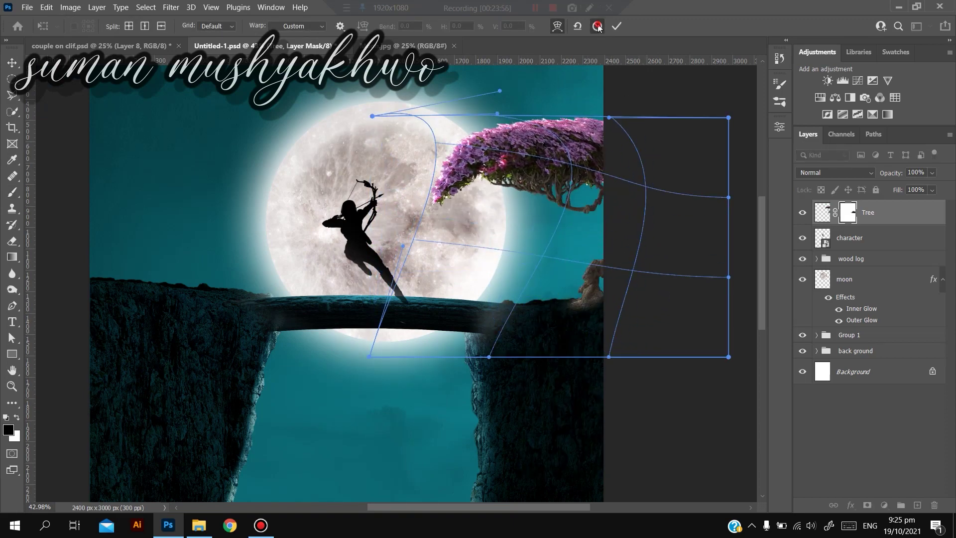
pyautogui.click(596, 26)
# Warp the Tree layer to pull its canopy away from the archer while keeping the trunk base on the cliff
pyautogui.hotkey('ctrl', 't')
pyautogui.rightClick(441, 179)
pyautogui.click(466, 264)
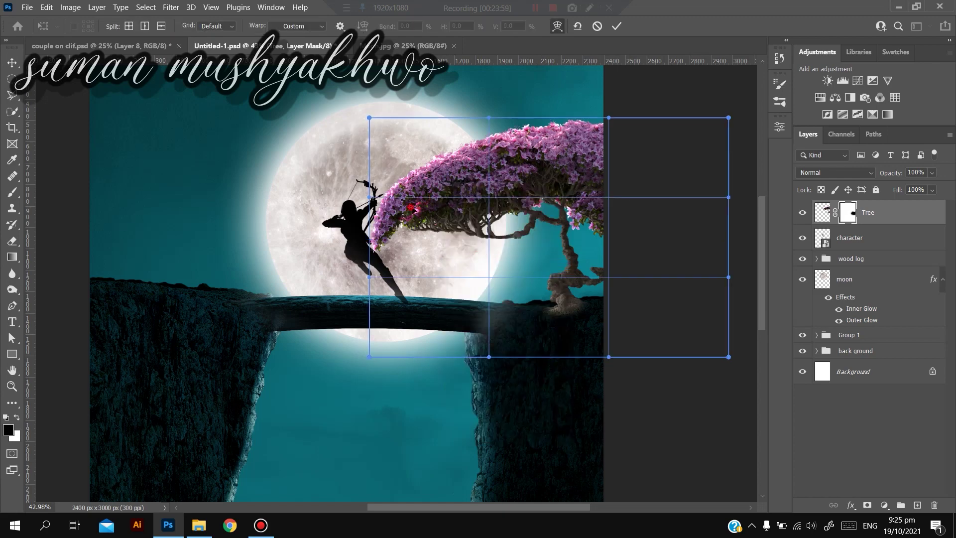
pyautogui.moveTo(463, 218); pyautogui.dragTo(488, 207)
pyautogui.moveTo(579, 302); pyautogui.dragTo(576, 306)
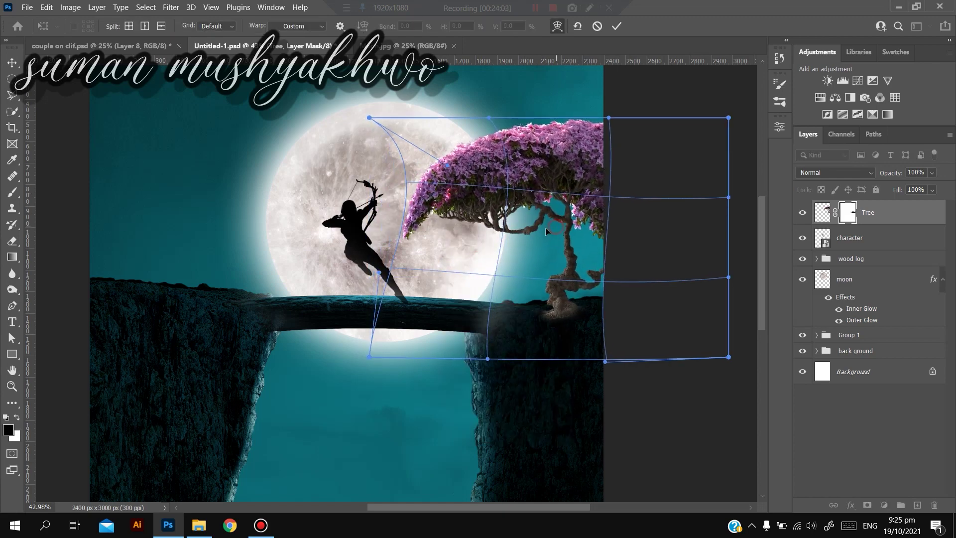
pyautogui.click(616, 26)
# Add a Levels adjustment clipped to the Tree layer and lower its white output level to about 88
pyautogui.press('b')
pyautogui.click(842, 80)
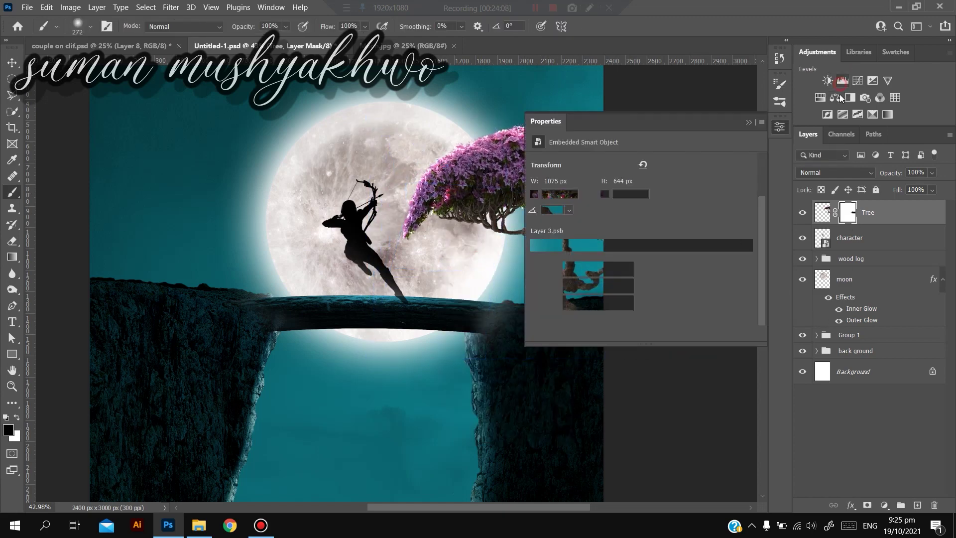
pyautogui.moveTo(730, 288); pyautogui.dragTo(616, 289)
pyautogui.click(672, 333)
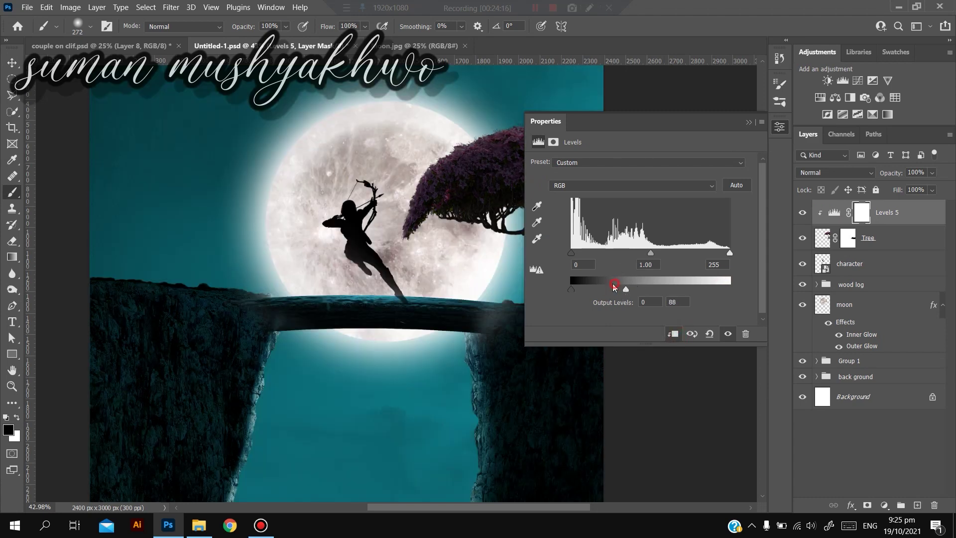
pyautogui.click(753, 123)
# Enlarge the brush and paint black on the tree's Levels mask along the canopy's moon-facing edge to bring back highlights
pyautogui.scroll(3, 468, 204)
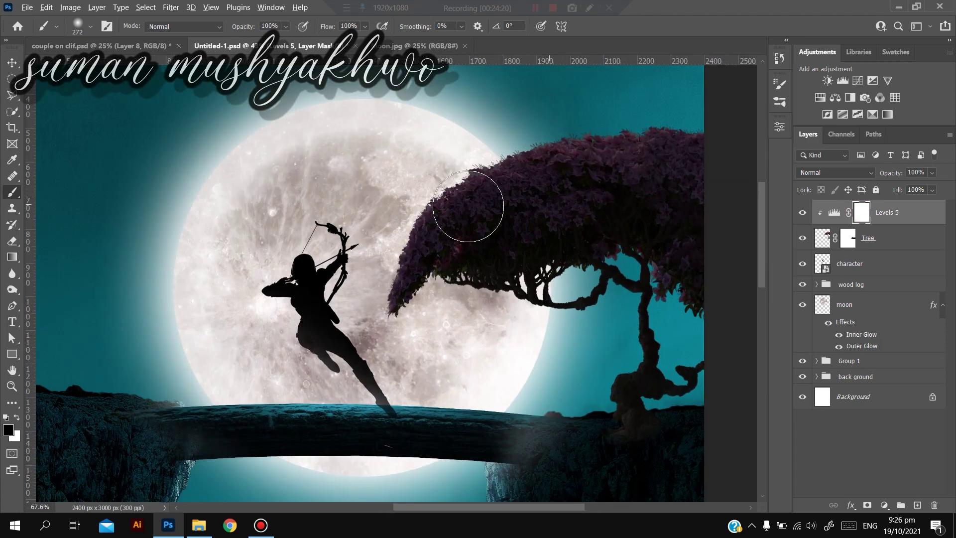
pyautogui.press(']')
pyautogui.press(']')
pyautogui.moveTo(389, 162); pyautogui.dragTo(623, 89)
pyautogui.moveTo(341, 185); pyautogui.dragTo(351, 264)
pyautogui.scroll(-6, 461, 169)
pyautogui.scroll(1, 528, 274)
pyautogui.moveTo(531, 277)
pyautogui.mouseDown()
pyautogui.moveTo(463, 279)
pyautogui.moveTo(516, 307)
pyautogui.moveTo(541, 308)
pyautogui.mouseUp()
# Switch to a 62 px Hard Round brush and paint the Levels mask along the underside of the long branch
pyautogui.scroll(14, 525, 289)
pyautogui.moveTo(427, 247)
pyautogui.mouseDown()
pyautogui.moveTo(497, 252)
pyautogui.moveTo(337, 207)
pyautogui.mouseUp()
pyautogui.rightClick(425, 241)
pyautogui.doubleClick(446, 350)
pyautogui.click(386, 222)
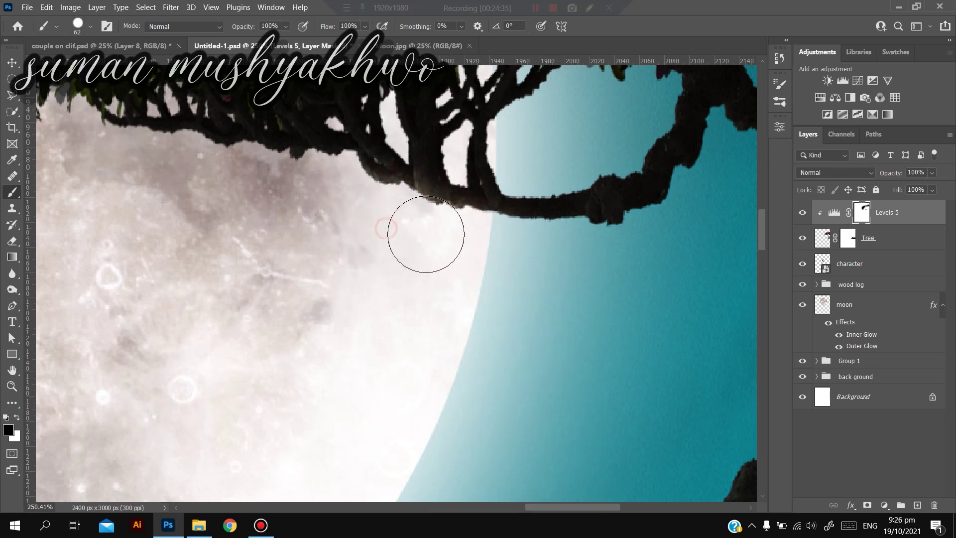
pyautogui.rightClick(525, 257)
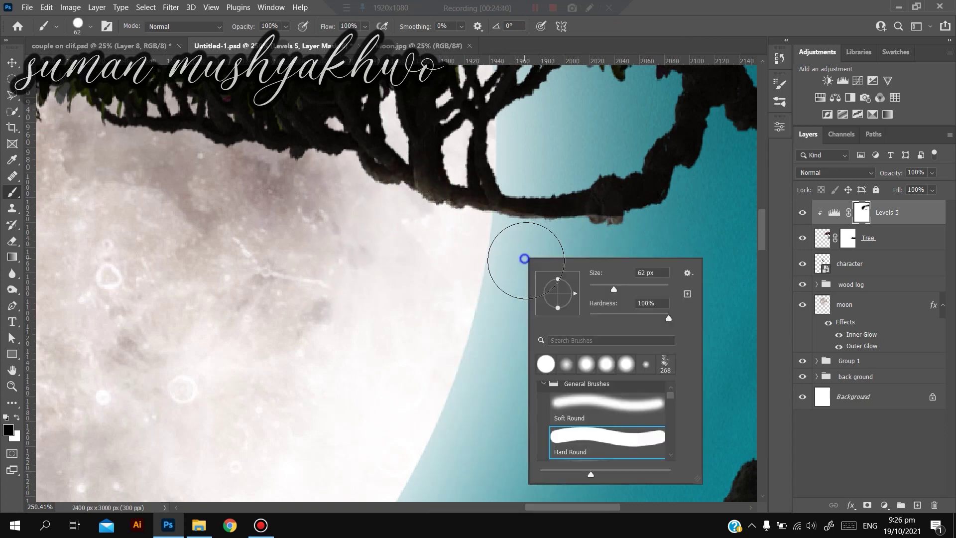
pyautogui.click(479, 257)
# Paint the Levels mask down the moon-facing edge of the trunk to reveal a thin rim highlight
pyautogui.hscroll(4, 662, 230)
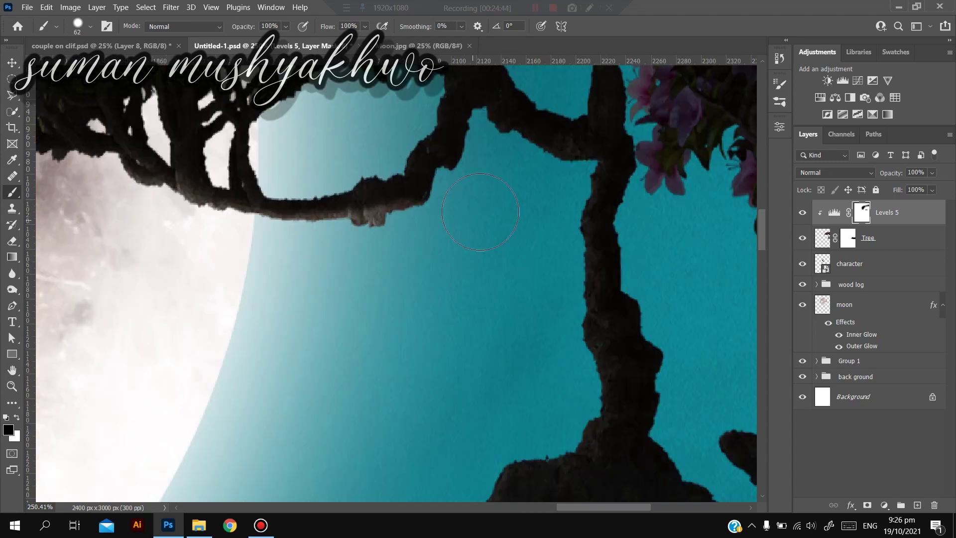
pyautogui.moveTo(553, 244); pyautogui.dragTo(547, 323)
pyautogui.scroll(-1, 547, 361)
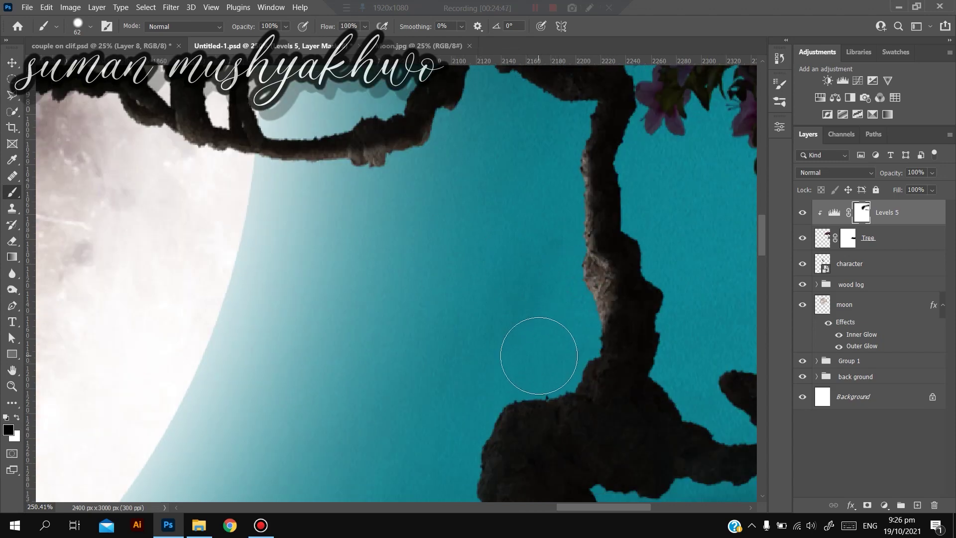
pyautogui.rightClick(552, 373)
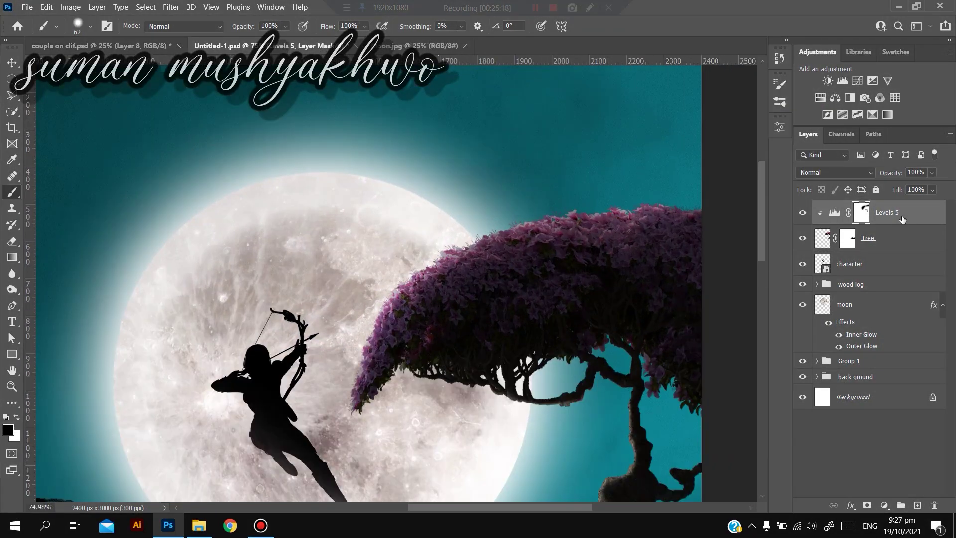
# Add a Hue/Saturation adjustment above the tree's Levels layer and discard the Color Balance adjustment tried first
pyautogui.scroll(-5, 454, 228)
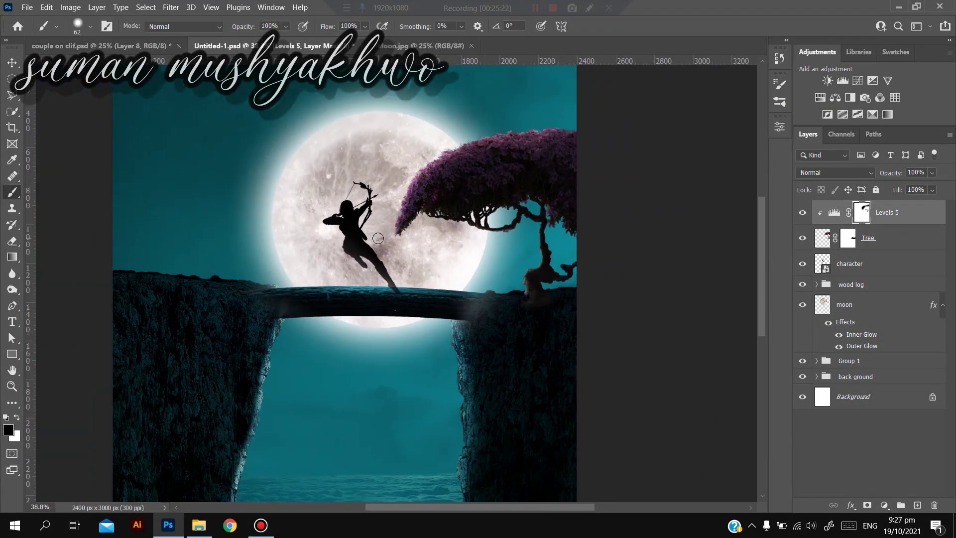
pyautogui.scroll(-3, 454, 229)
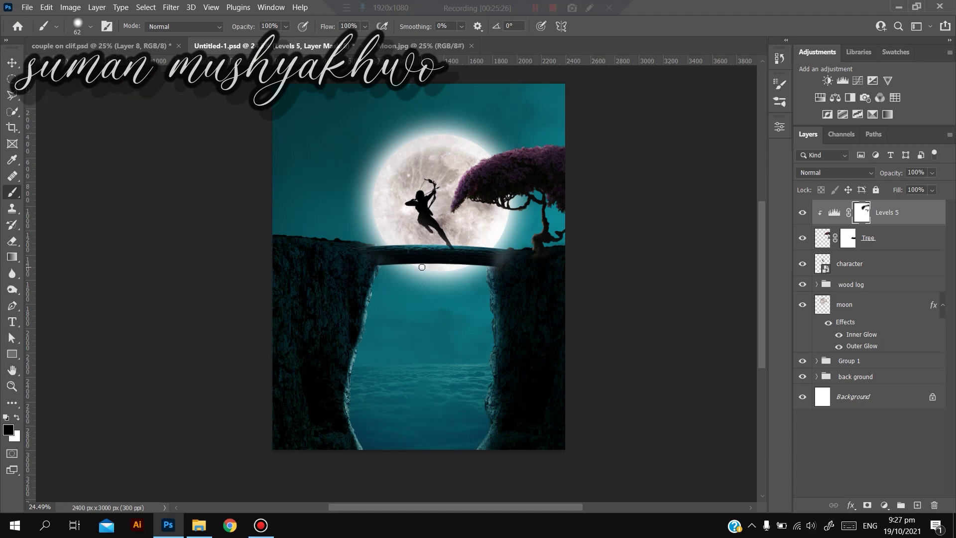
pyautogui.scroll(4, 478, 258)
pyautogui.scroll(8, 617, 293)
pyautogui.scroll(-5, 614, 301)
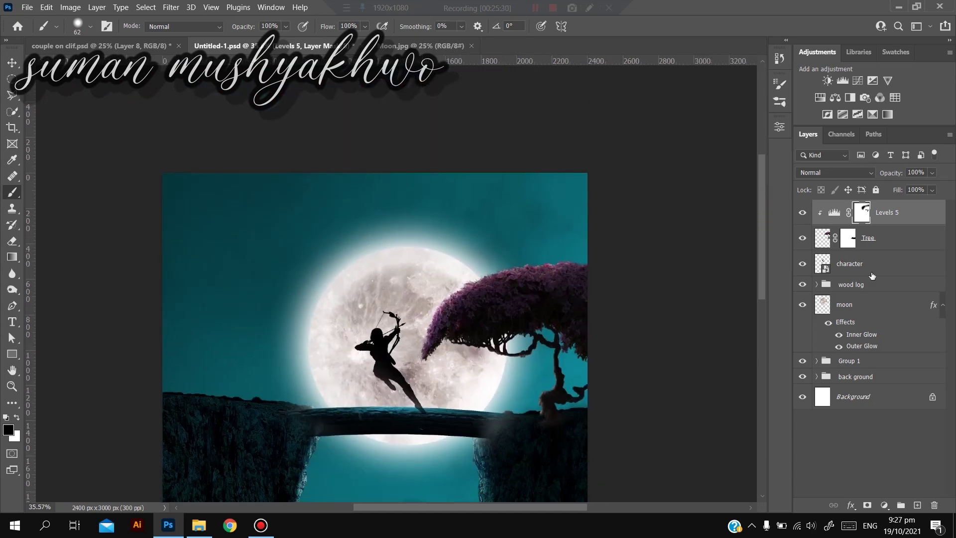
pyautogui.click(835, 97)
pyautogui.click(748, 122)
pyautogui.click(820, 98)
pyautogui.moveTo(881, 242); pyautogui.dragTo(934, 504)
# Enable Colorize on the Hue/Saturation adjustment, clip it to the Tree layer and set its hue to 188
pyautogui.click(615, 281)
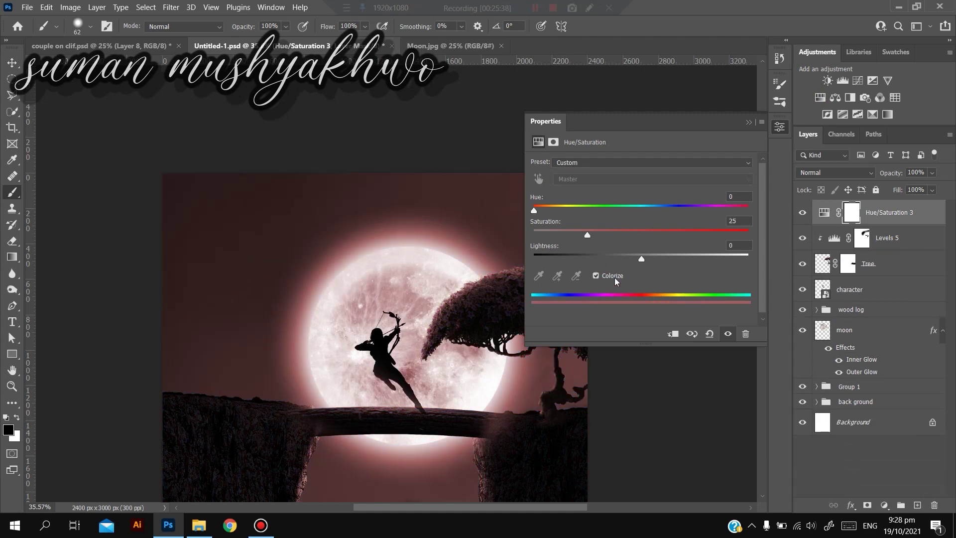
pyautogui.click(673, 335)
pyautogui.moveTo(615, 208); pyautogui.dragTo(646, 211)
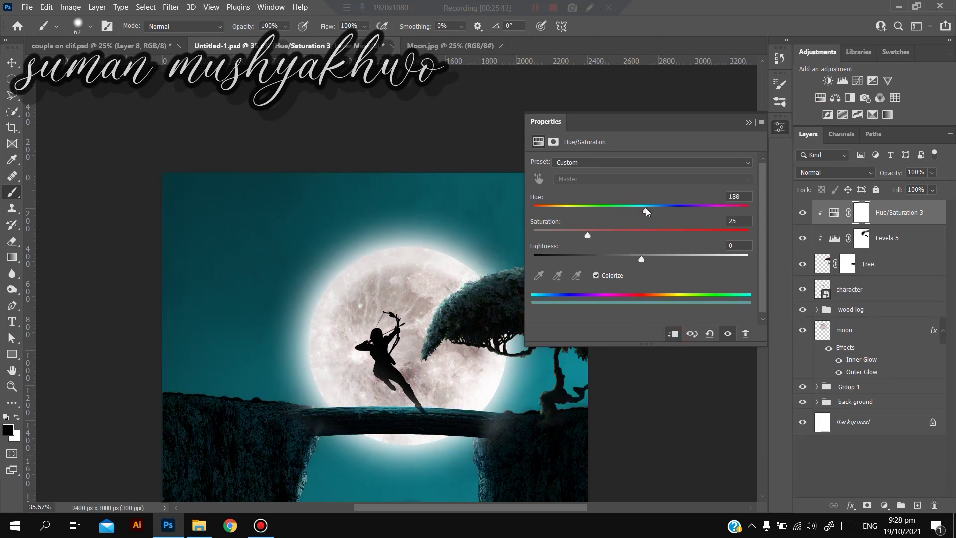
# Try hue 196, saturation 27 and lightness -35 on the tree's Hue/Saturation adjustment and delete that adjustment layer
pyautogui.moveTo(641, 259); pyautogui.dragTo(603, 258)
pyautogui.scroll(4, 457, 327)
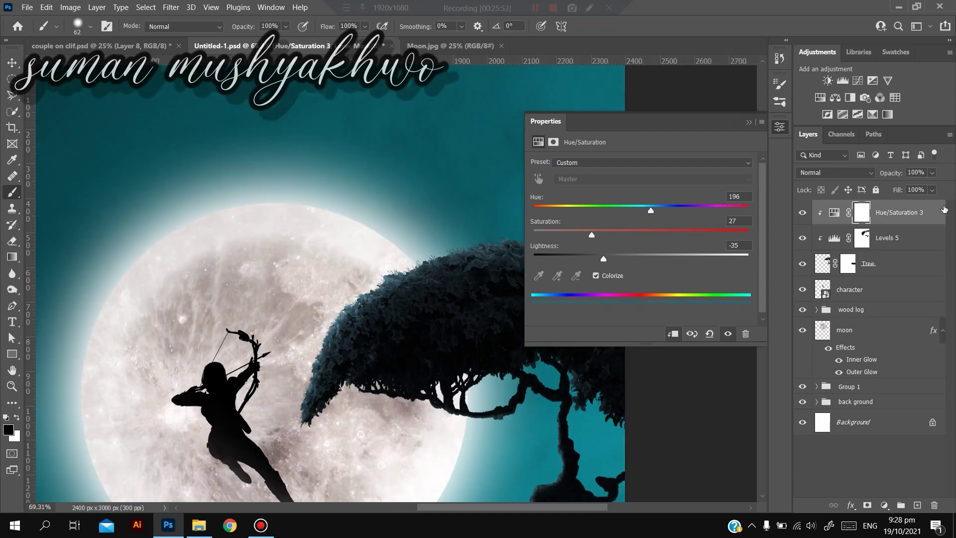
pyautogui.moveTo(944, 208); pyautogui.dragTo(934, 505)
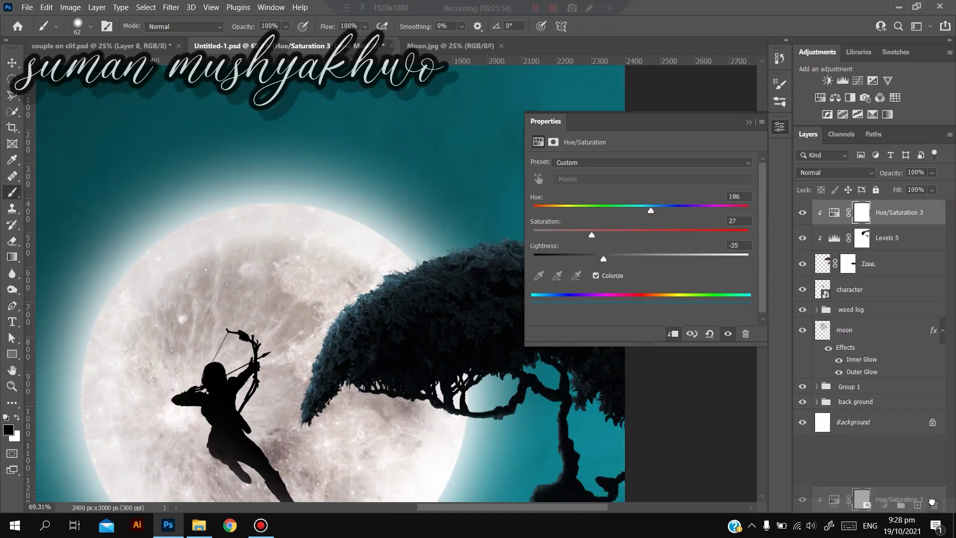
# Add a Selective Color adjustment clipped to the tree and set Reds to cyan -95, magenta +63, yellow +22 and black +100
pyautogui.click(884, 505)
pyautogui.click(882, 501)
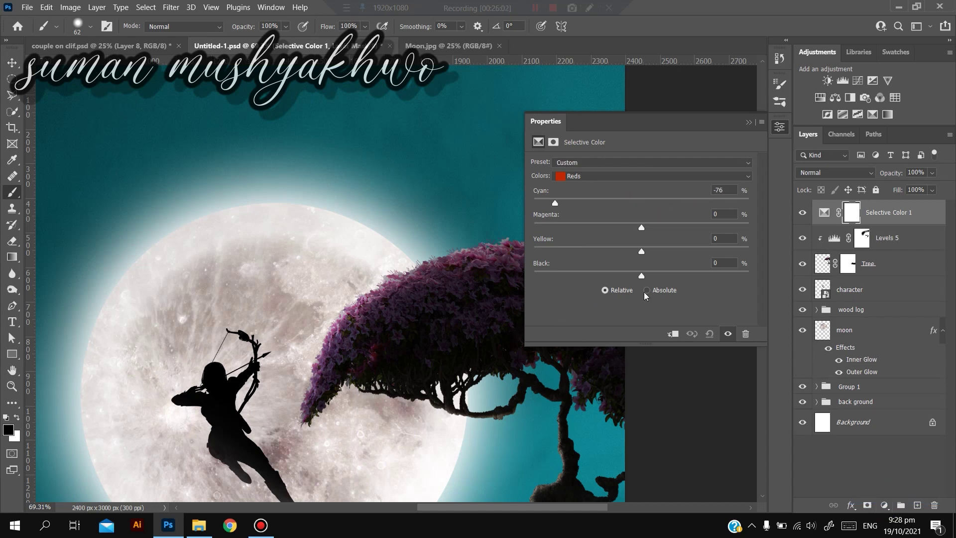
pyautogui.click(673, 334)
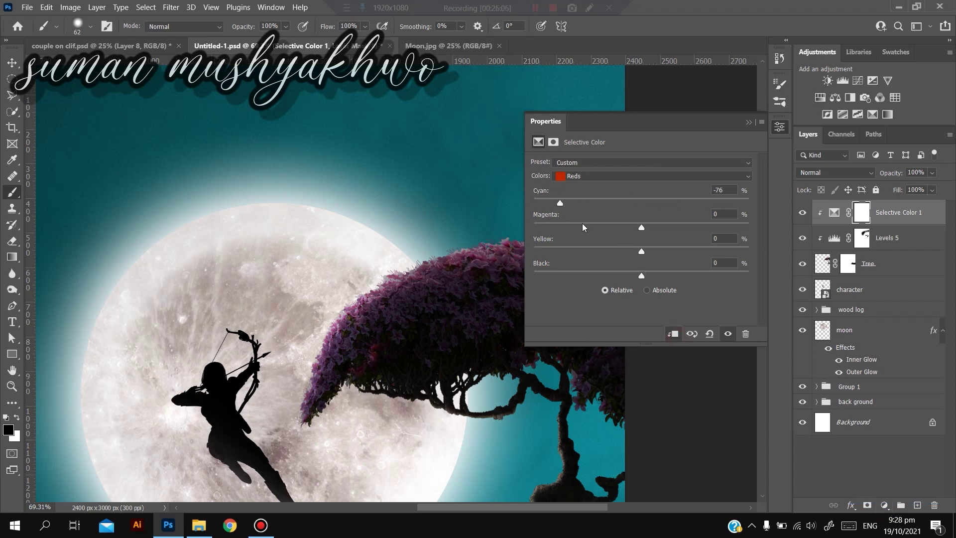
pyautogui.click(581, 175)
pyautogui.click(578, 220)
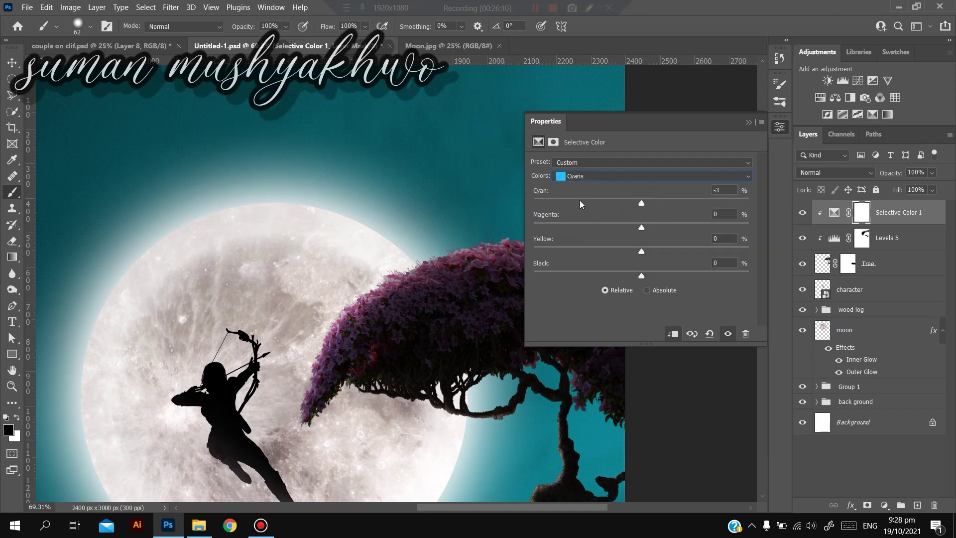
pyautogui.click(612, 177)
pyautogui.click(599, 188)
pyautogui.moveTo(586, 258); pyautogui.dragTo(759, 289)
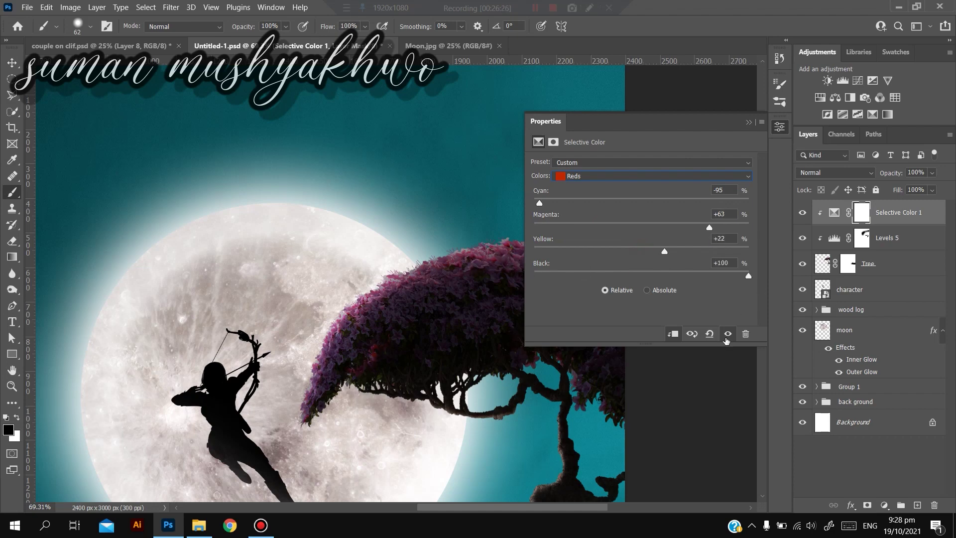
pyautogui.click(747, 123)
# Add a Color Balance adjustment clipped to the tree with midtones at Cyan-Red -84 and Yellow-Blue +29
pyautogui.scroll(-4, 460, 317)
pyautogui.scroll(6, 460, 317)
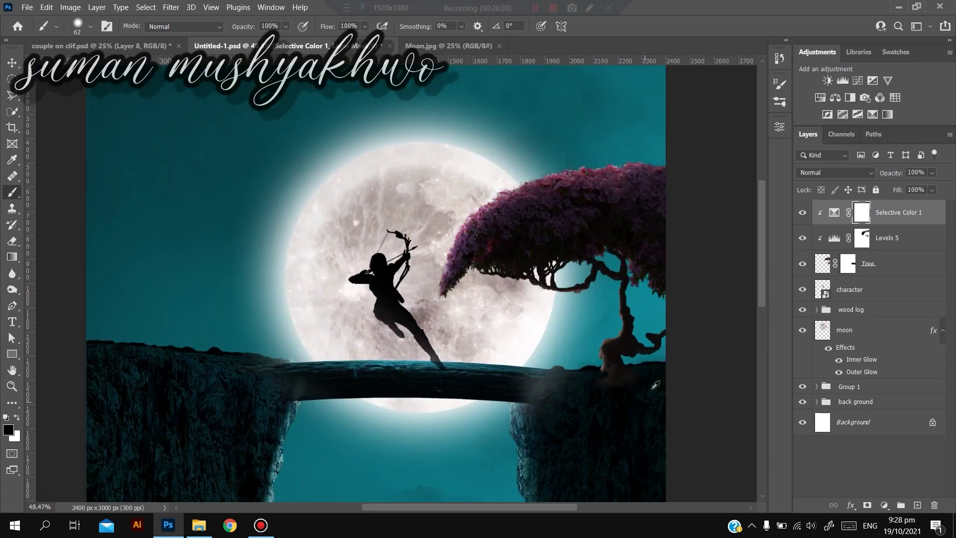
pyautogui.click(835, 98)
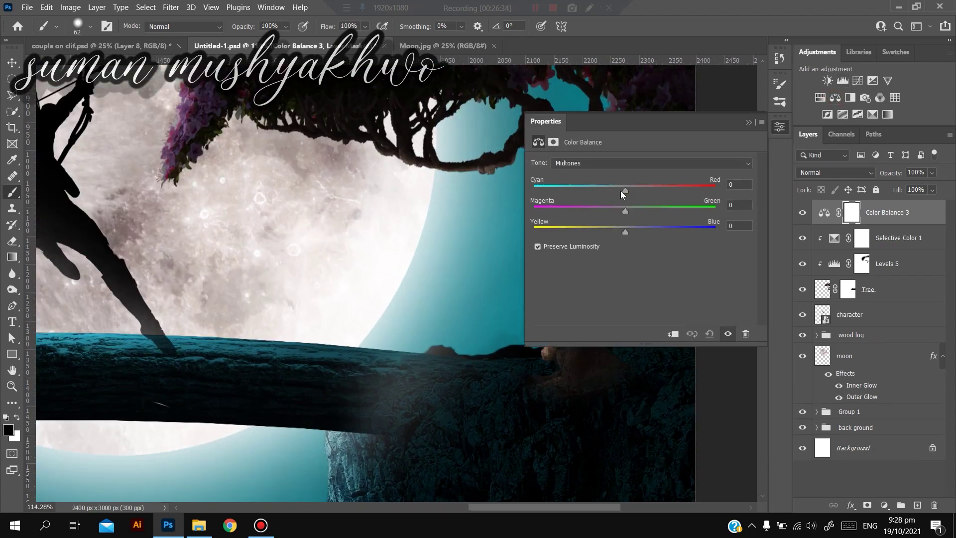
pyautogui.scroll(-3, 417, 201)
pyautogui.click(672, 333)
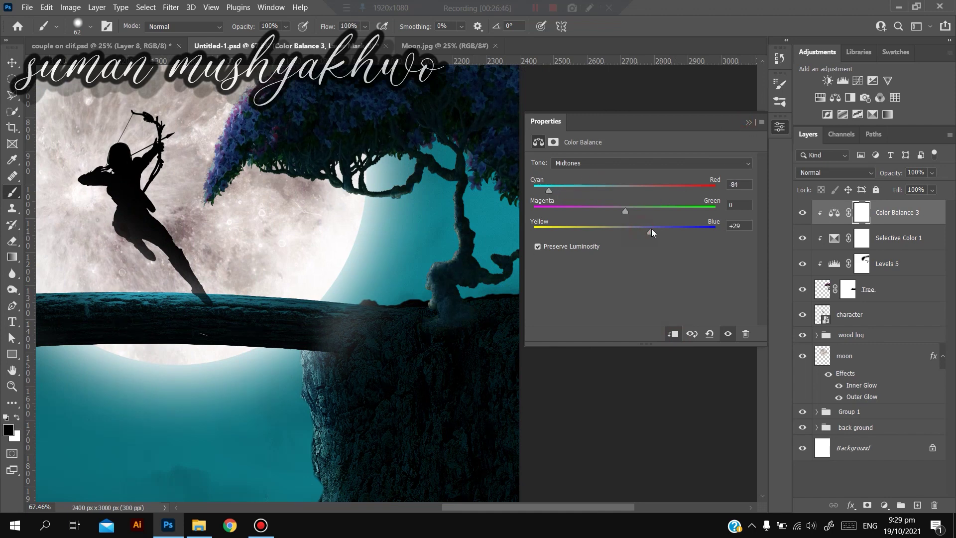
pyautogui.click(747, 122)
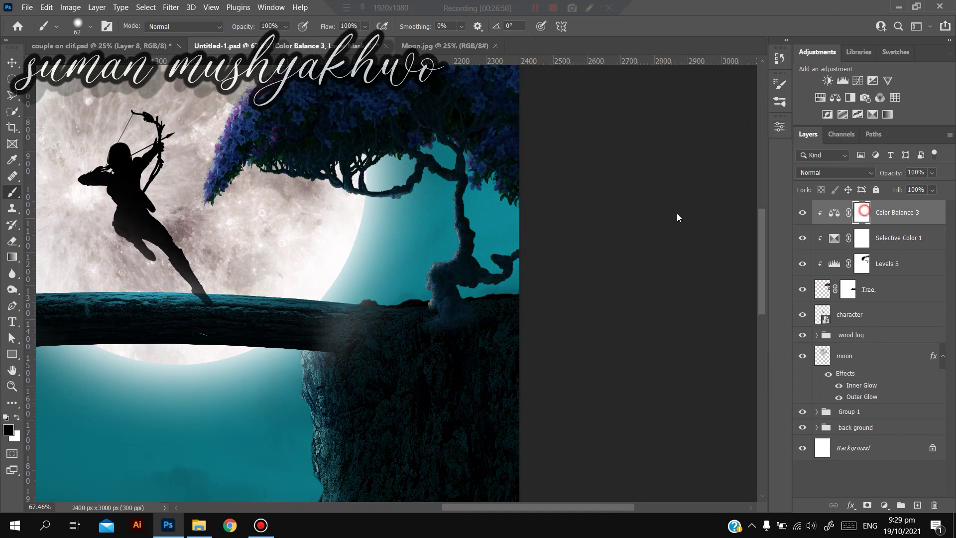
# Paint the Color Balance mask over the tree's canopy with a large soft brush, limiting the blue tint to the trunk and branches
pyautogui.scroll(-5, 364, 187)
pyautogui.moveTo(347, 160); pyautogui.dragTo(379, 160)
pyautogui.moveTo(347, 160)
pyautogui.mouseDown()
pyautogui.moveTo(298, 147)
pyautogui.moveTo(403, 152)
pyautogui.moveTo(310, 158)
pyautogui.moveTo(301, 182)
pyautogui.mouseUp()
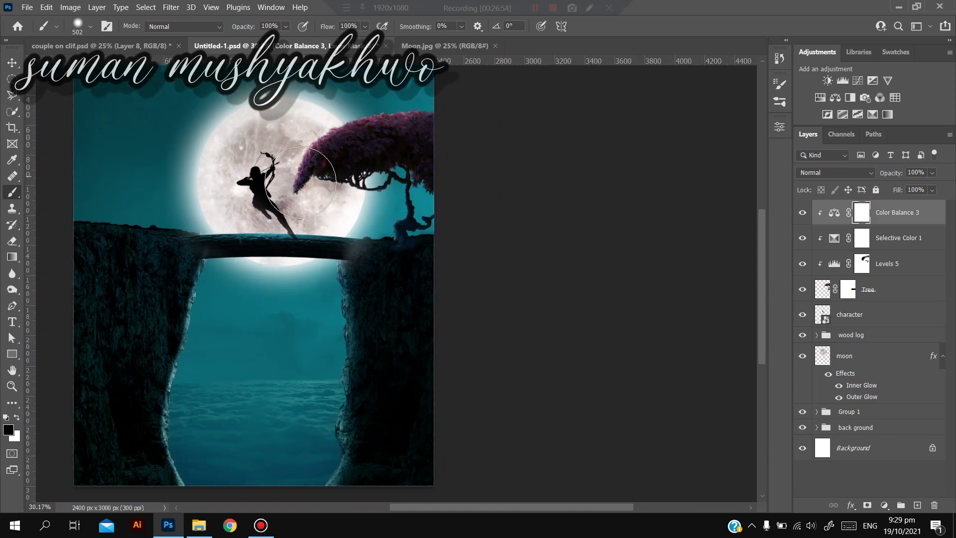
pyautogui.scroll(6, 399, 220)
pyautogui.press('x')
pyautogui.press('z')
pyautogui.press('b')
pyautogui.moveTo(415, 249)
pyautogui.mouseDown()
pyautogui.moveTo(341, 249)
pyautogui.moveTo(378, 249)
pyautogui.moveTo(417, 174)
pyautogui.moveTo(316, 154)
pyautogui.mouseUp()
pyautogui.press('x')
pyautogui.press('x')
pyautogui.scroll(-6, 349, 169)
pyautogui.moveTo(344, 116); pyautogui.dragTo(399, 220)
pyautogui.moveTo(405, 258); pyautogui.dragTo(428, 259)
pyautogui.press('x')
pyautogui.scroll(-3, 343, 215)
pyautogui.moveTo(338, 220); pyautogui.dragTo(385, 230)
pyautogui.scroll(-2, 385, 229)
pyautogui.scroll(4, 335, 309)
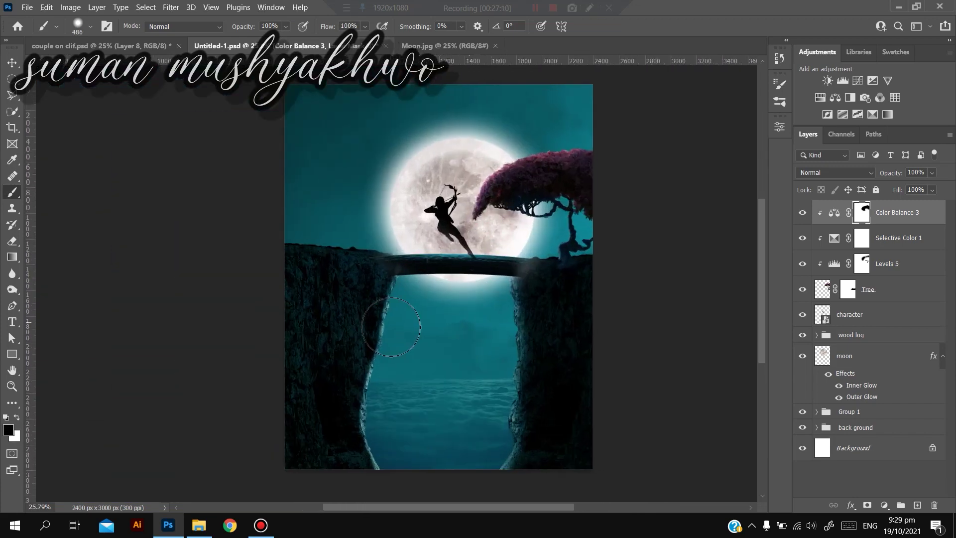
pyautogui.scroll(2, 391, 327)
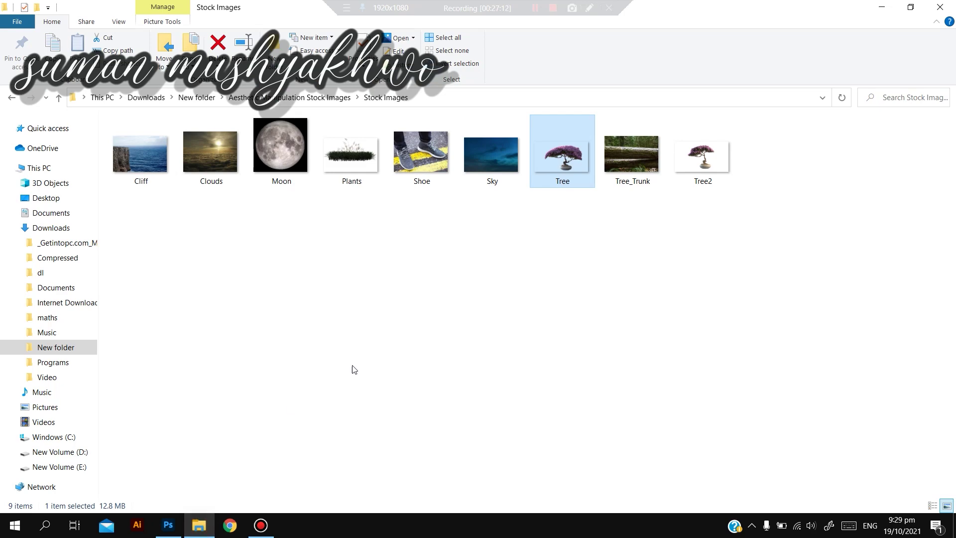
# Place the Tree2 image on the left cliff, flipped horizontally so its canopy reaches toward the moon
pyautogui.moveTo(695, 159); pyautogui.dragTo(268, 242)
pyautogui.rightClick(319, 265)
pyautogui.click(343, 486)
pyautogui.scroll(3, 269, 242)
pyautogui.rightClick(272, 210)
pyautogui.click(326, 341)
pyautogui.moveTo(277, 172); pyautogui.dragTo(319, 161)
pyautogui.moveTo(250, 293); pyautogui.dragTo(249, 304)
pyautogui.click(617, 26)
# Add a layer mask to Tree2 and paint out the edges of its base with a smaller brush to blend it into the cliff
pyautogui.scroll(5, 268, 290)
pyautogui.scroll(2, 266, 291)
pyautogui.click(867, 505)
pyautogui.press('[')
pyautogui.press('[')
pyautogui.press('[')
pyautogui.moveTo(189, 413)
pyautogui.mouseDown()
pyautogui.moveTo(228, 421)
pyautogui.moveTo(180, 420)
pyautogui.mouseUp()
pyautogui.scroll(-2, 380, 389)
# Add a Levels adjustment clipped to Tree2 with its white output level lowered to 52
pyautogui.click(842, 80)
pyautogui.moveTo(729, 289); pyautogui.dragTo(603, 289)
pyautogui.hotkey('ctrl', 'alt', 'g')
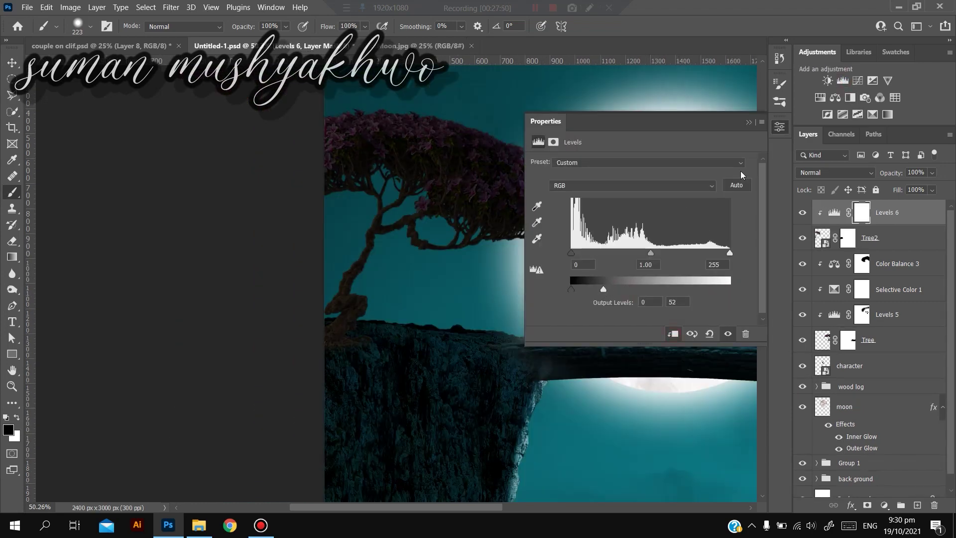
pyautogui.click(749, 121)
# Paint the new Levels mask over the moon-facing part of Tree2's canopy with a large soft brush to bring back its highlights
pyautogui.moveTo(560, 167)
pyautogui.mouseDown()
pyautogui.moveTo(611, 164)
pyautogui.moveTo(417, 142)
pyautogui.mouseUp()
pyautogui.rightClick(598, 159)
pyautogui.click(674, 301)
pyautogui.press('x')
pyautogui.moveTo(416, 180)
pyautogui.mouseDown()
pyautogui.moveTo(476, 232)
pyautogui.moveTo(435, 224)
pyautogui.mouseUp()
pyautogui.press('x')
pyautogui.moveTo(578, 160); pyautogui.dragTo(446, 89)
pyautogui.scroll(-1, 403, 286)
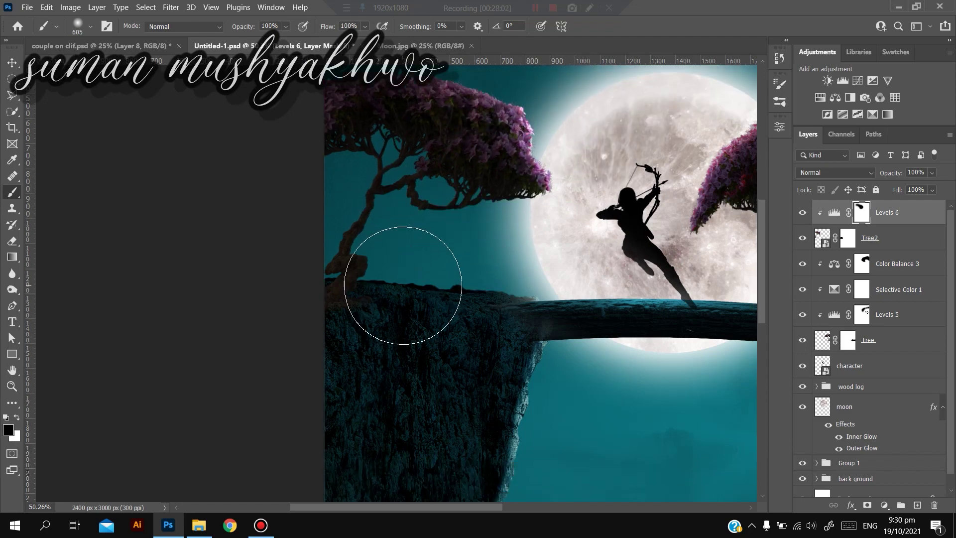
# Paint the Levels mask along the moon-facing edges of Tree2's trunk and lower branches to reveal a thin rim light
pyautogui.scroll(8, 403, 285)
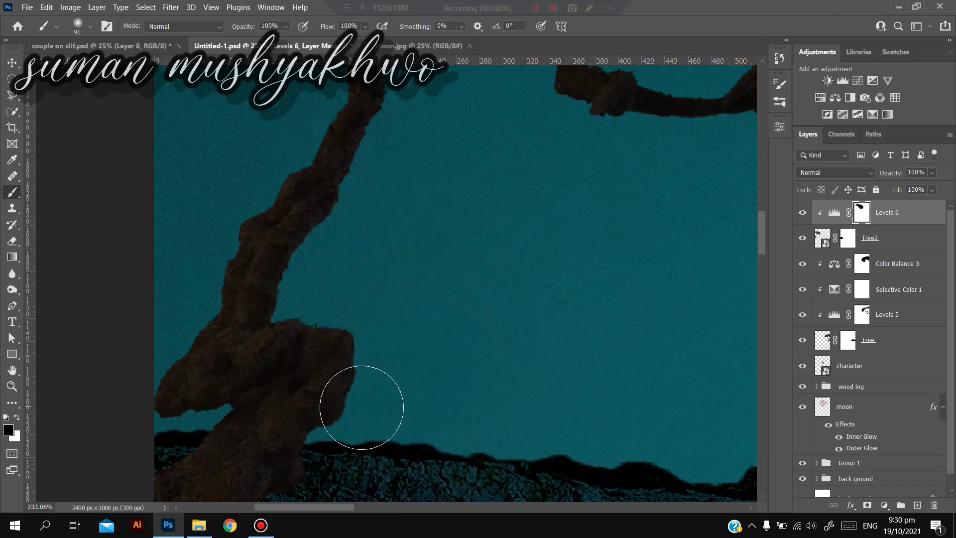
pyautogui.moveTo(359, 409)
pyautogui.mouseDown()
pyautogui.moveTo(371, 267)
pyautogui.moveTo(305, 278)
pyautogui.moveTo(404, 158)
pyautogui.moveTo(336, 308)
pyautogui.mouseUp()
pyautogui.moveTo(337, 217)
pyautogui.mouseDown()
pyautogui.moveTo(444, 178)
pyautogui.moveTo(555, 278)
pyautogui.moveTo(642, 311)
pyautogui.mouseUp()
pyautogui.moveTo(659, 276); pyautogui.dragTo(513, 257)
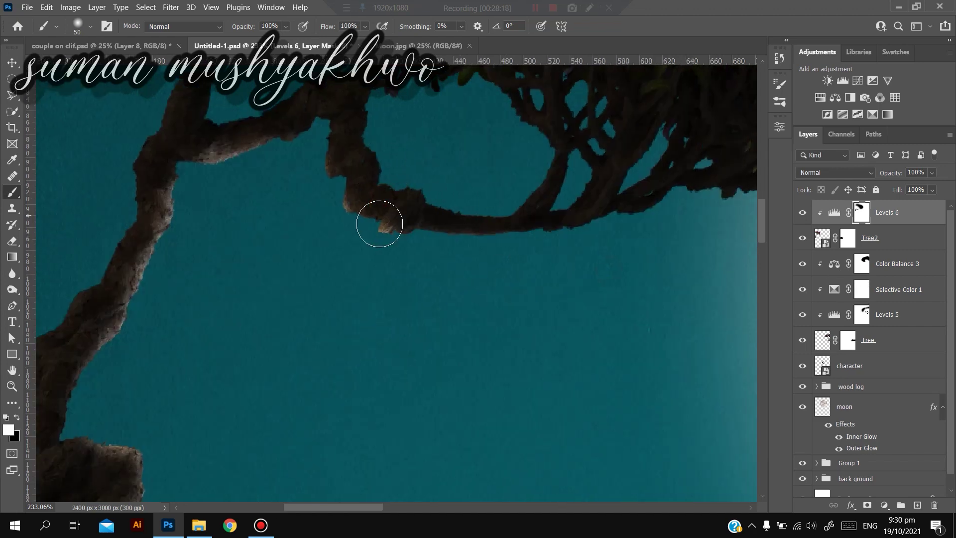
pyautogui.press('x')
pyautogui.scroll(-3, 492, 261)
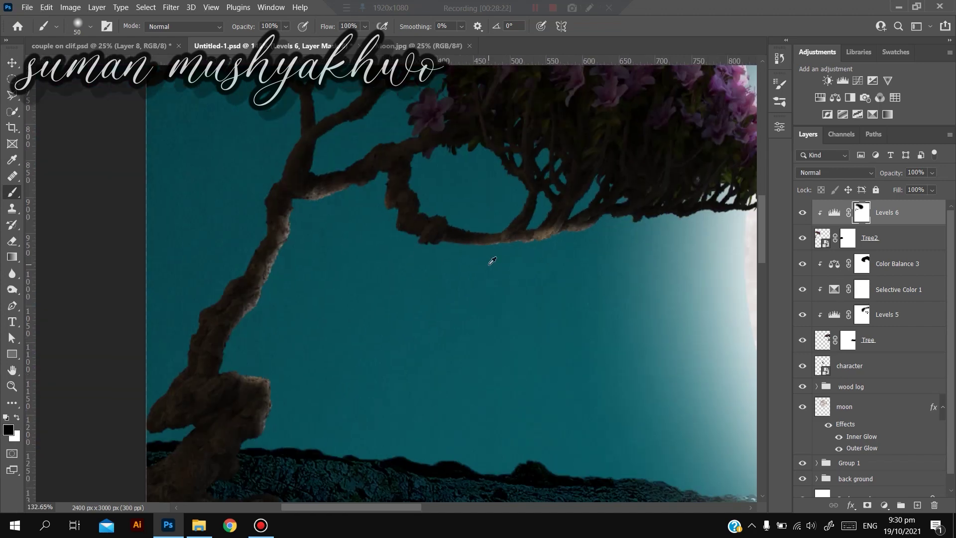
pyautogui.scroll(-5, 492, 260)
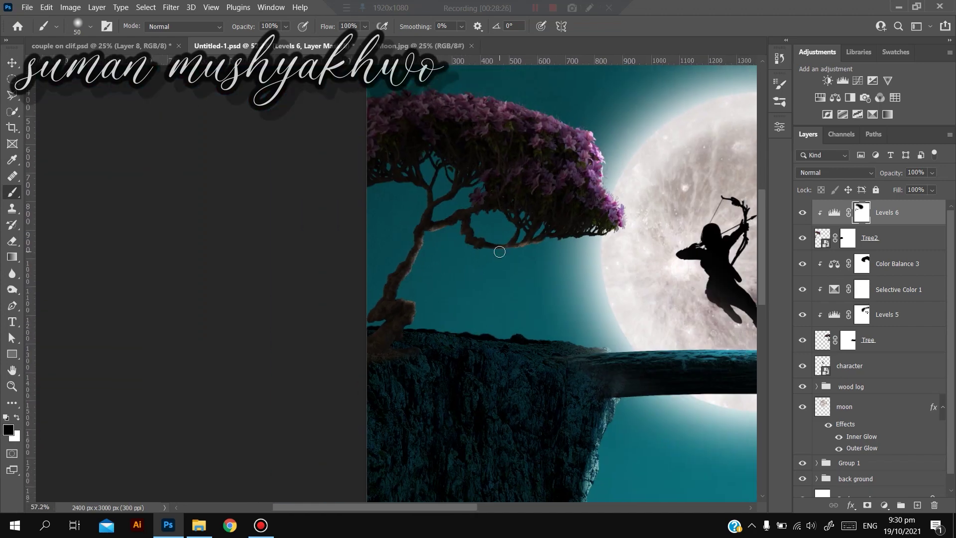
pyautogui.scroll(-1, 499, 256)
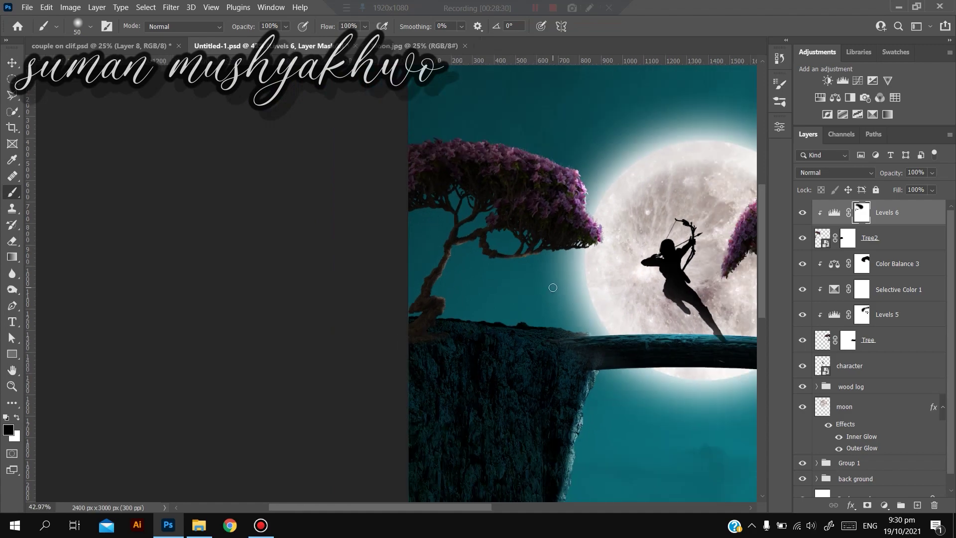
# Lower the white output level of Tree2's Levels adjustment to 37
pyautogui.doubleClick(833, 212)
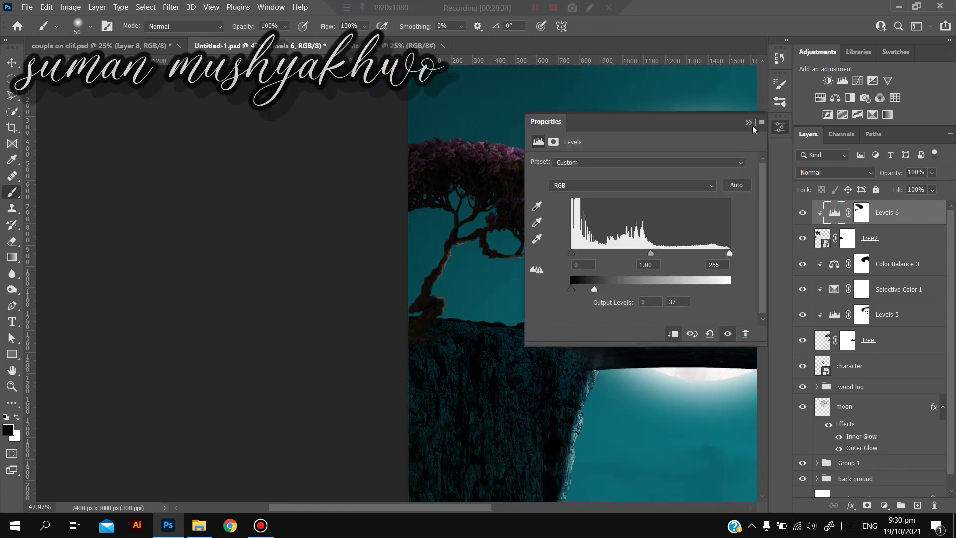
pyautogui.click(749, 123)
pyautogui.scroll(-4, 685, 245)
pyautogui.moveTo(647, 224); pyautogui.dragTo(649, 248)
pyautogui.scroll(5, 619, 242)
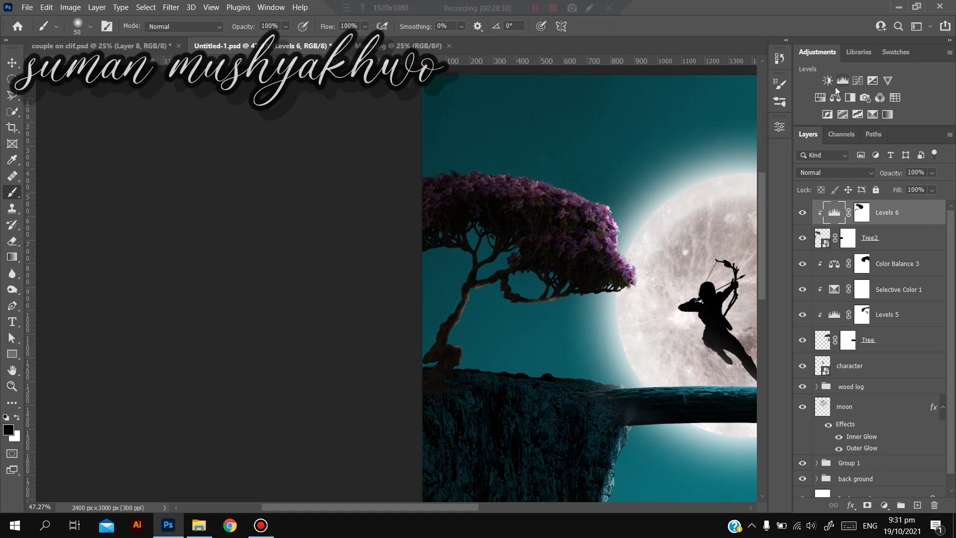
# Add a colorized Hue/Saturation adjustment clipped to Tree2 with hue 194, saturation 49 and lightness -21
pyautogui.click(820, 97)
pyautogui.click(617, 277)
pyautogui.click(673, 333)
pyautogui.click(649, 207)
pyautogui.moveTo(506, 209); pyautogui.dragTo(375, 181)
pyautogui.scroll(8, 361, 290)
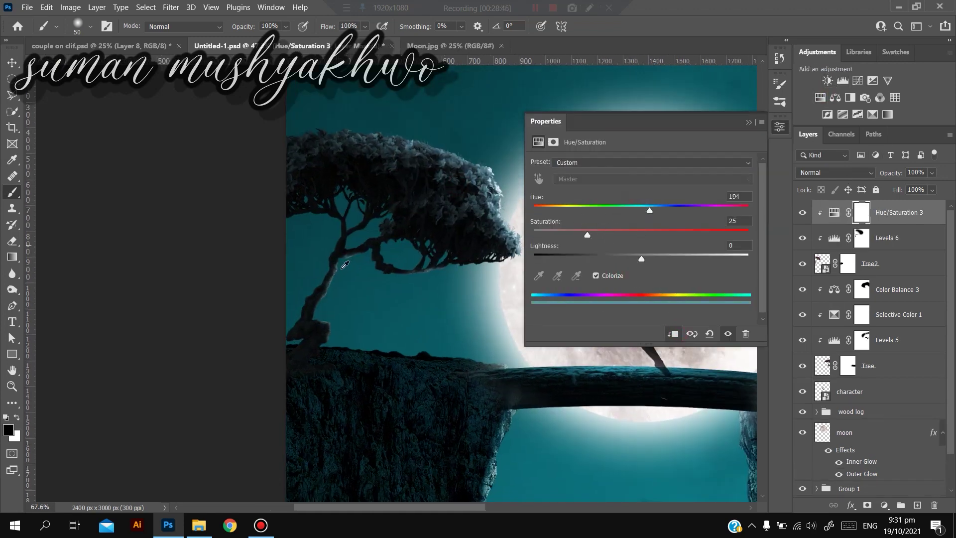
pyautogui.moveTo(653, 240); pyautogui.dragTo(620, 259)
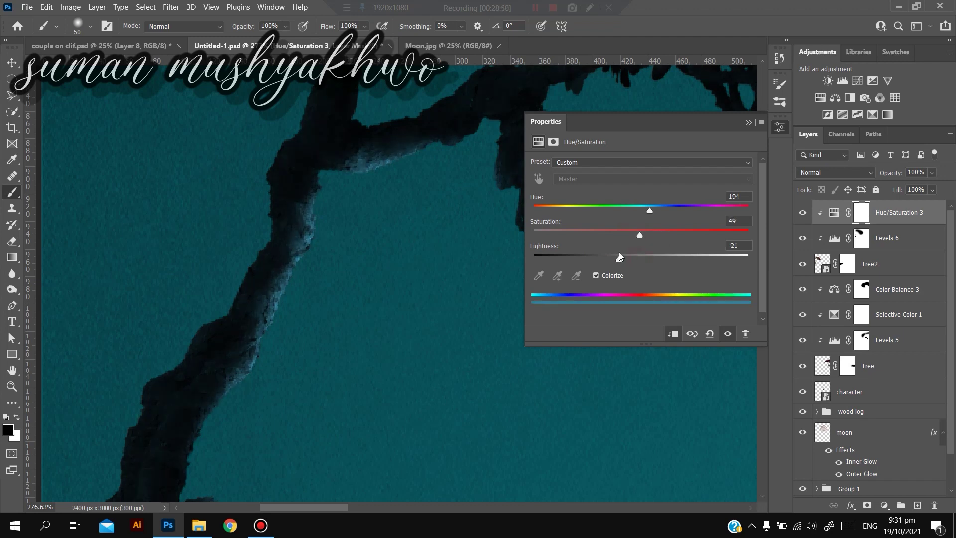
pyautogui.scroll(-7, 418, 234)
pyautogui.click(749, 123)
# Paint the Hue/Saturation mask over Tree2's canopy with a 335 px soft brush to restore the purple blossoms
pyautogui.scroll(-3, 580, 168)
pyautogui.moveTo(580, 168); pyautogui.dragTo(566, 208)
pyautogui.moveTo(539, 161)
pyautogui.mouseDown()
pyautogui.moveTo(572, 163)
pyautogui.moveTo(609, 213)
pyautogui.moveTo(589, 145)
pyautogui.mouseUp()
pyautogui.moveTo(620, 202); pyautogui.dragTo(497, 149)
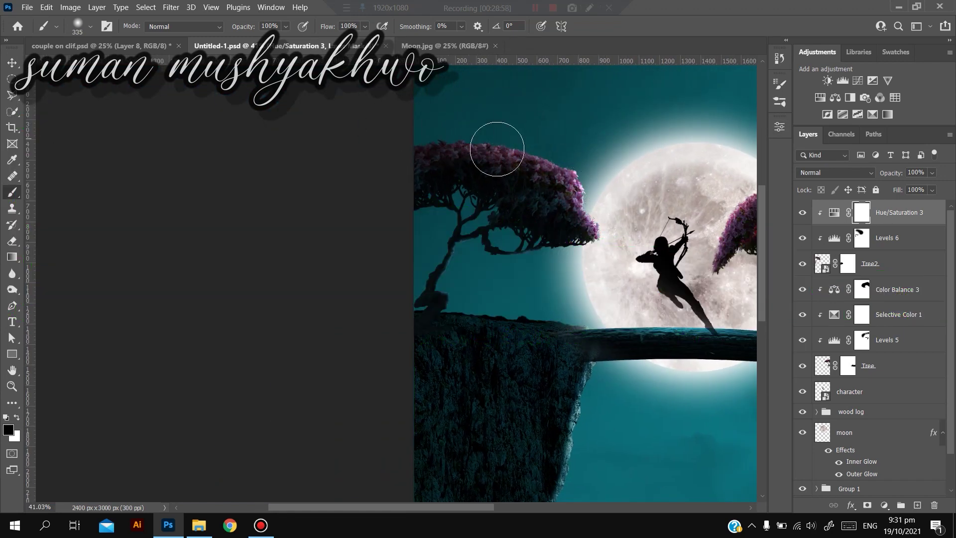
# Duplicate the first tree's Selective Color adjustment above Tree2's Hue/Saturation layer and clip it to Tree2
pyautogui.moveTo(894, 320); pyautogui.dragTo(891, 203)
pyautogui.keyDown('alt'); pyautogui.click(877, 224); pyautogui.keyUp('alt')
pyautogui.scroll(-4, 604, 248)
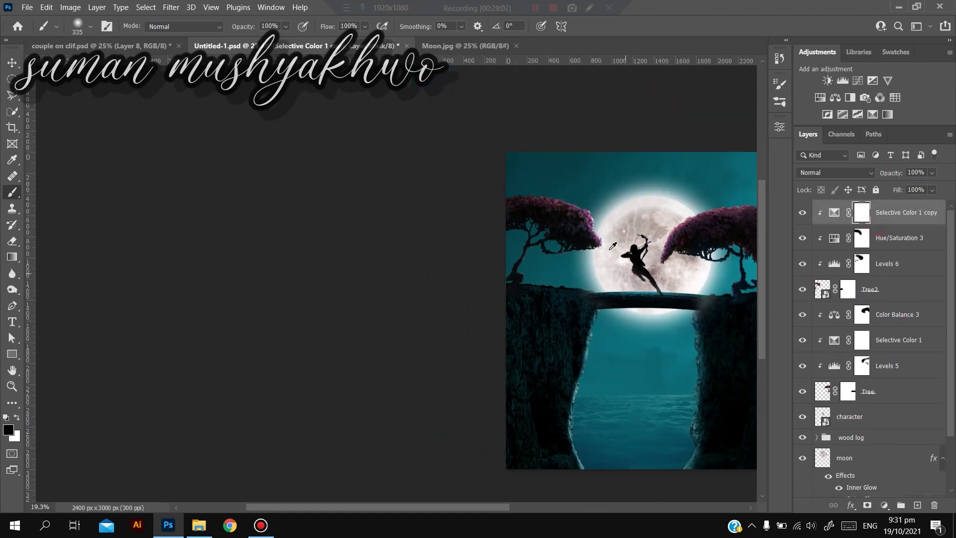
pyautogui.moveTo(642, 268); pyautogui.dragTo(570, 275)
pyautogui.scroll(4, 570, 275)
pyautogui.scroll(-3, 570, 275)
pyautogui.scroll(2, 570, 274)
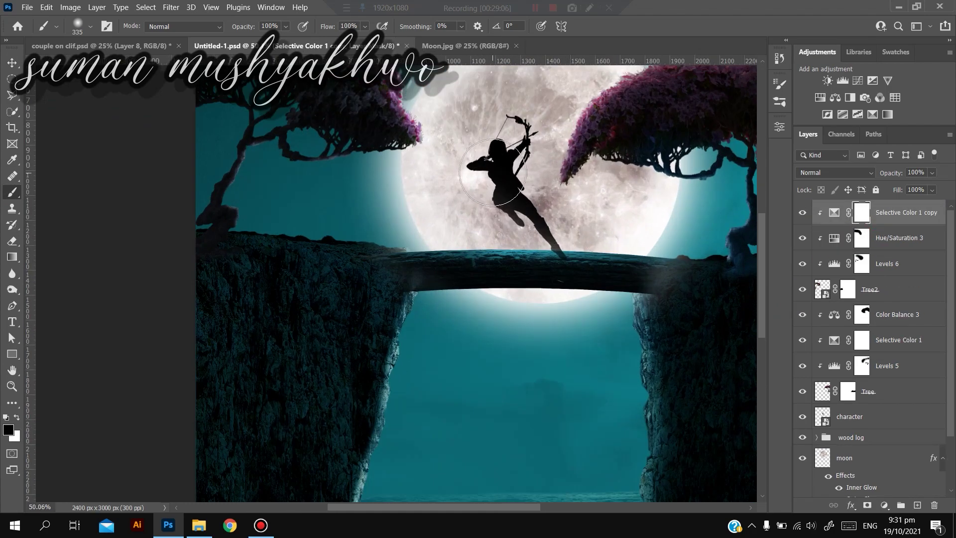
# Group both trees with all their adjustment layers and name the group tree
pyautogui.scroll(-1, 571, 271)
pyautogui.click(846, 391)
pyautogui.keyDown('shift'); pyautogui.click(846, 212); pyautogui.keyUp('shift')
pyautogui.hotkey('ctrl', 'g')
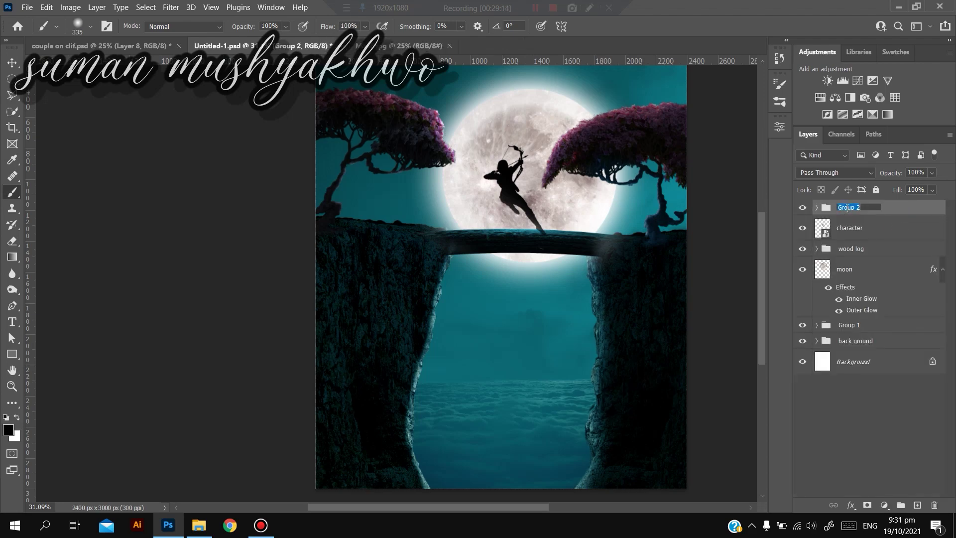
pyautogui.scroll(5, 520, 178)
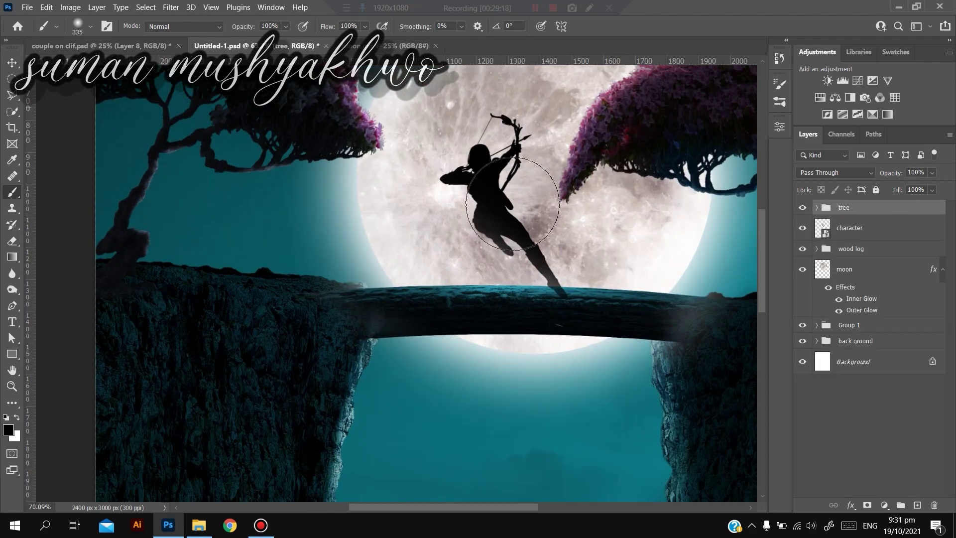
# Create a new layer between the character and the wood log group and dab a white glow behind the archer with a 753 px soft brush
pyautogui.scroll(-2, 476, 266)
pyautogui.scroll(-2, 475, 266)
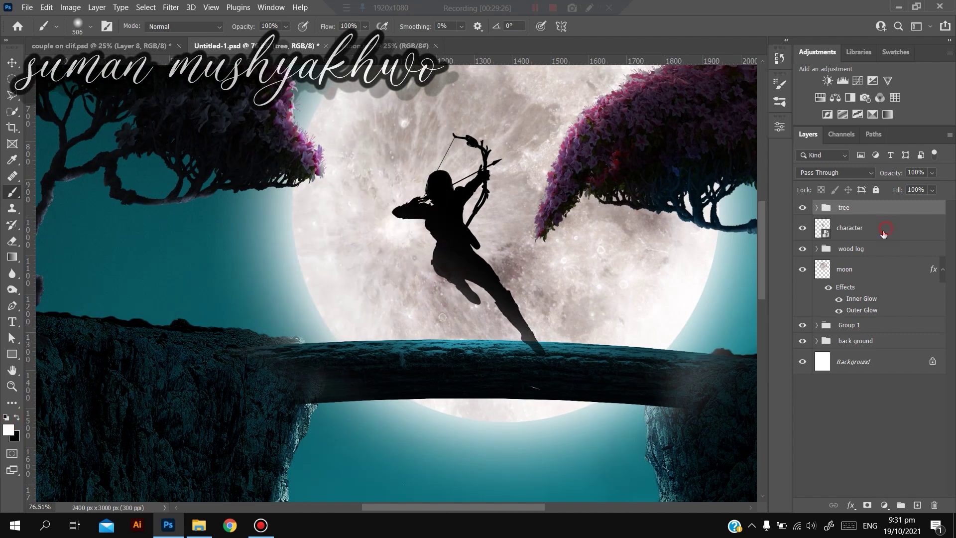
pyautogui.click(886, 230)
pyautogui.click(847, 250)
pyautogui.click(917, 504)
pyautogui.scroll(-3, 482, 134)
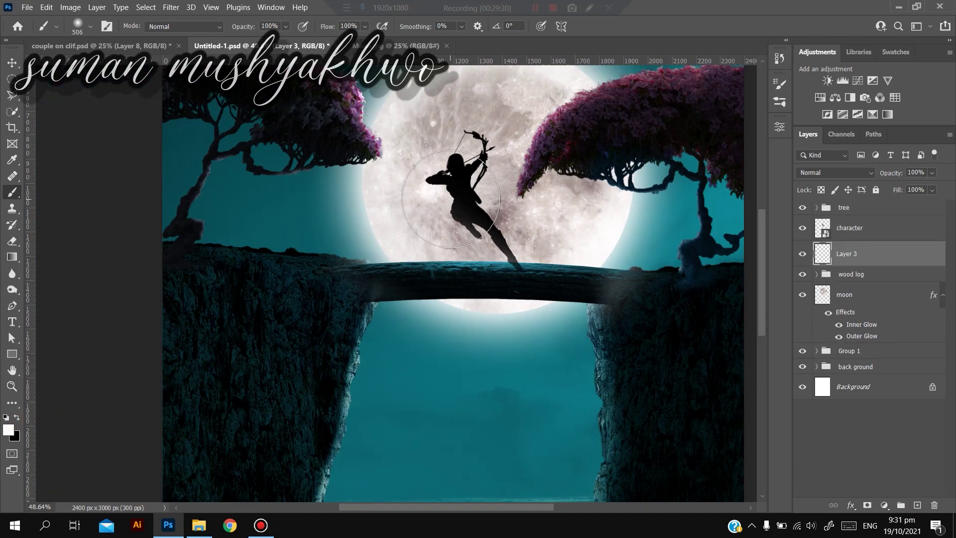
pyautogui.keyDown('alt'); pyautogui.rightClick(450, 201); pyautogui.keyUp('alt')
pyautogui.click(477, 195)
pyautogui.click(503, 254)
pyautogui.click(418, 195)
pyautogui.click(489, 140)
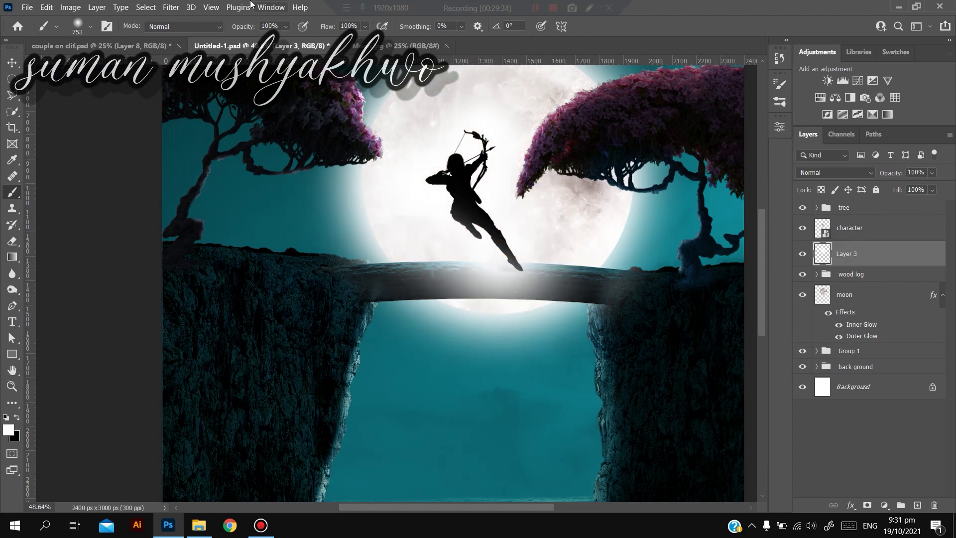
# Apply a 5.0 px Gaussian Blur to the glow layer and lower its opacity to 65%
pyautogui.click(171, 7)
pyautogui.click(261, 156)
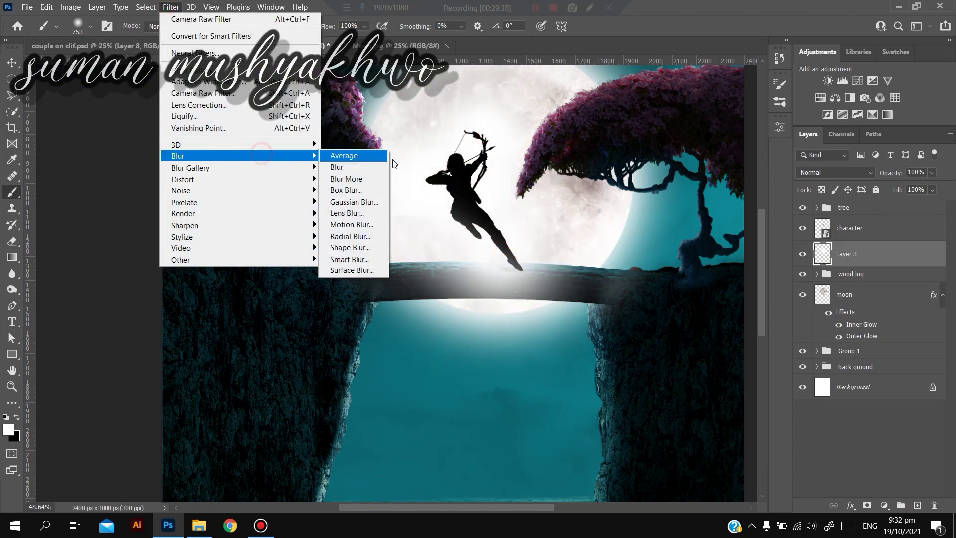
pyautogui.click(354, 201)
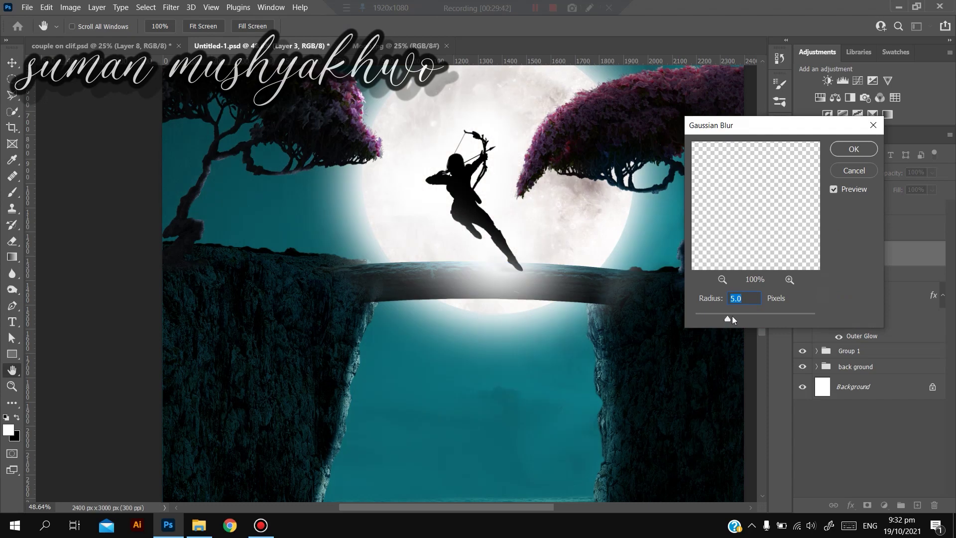
pyautogui.click(853, 149)
pyautogui.moveTo(899, 175); pyautogui.dragTo(881, 175)
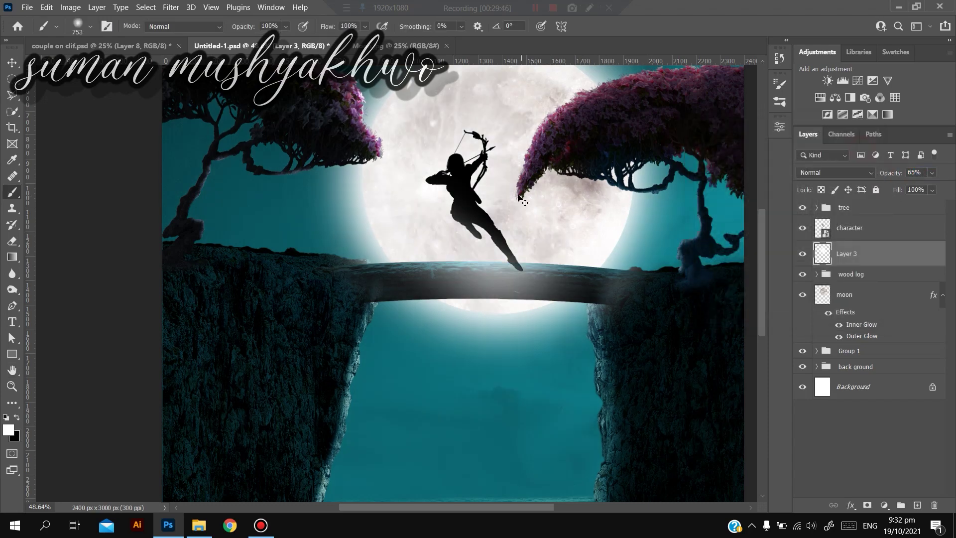
pyautogui.scroll(-2, 536, 327)
pyautogui.scroll(-3, 536, 327)
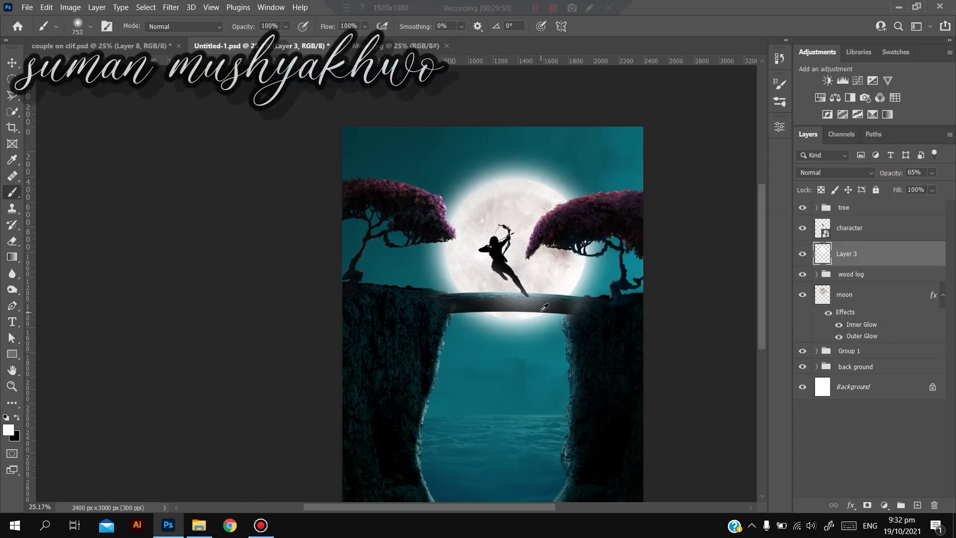
pyautogui.click(889, 213)
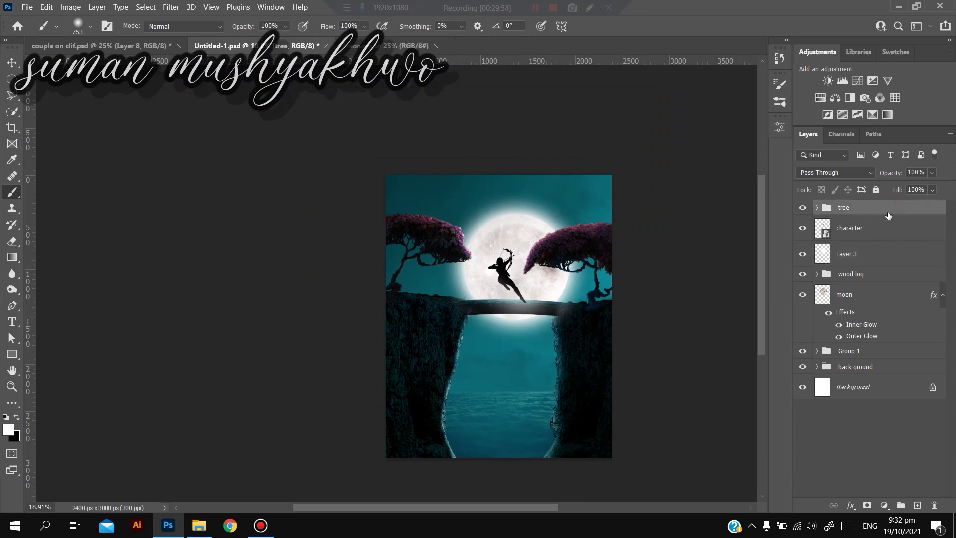
pyautogui.hotkey('ctrl', 'shift', 'alt', 'e')
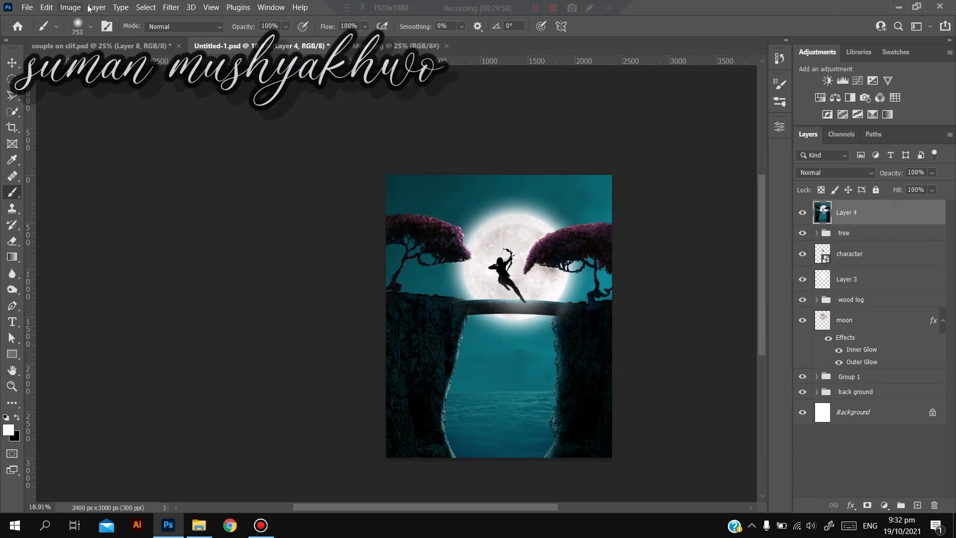
pyautogui.hotkey('ctrl', 'z')
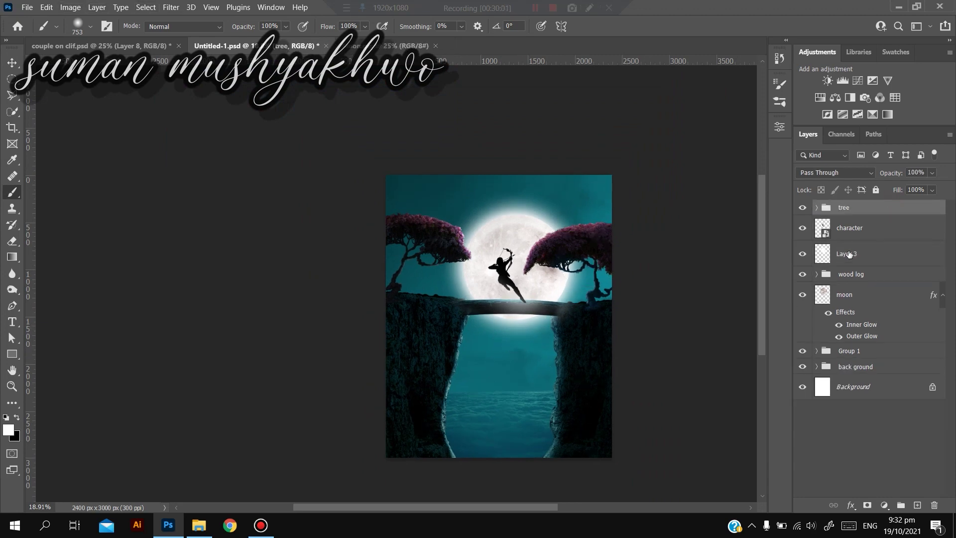
pyautogui.keyDown('shift'); pyautogui.click(903, 397); pyautogui.keyUp('shift')
pyautogui.rightClick(864, 322)
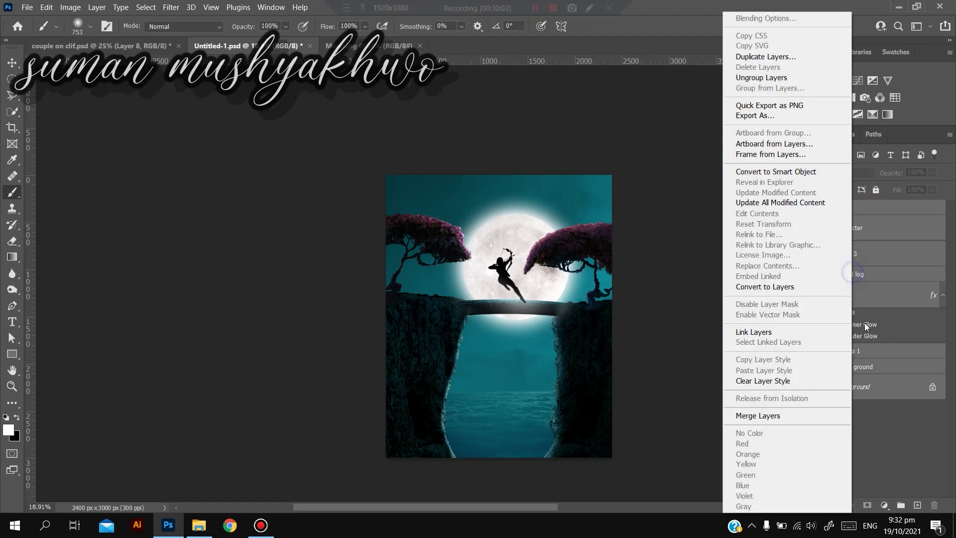
pyautogui.click(785, 415)
pyautogui.hotkey('ctrl', 'z')
# Stamp all visible layers into a new layer above the tree group and open it in the Camera Raw Filter
pyautogui.click(892, 207)
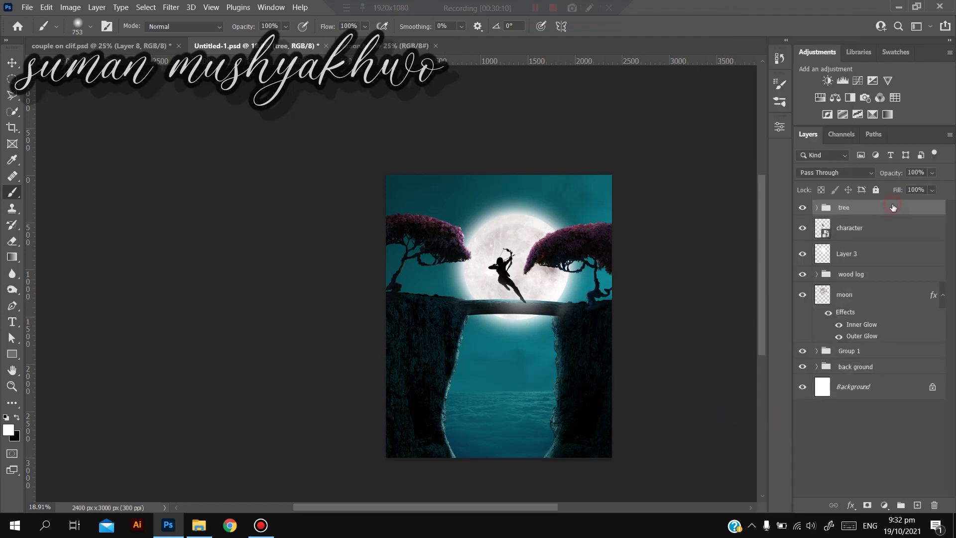
pyautogui.hotkey('ctrl', 'shift', 'alt', 'e')
pyautogui.click(171, 7)
pyautogui.click(199, 94)
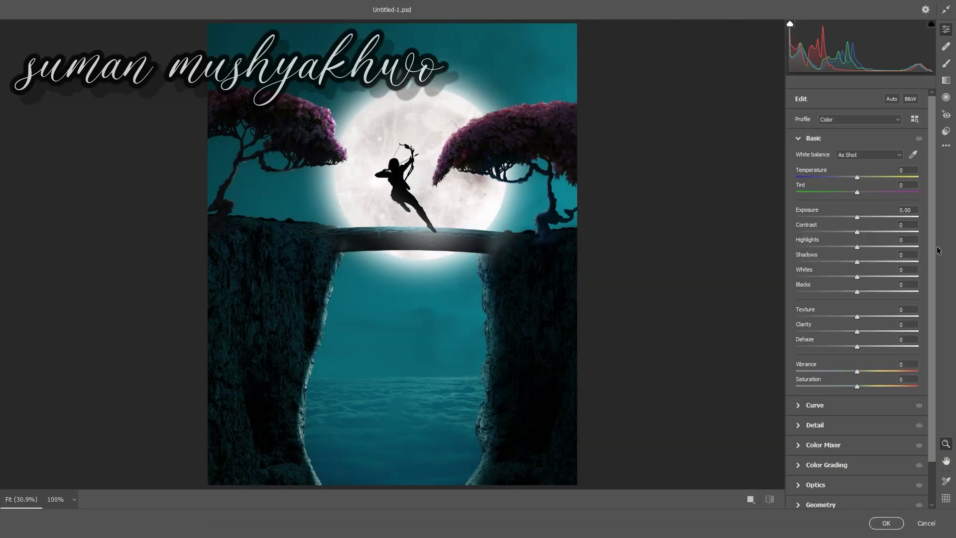
# Set the basic tones to Exposure +0.35, Contrast +51, Highlights -16, Shadows -67 and Whites -49
pyautogui.moveTo(856, 217); pyautogui.dragTo(885, 232)
pyautogui.scroll(-2, 447, 393)
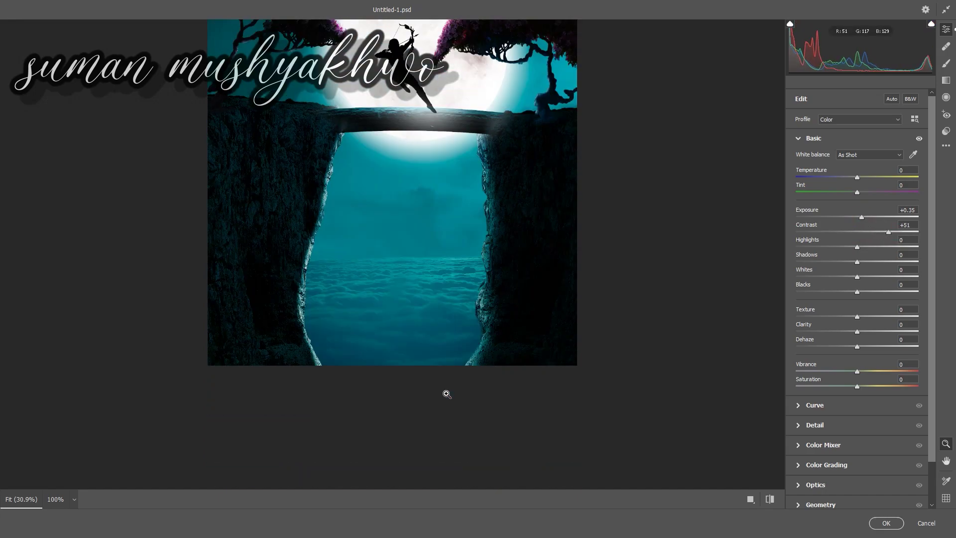
pyautogui.moveTo(857, 263); pyautogui.dragTo(828, 275)
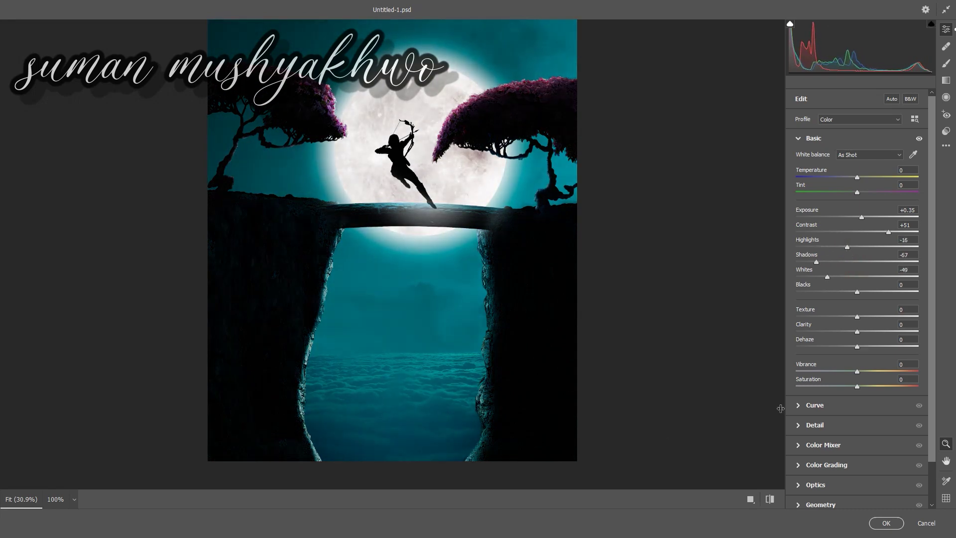
# Set Vibrance to +33 and Saturation to -11, fine-tune the Clarity and cool the image's temperature
pyautogui.moveTo(861, 389)
pyautogui.mouseDown()
pyautogui.moveTo(824, 390)
pyautogui.moveTo(873, 369)
pyautogui.moveTo(838, 386)
pyautogui.moveTo(850, 386)
pyautogui.mouseUp()
pyautogui.moveTo(858, 331)
pyautogui.mouseDown()
pyautogui.moveTo(871, 331)
pyautogui.moveTo(863, 333)
pyautogui.mouseUp()
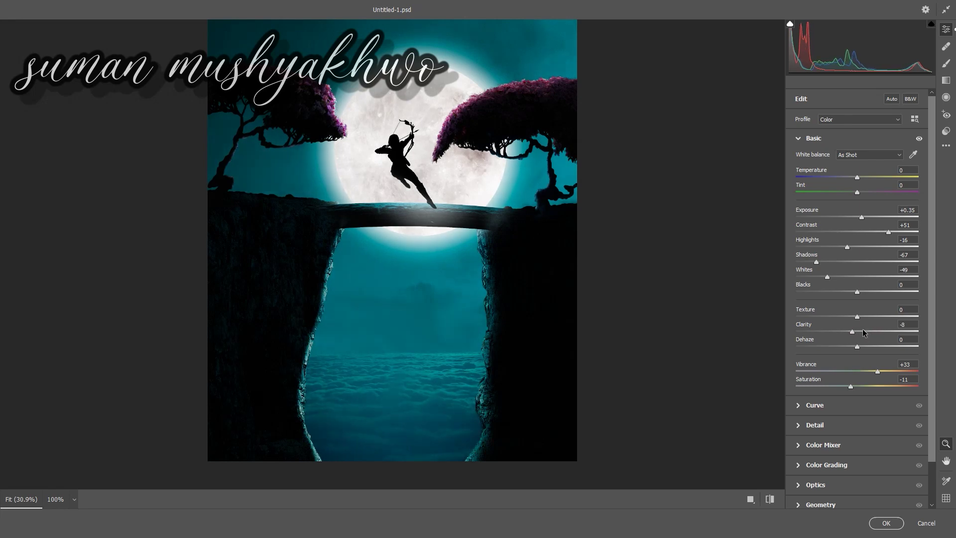
pyautogui.moveTo(854, 328); pyautogui.dragTo(859, 338)
pyautogui.moveTo(846, 176); pyautogui.dragTo(845, 177)
# Shape the parametric curve with Highlights -33, Lights -34, Darks -68 and Shadows +97
pyautogui.scroll(-3, 836, 335)
pyautogui.click(801, 359)
pyautogui.click(878, 175)
pyautogui.moveTo(857, 243)
pyautogui.mouseDown()
pyautogui.moveTo(860, 252)
pyautogui.moveTo(847, 247)
pyautogui.mouseUp()
pyautogui.doubleClick(849, 247)
pyautogui.click(825, 175)
pyautogui.moveTo(857, 326); pyautogui.dragTo(821, 354)
pyautogui.moveTo(856, 371); pyautogui.dragTo(883, 379)
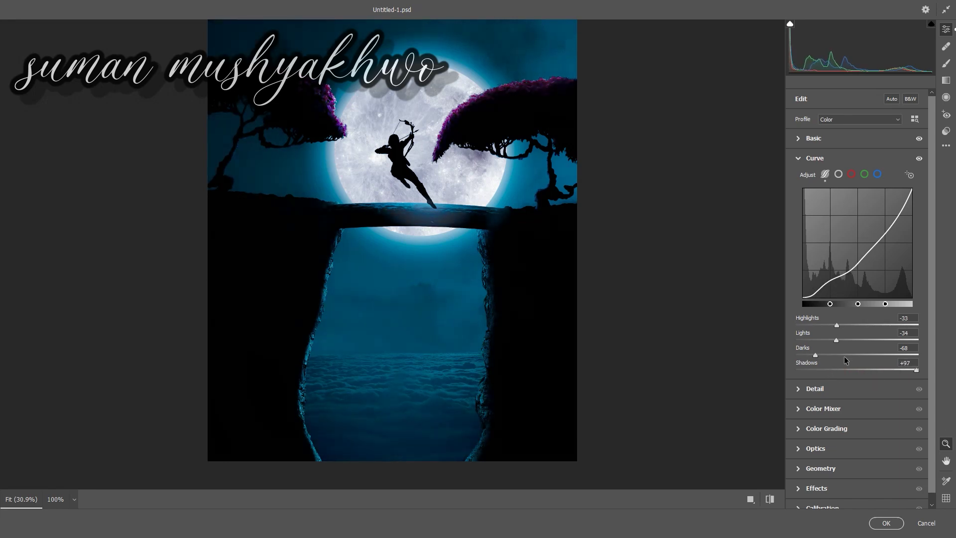
# Apply a negative vignetting effect to darken the edges of the image
pyautogui.click(799, 158)
pyautogui.click(800, 219)
pyautogui.click(800, 219)
pyautogui.click(802, 237)
pyautogui.click(802, 237)
pyautogui.click(800, 277)
pyautogui.moveTo(850, 321); pyautogui.dragTo(830, 322)
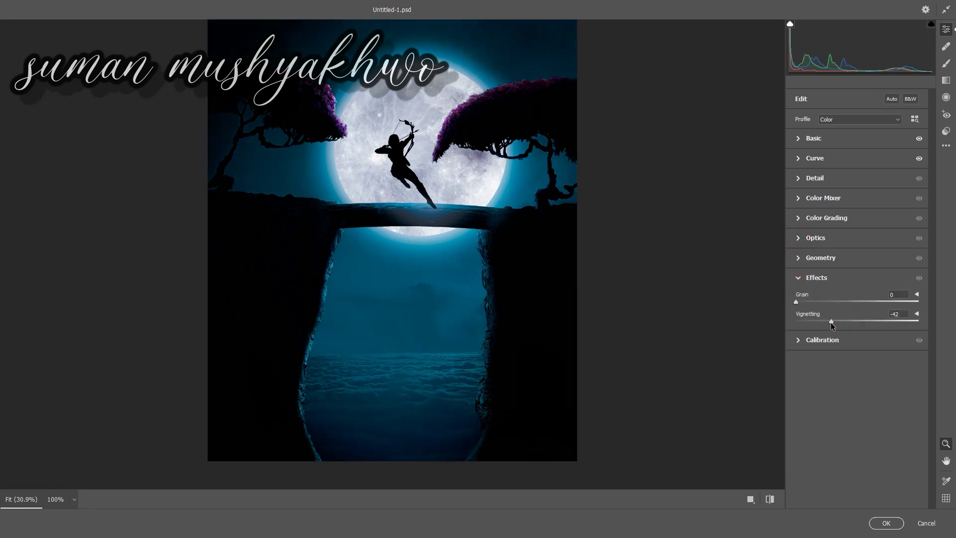
pyautogui.moveTo(829, 322); pyautogui.dragTo(835, 322)
pyautogui.click(799, 278)
# Calibrate the blue primary to Hue +10 and Saturation +61, leaving the red primary hue at its default
pyautogui.click(802, 297)
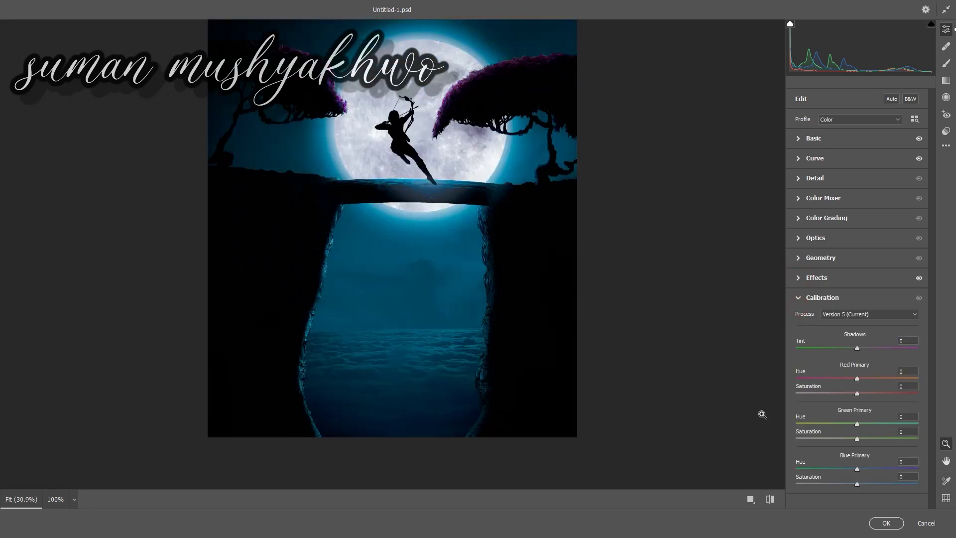
pyautogui.moveTo(858, 469); pyautogui.dragTo(889, 488)
pyautogui.moveTo(857, 379); pyautogui.dragTo(825, 379)
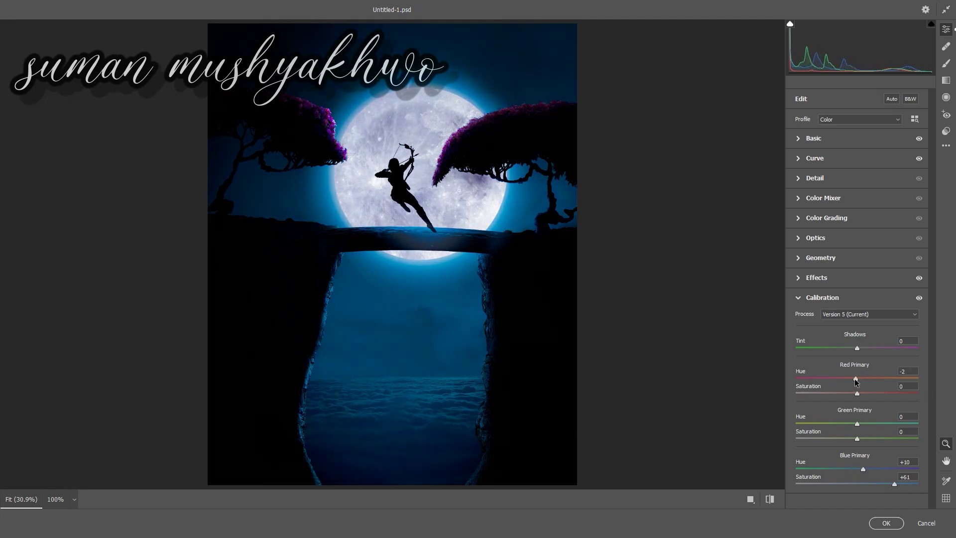
pyautogui.doubleClick(824, 378)
pyautogui.press('alt')
# Apply the Camera Raw grade with a fine-tuned shadow tint and save the document
pyautogui.click(855, 348)
pyautogui.moveTo(854, 348); pyautogui.dragTo(861, 368)
pyautogui.click(885, 523)
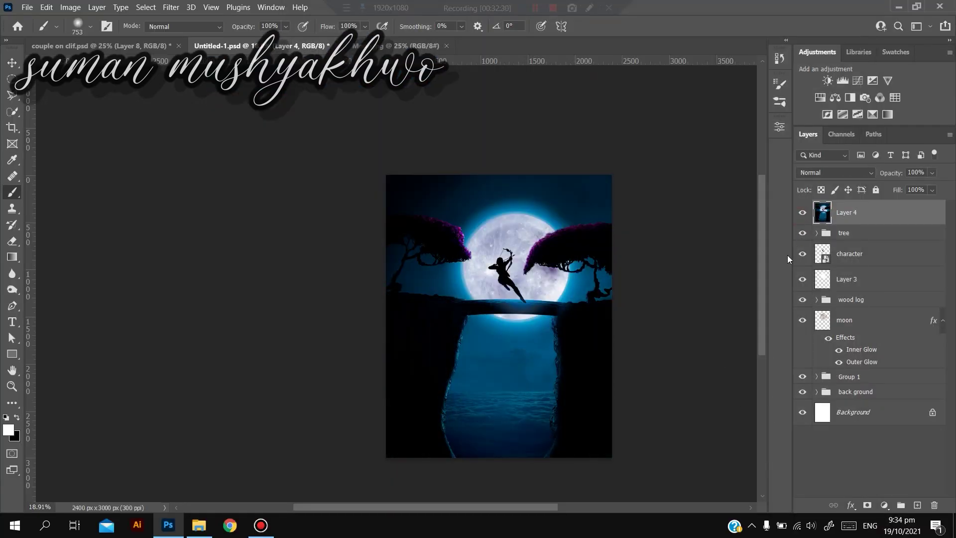
pyautogui.hotkey('ctrl', 's')
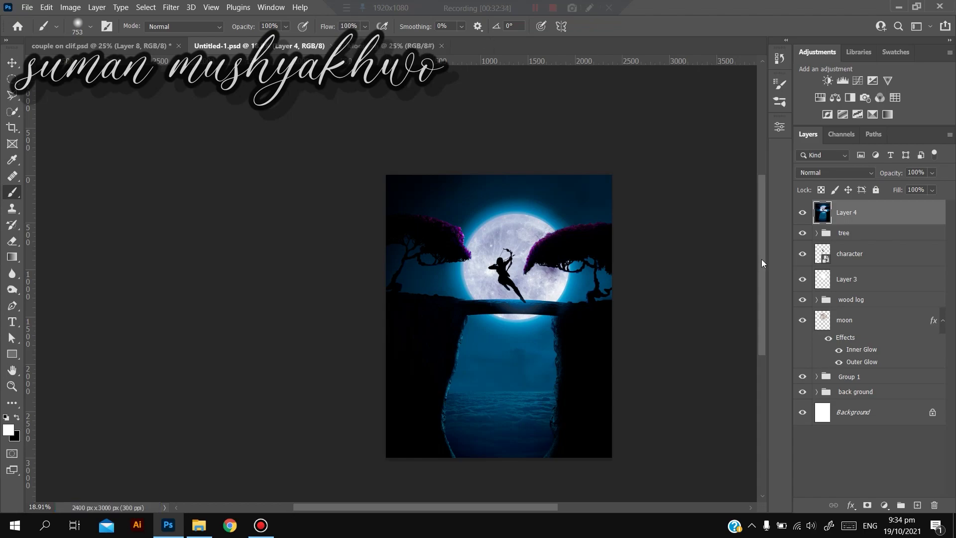